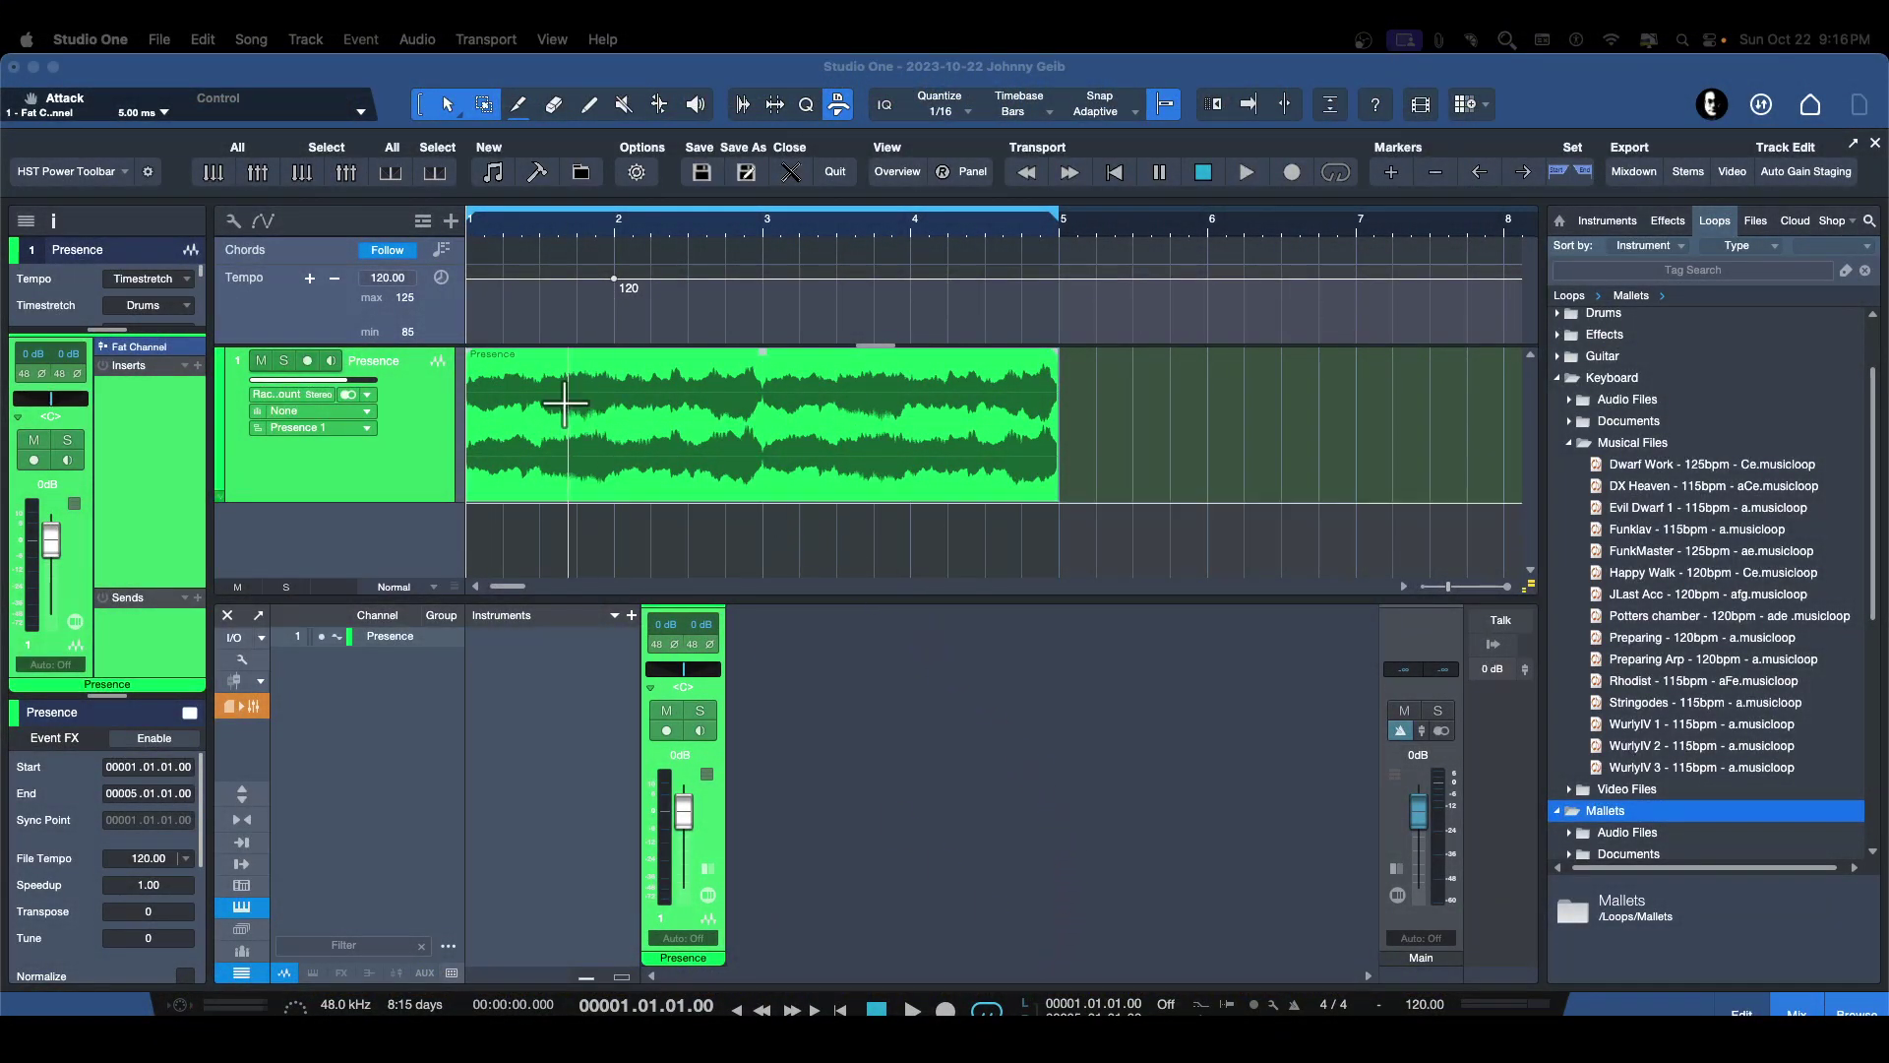
Uncheck Tempo in the global tracks list, then play and stop the Presence audio
{"action": "left_click", "coordinate": [423, 221]}
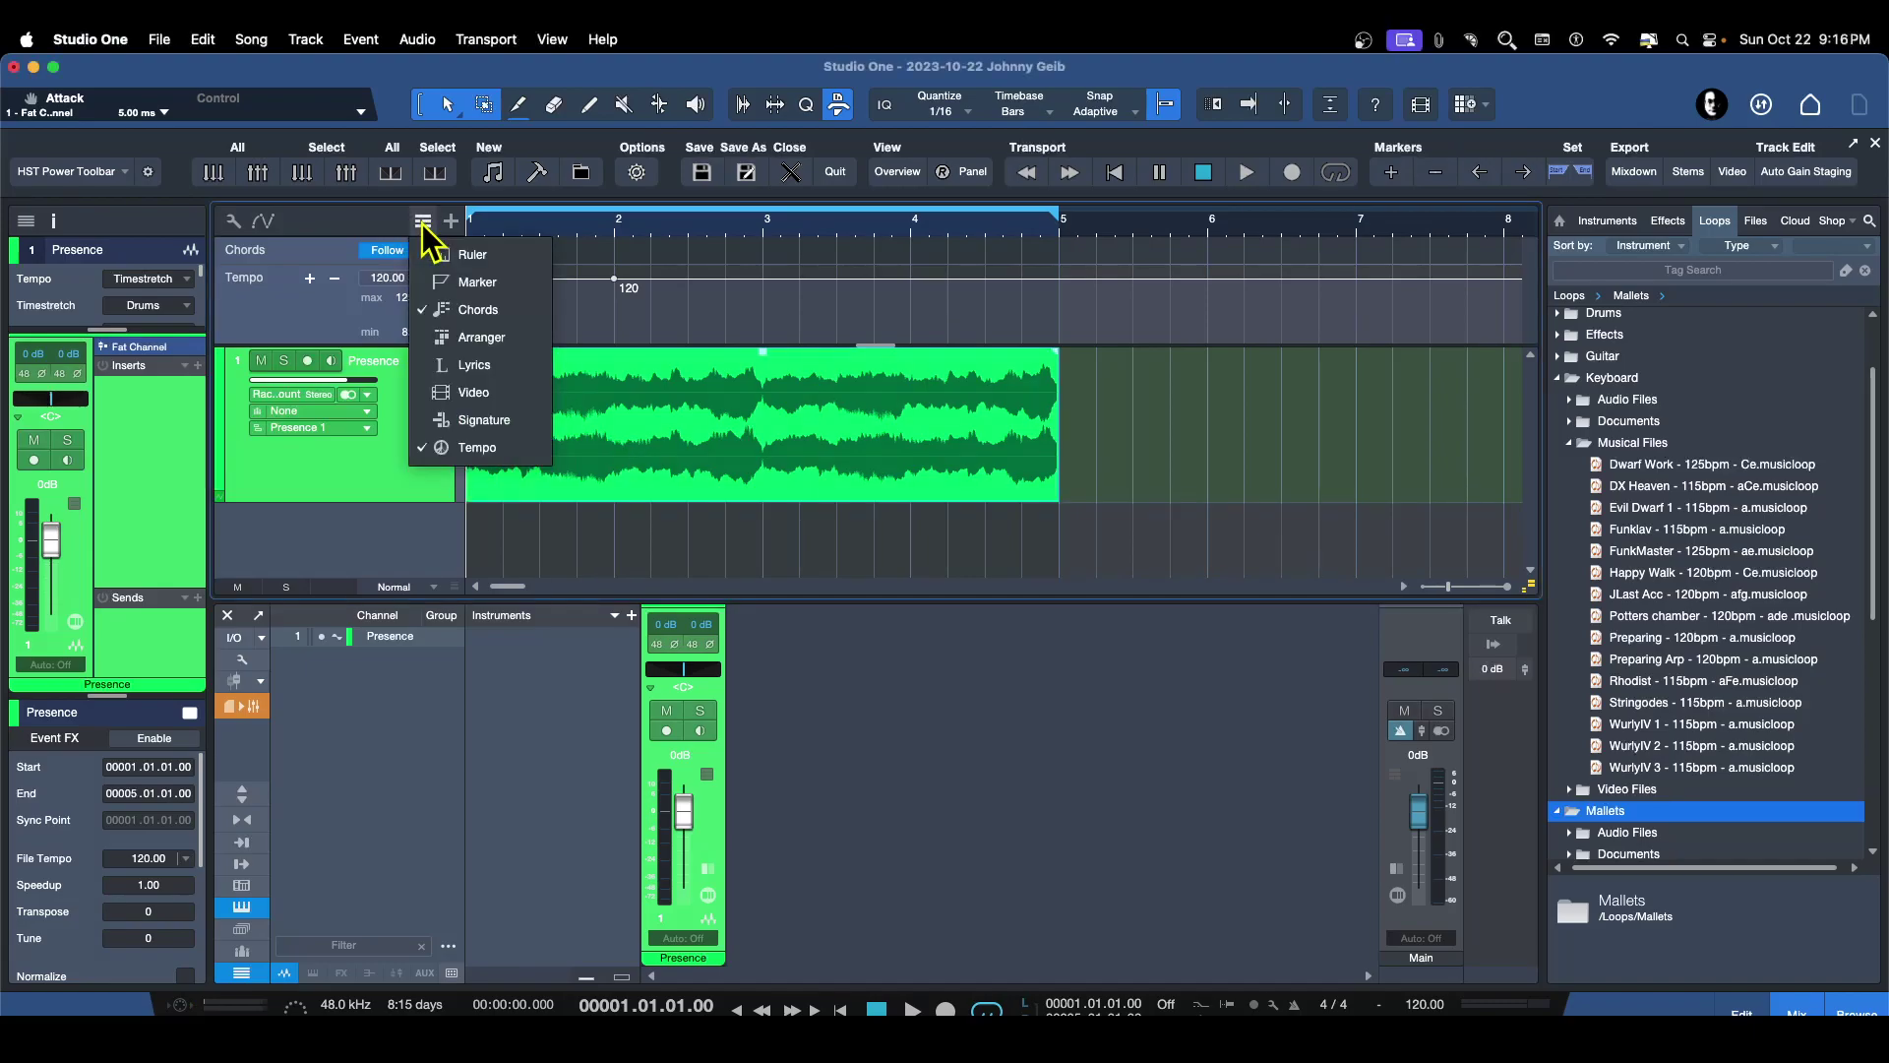
{"action": "left_click", "coordinate": [429, 449]}
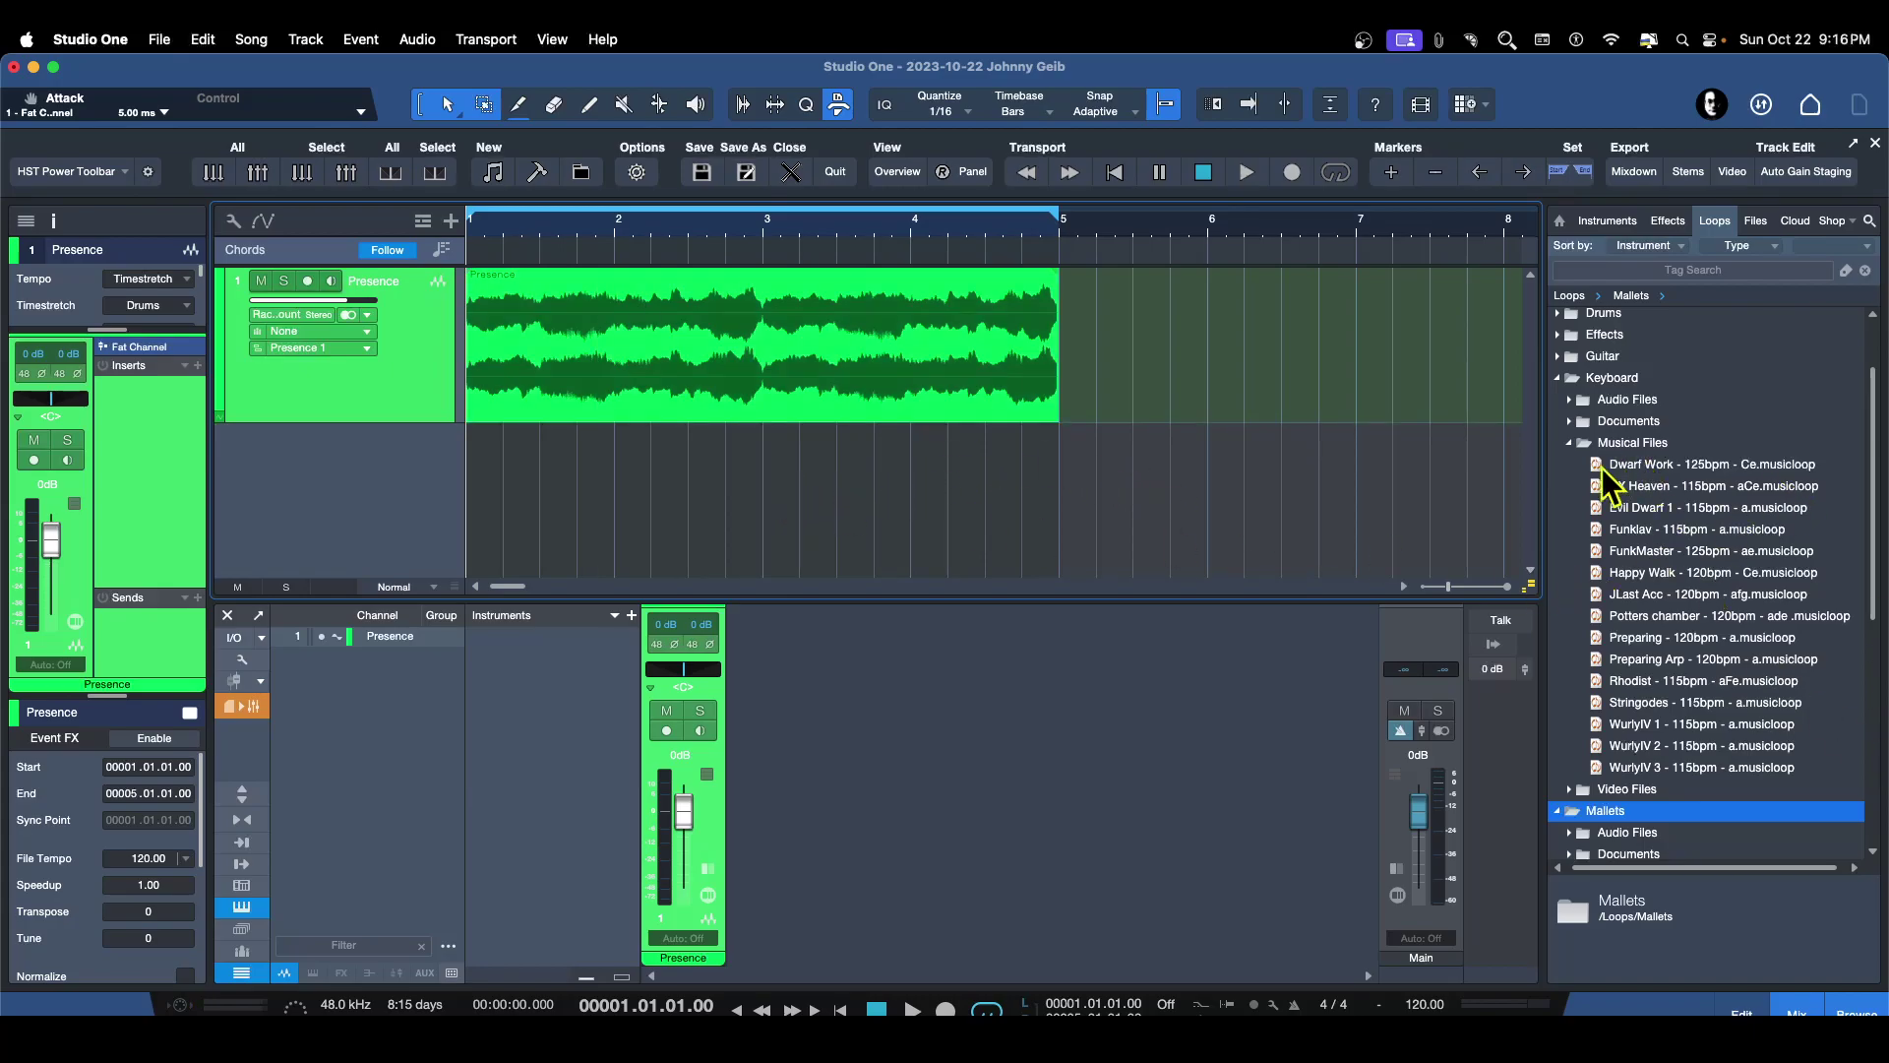
{"action": "key", "text": "space"}
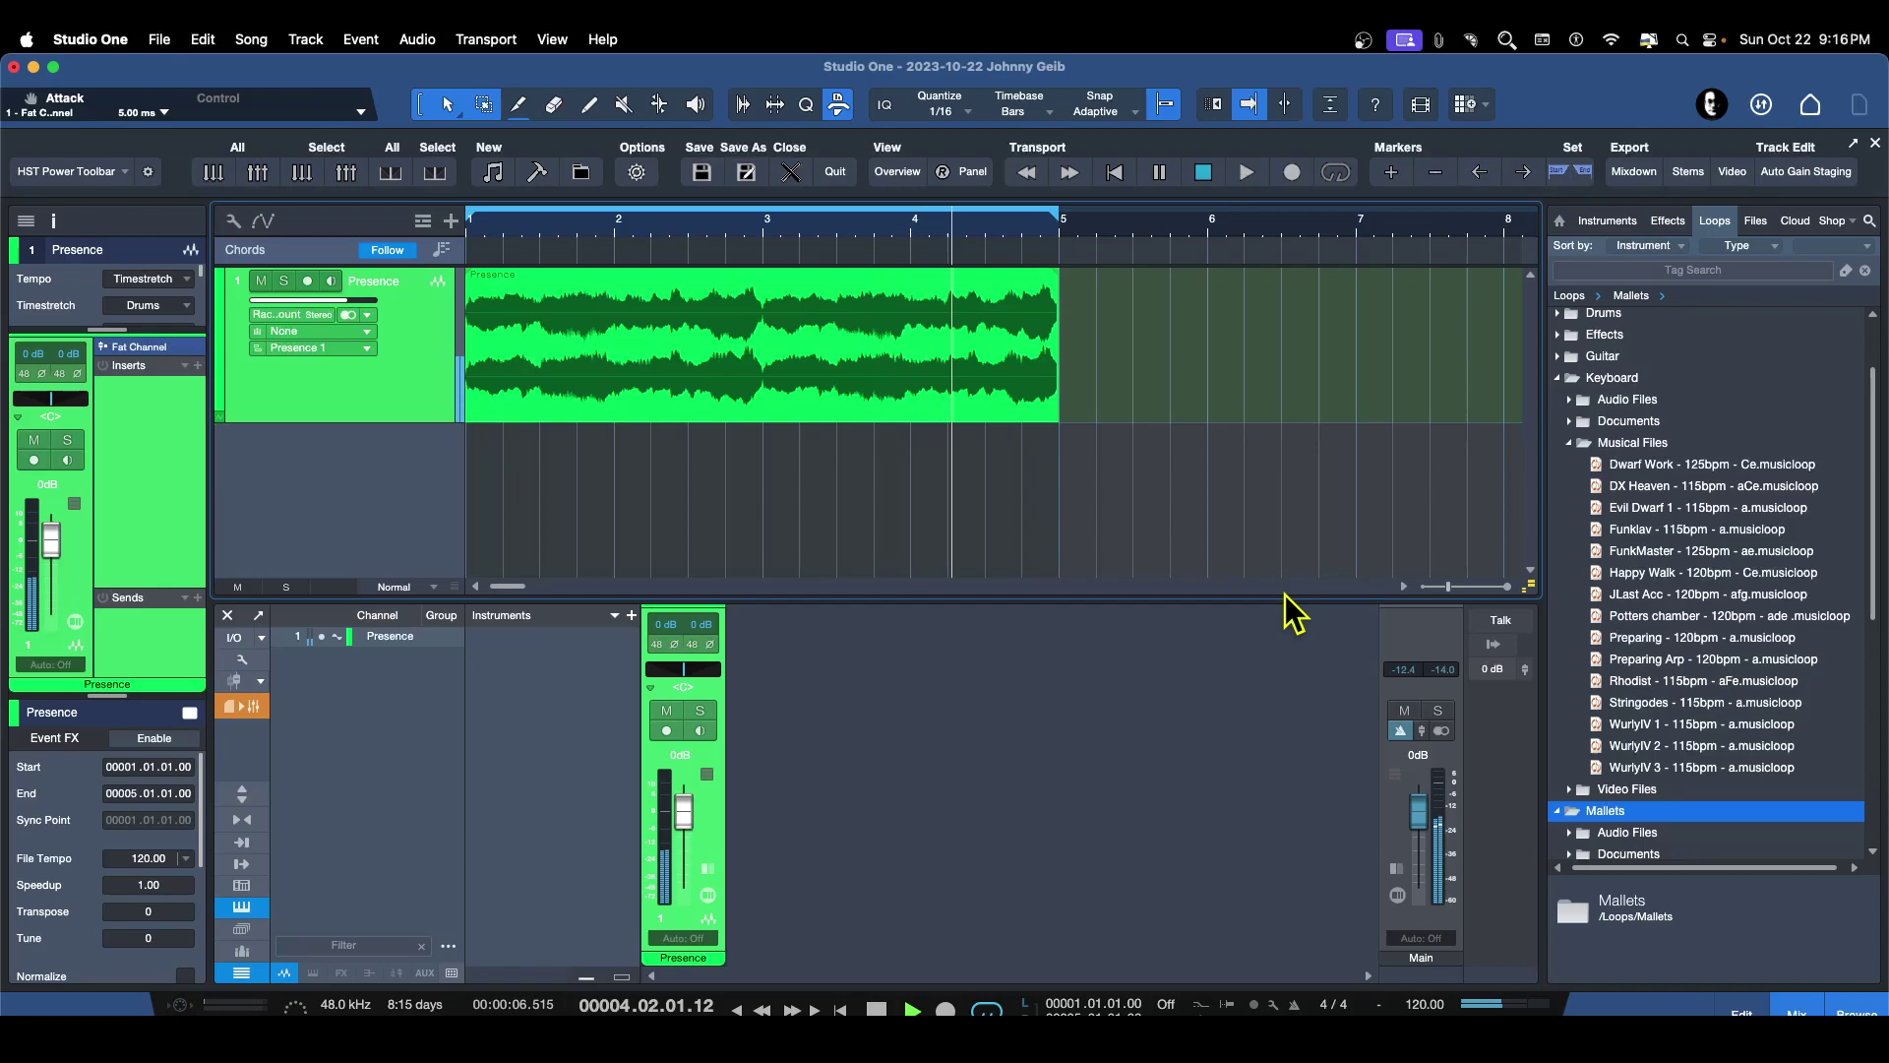
{"action": "key", "text": "space"}
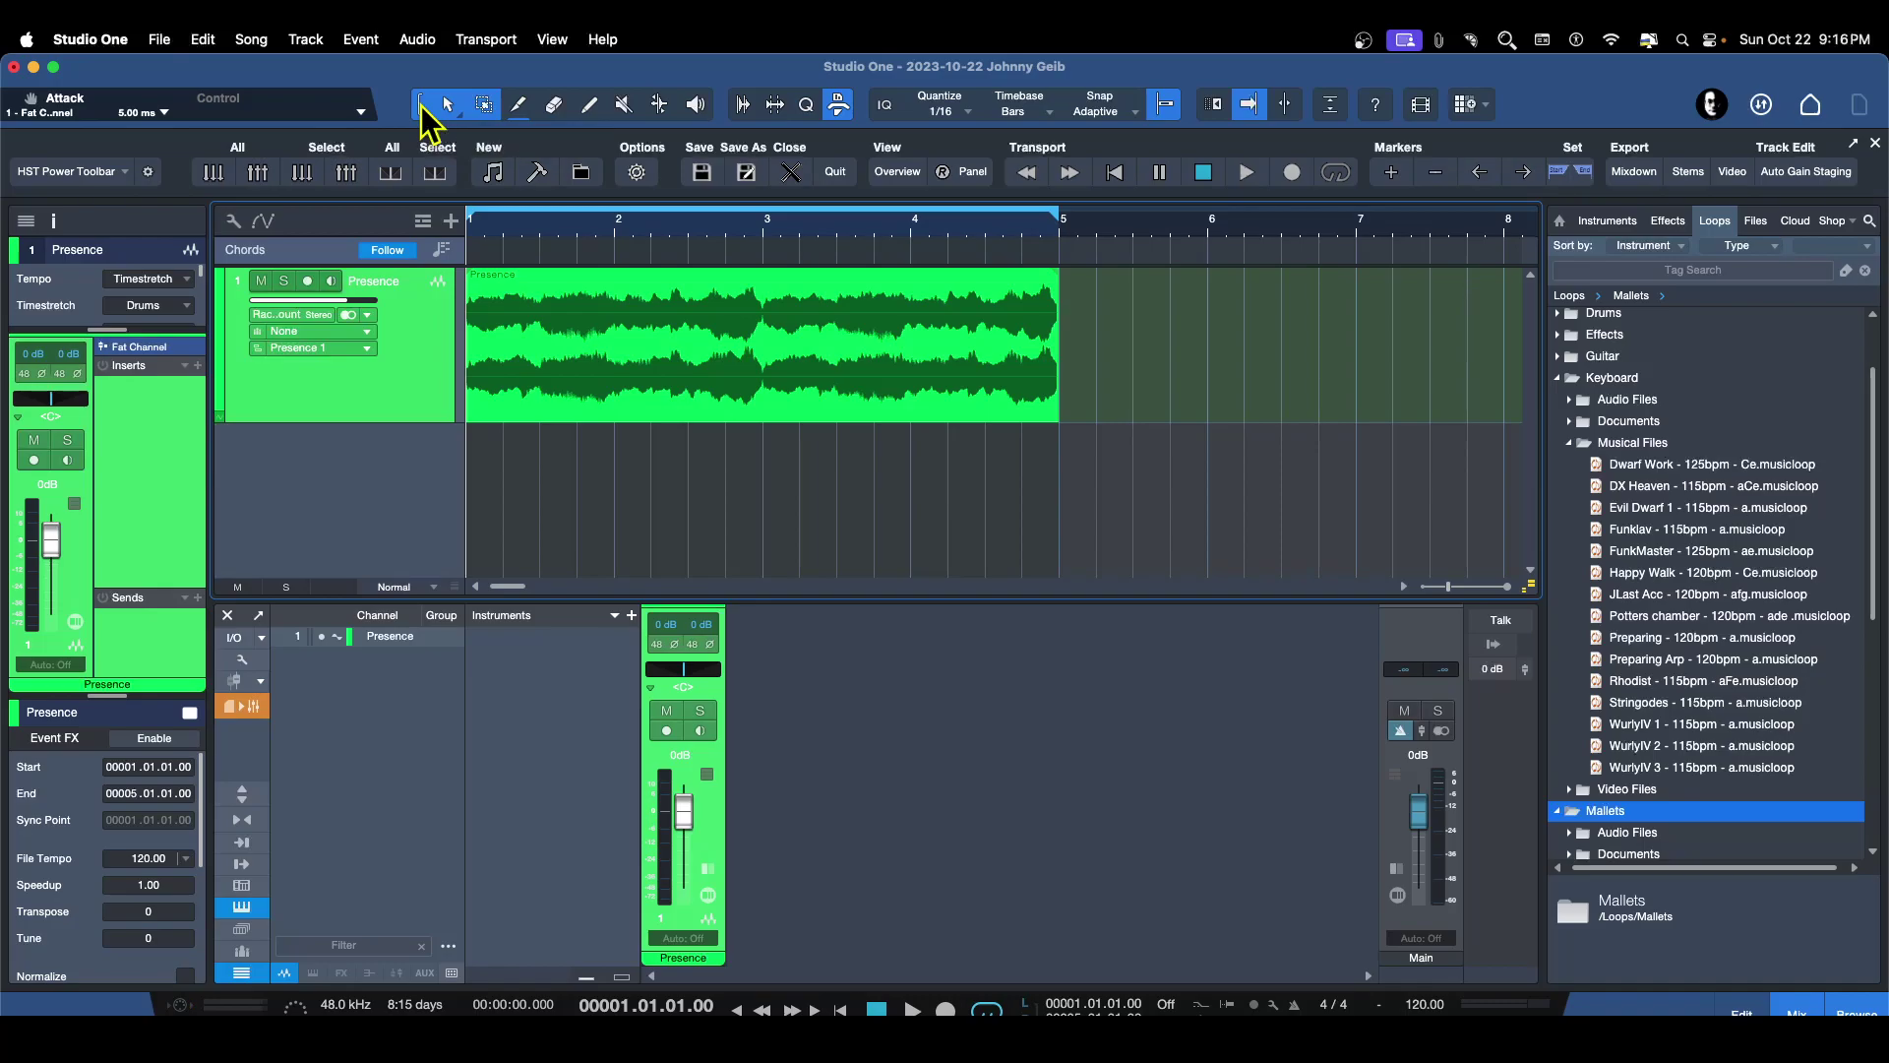
{"action": "left_click", "coordinate": [422, 109]}
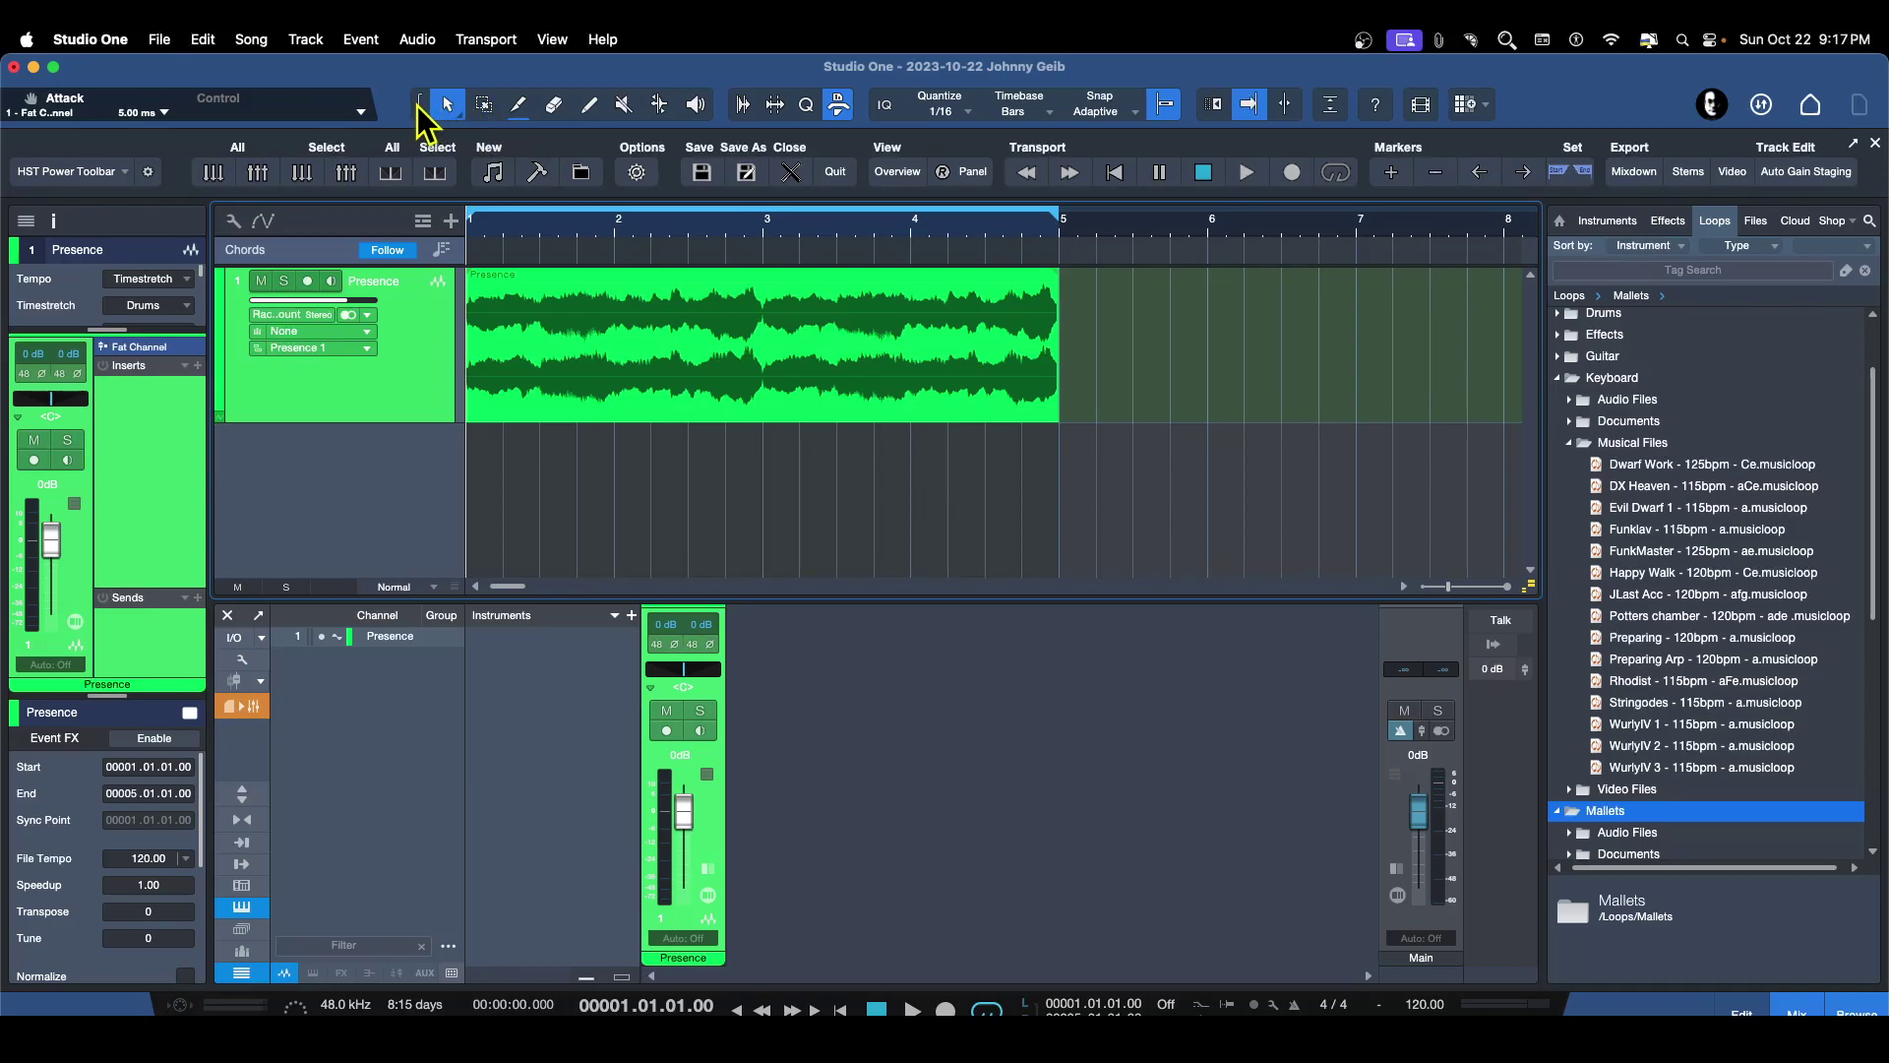
{"action": "left_click", "coordinate": [422, 110]}
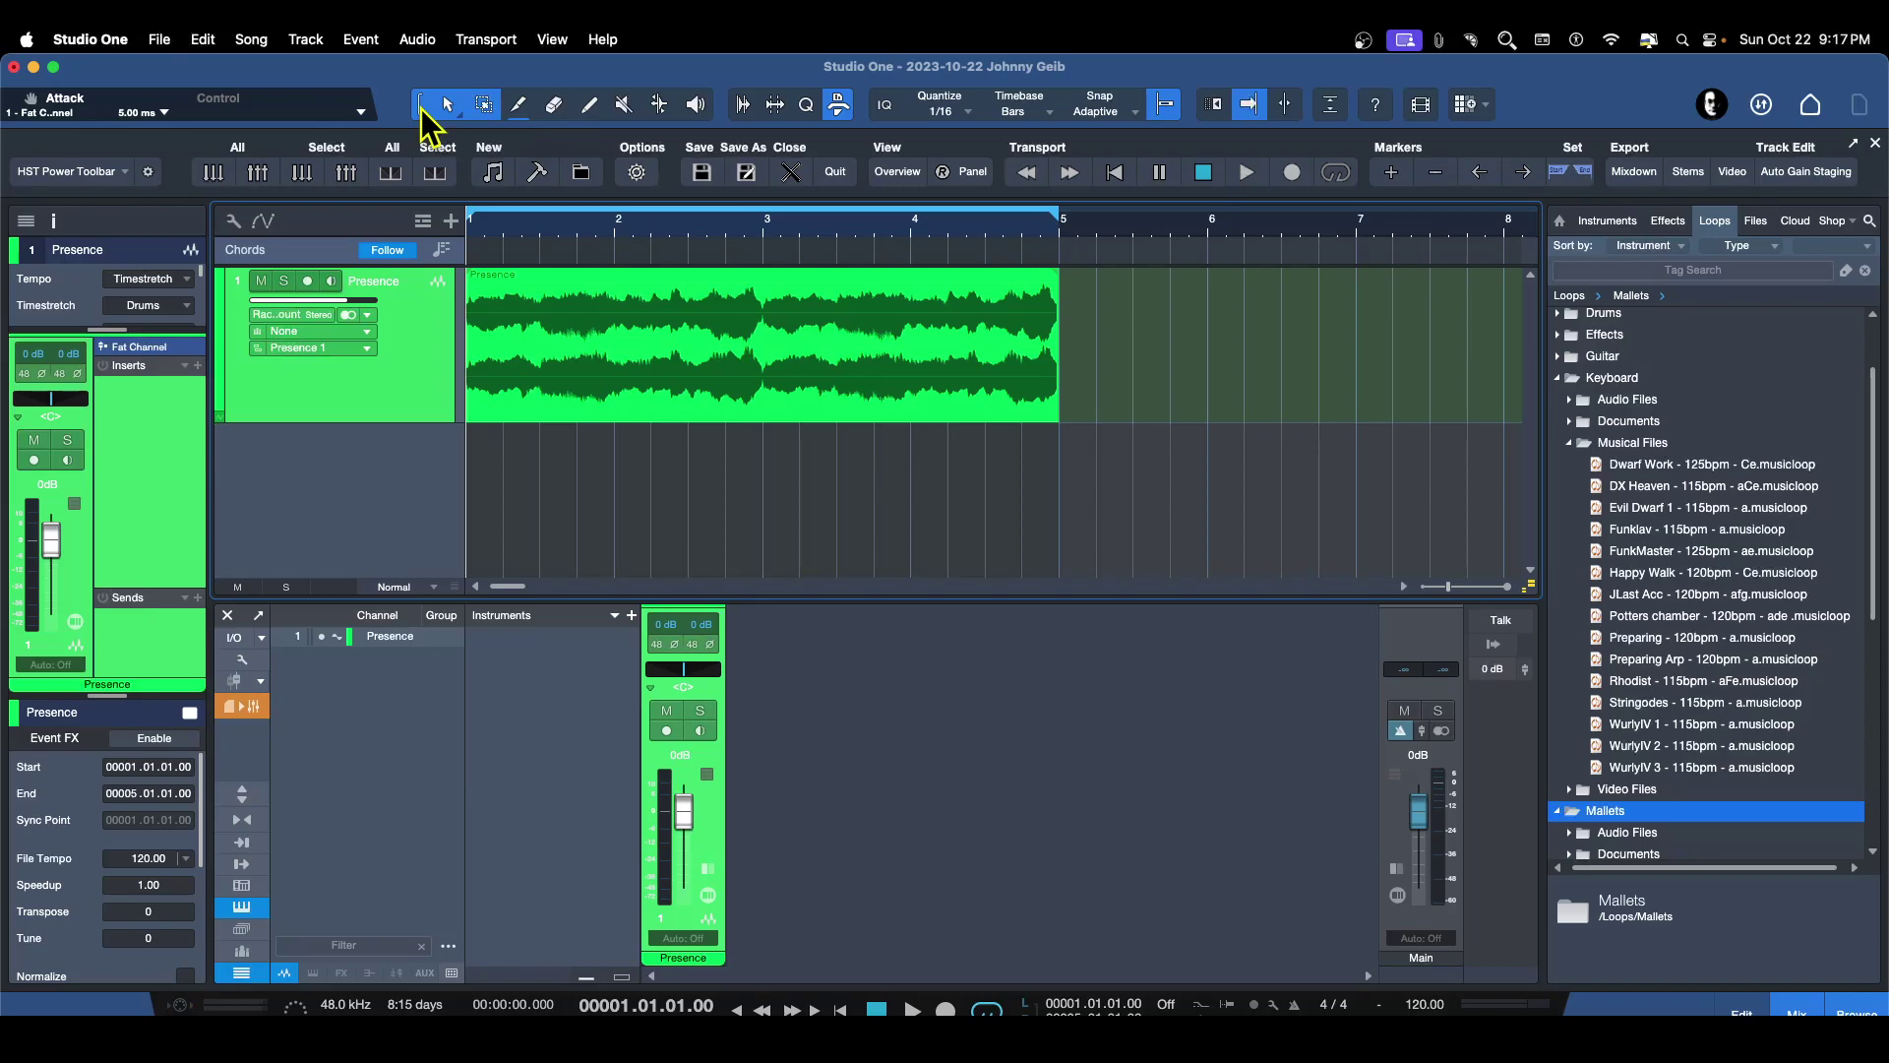
{"action": "left_click", "coordinate": [421, 110]}
{"action": "left_click", "coordinate": [421, 111]}
Resize the Presence track height, test a range selection with playback, clear it, and zoom in
{"action": "left_click_drag", "start_coordinate": [423, 423], "coordinate": [420, 313]}
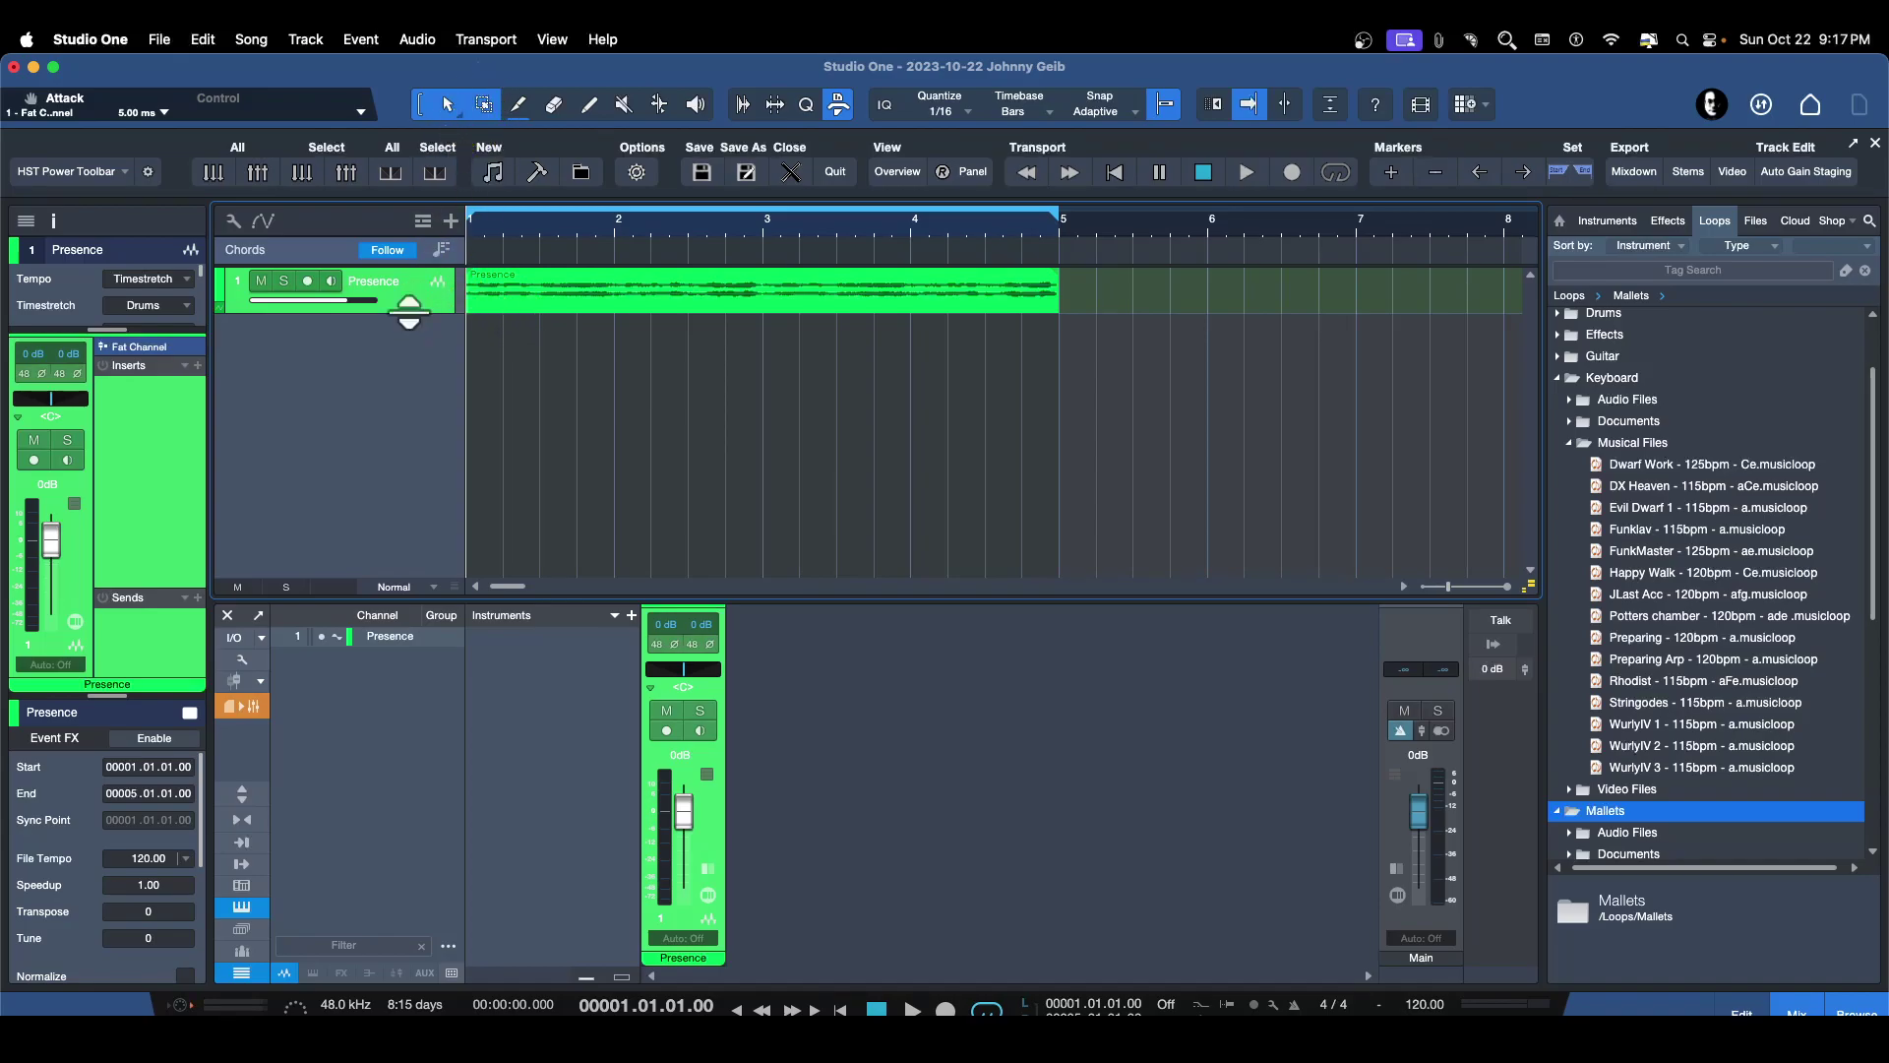
{"action": "left_click_drag", "start_coordinate": [408, 312], "coordinate": [410, 414]}
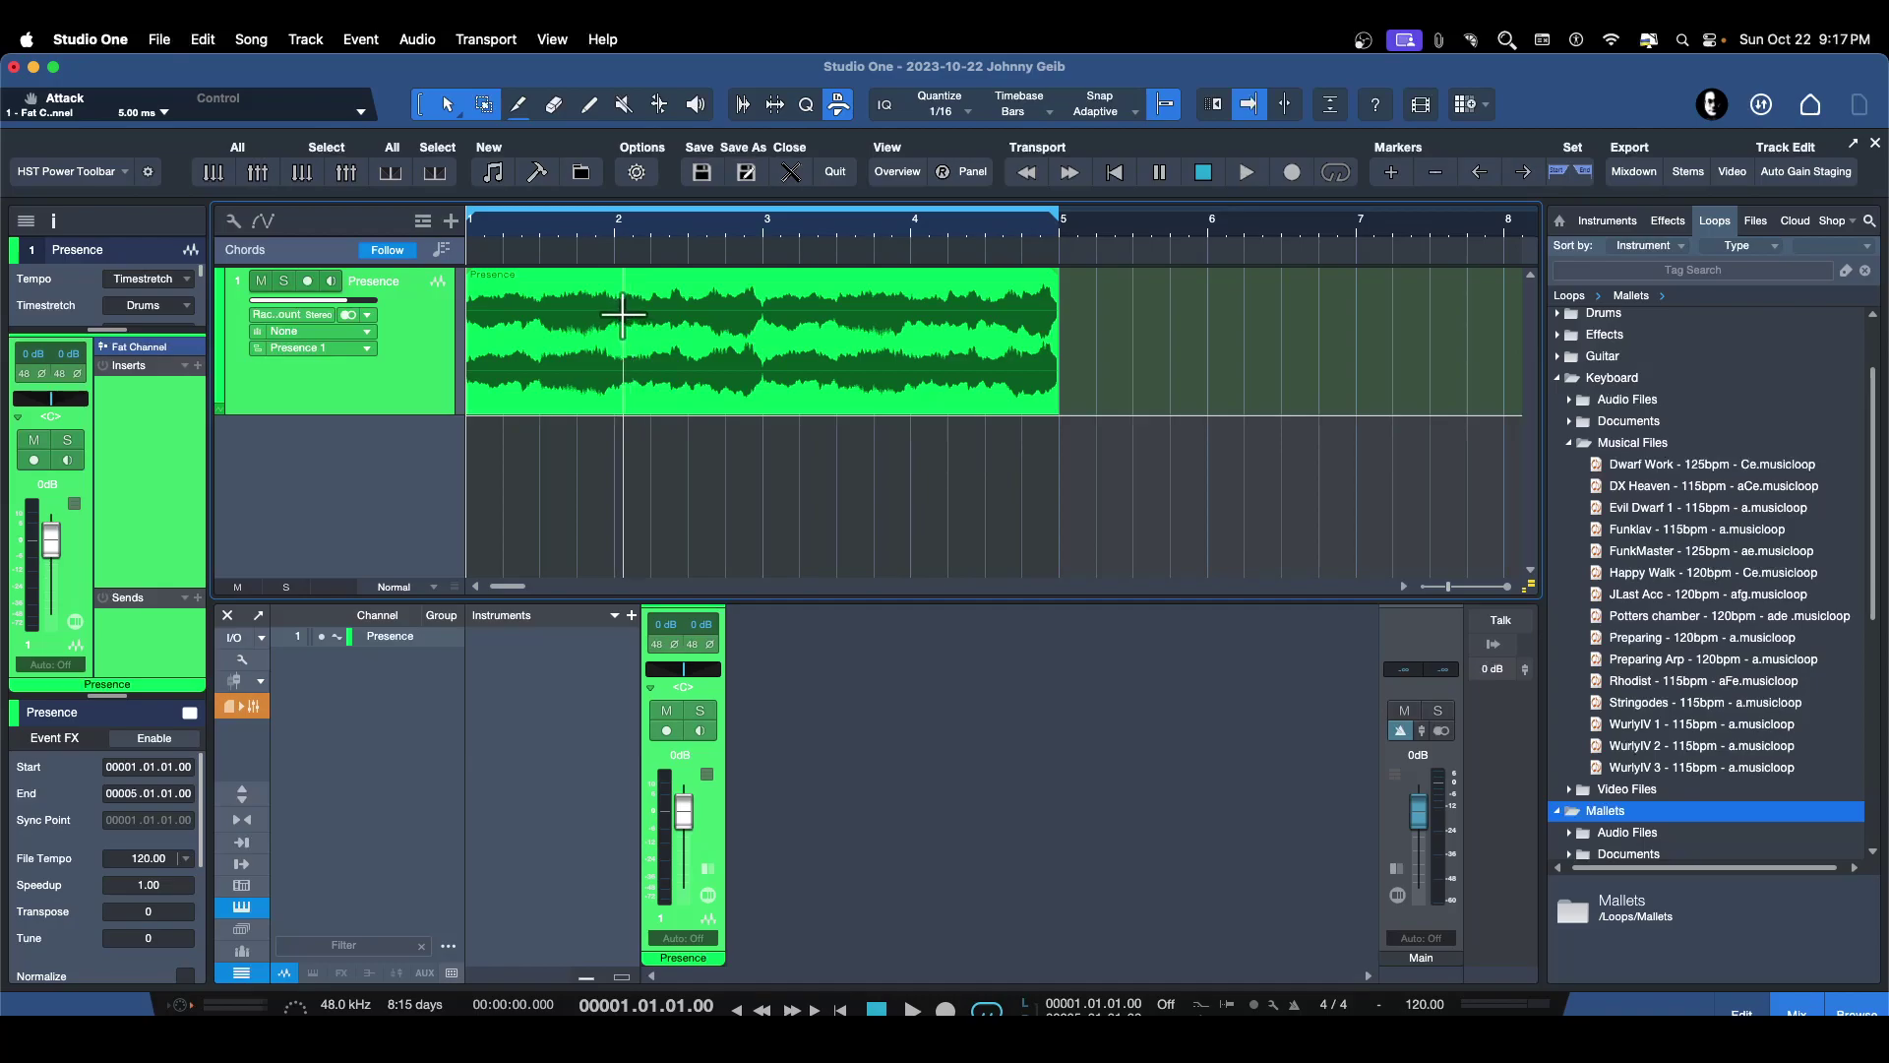
{"action": "left_click_drag", "start_coordinate": [549, 301], "coordinate": [874, 299]}
{"action": "key", "text": "space"}
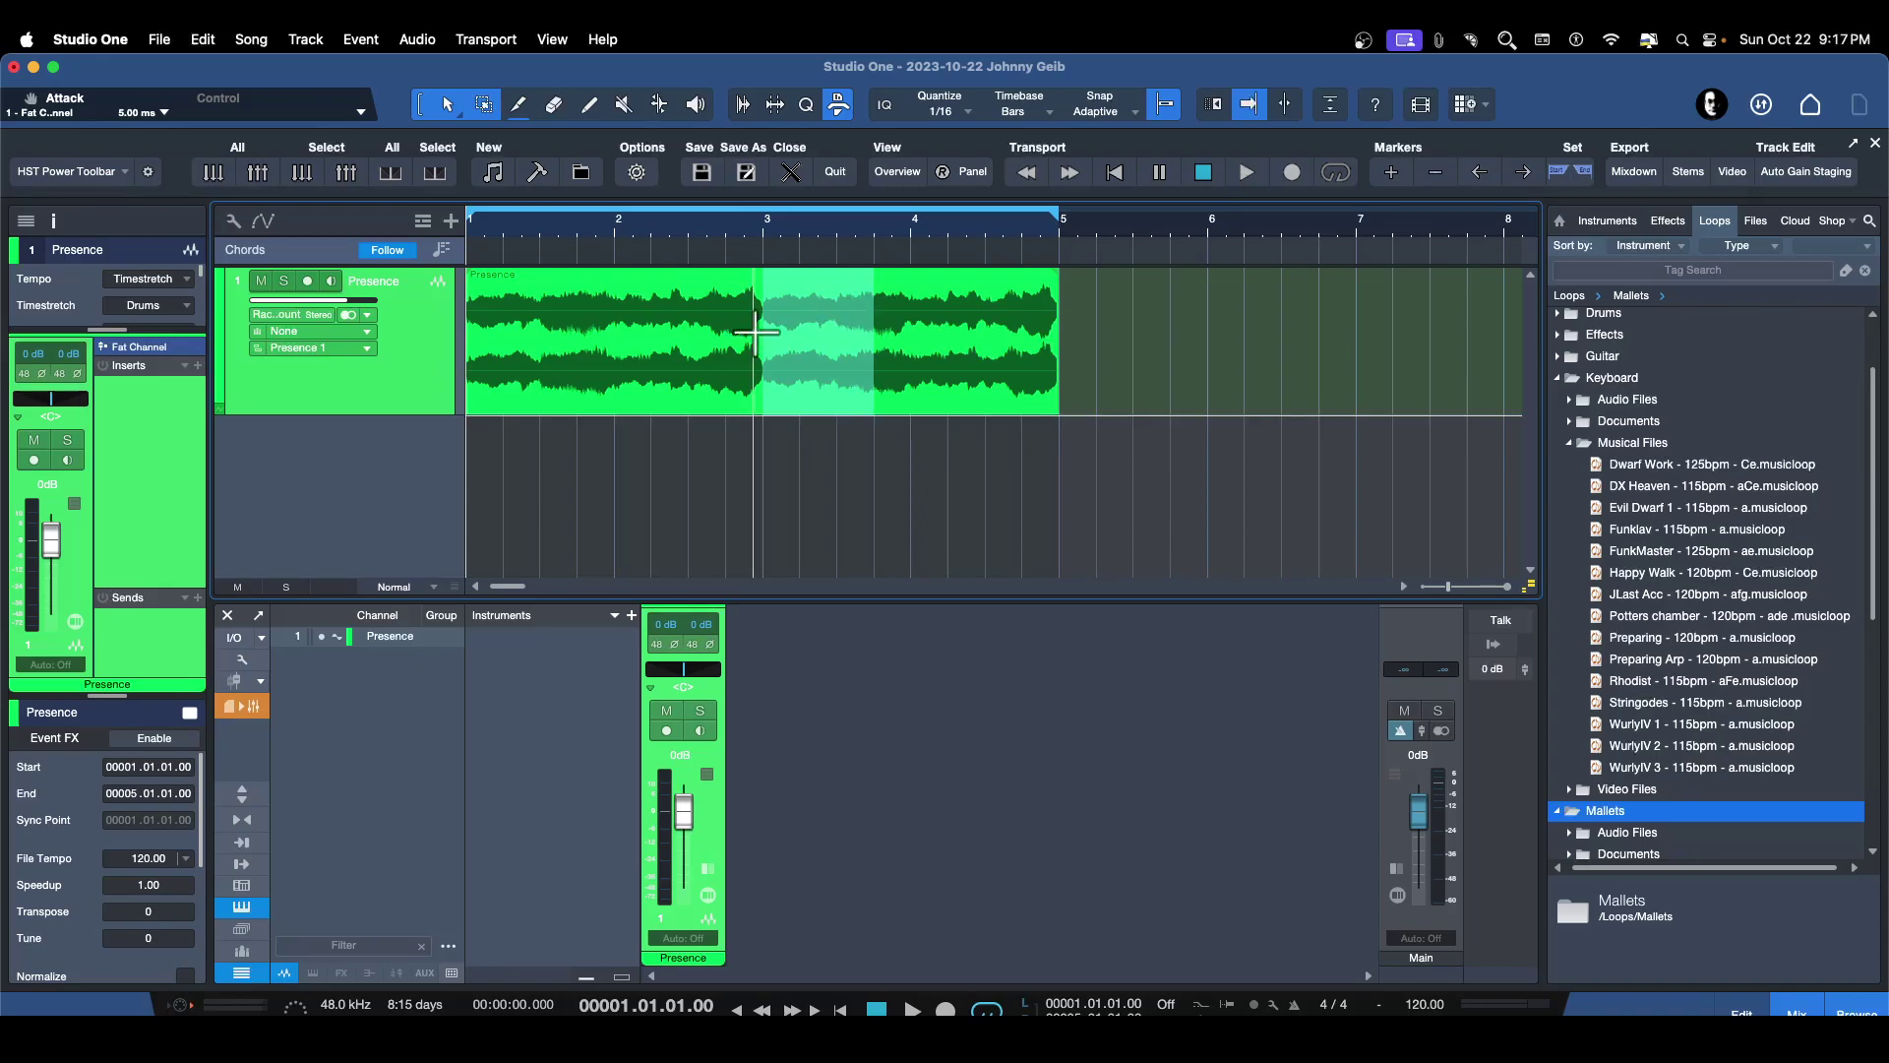
{"action": "left_click", "coordinate": [905, 329]}
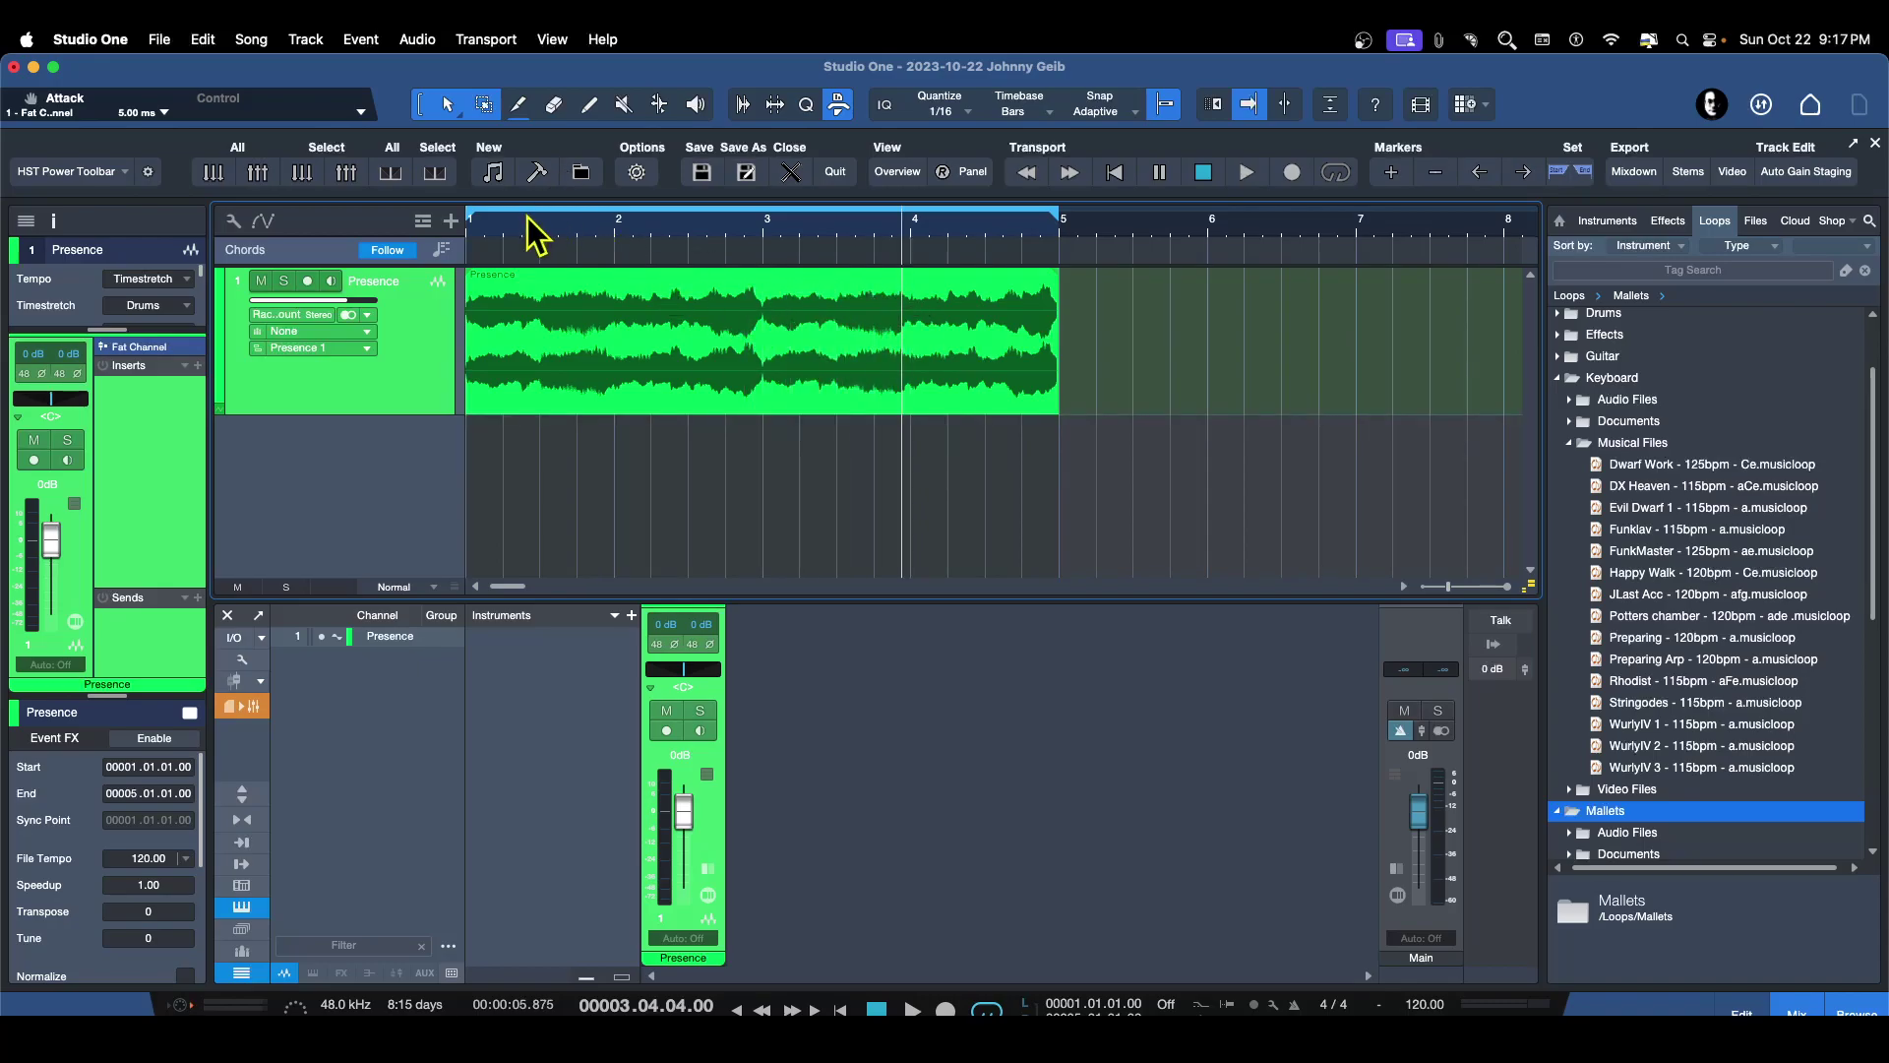
{"action": "left_click_drag", "start_coordinate": [524, 222], "coordinate": [561, 245]}
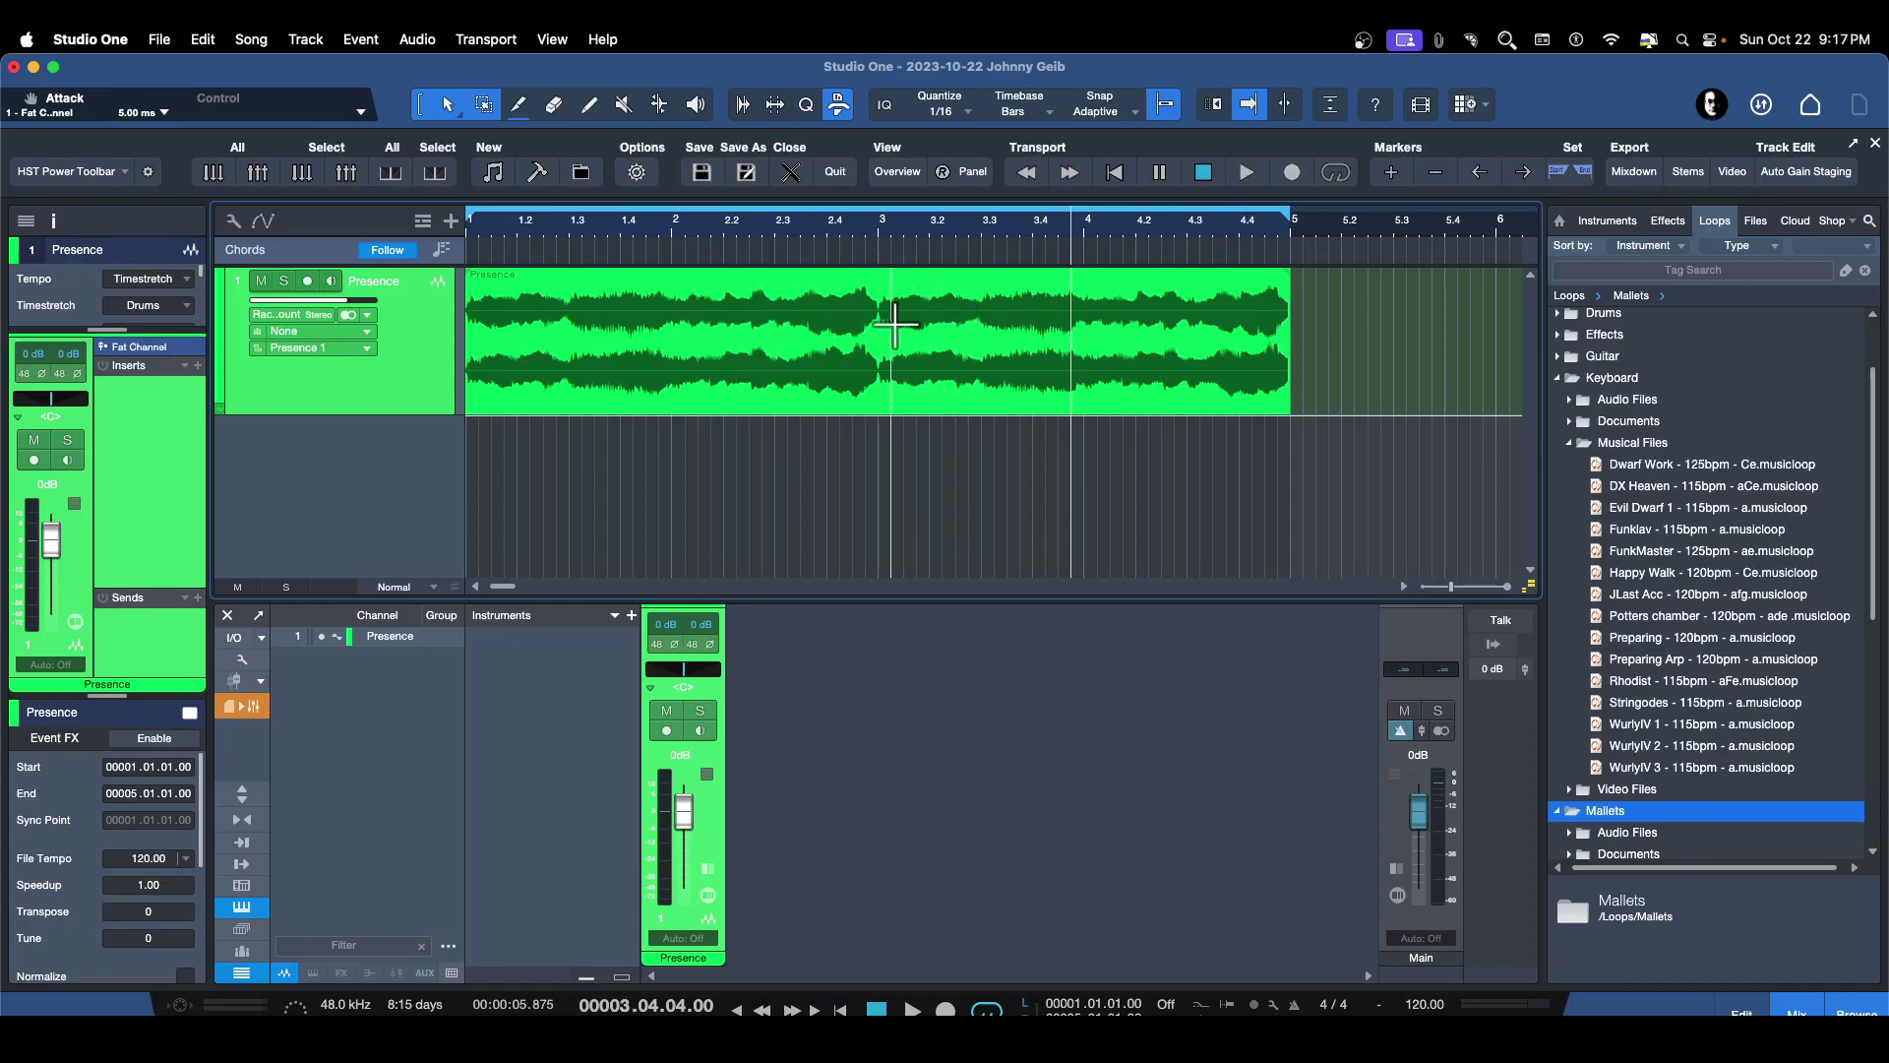
Mark a short range from bar 3, turn off grid snapping, and select a narrow range near 1.4.3
{"action": "left_click_drag", "start_coordinate": [876, 322], "coordinate": [929, 322]}
{"action": "left_click", "coordinate": [1169, 106]}
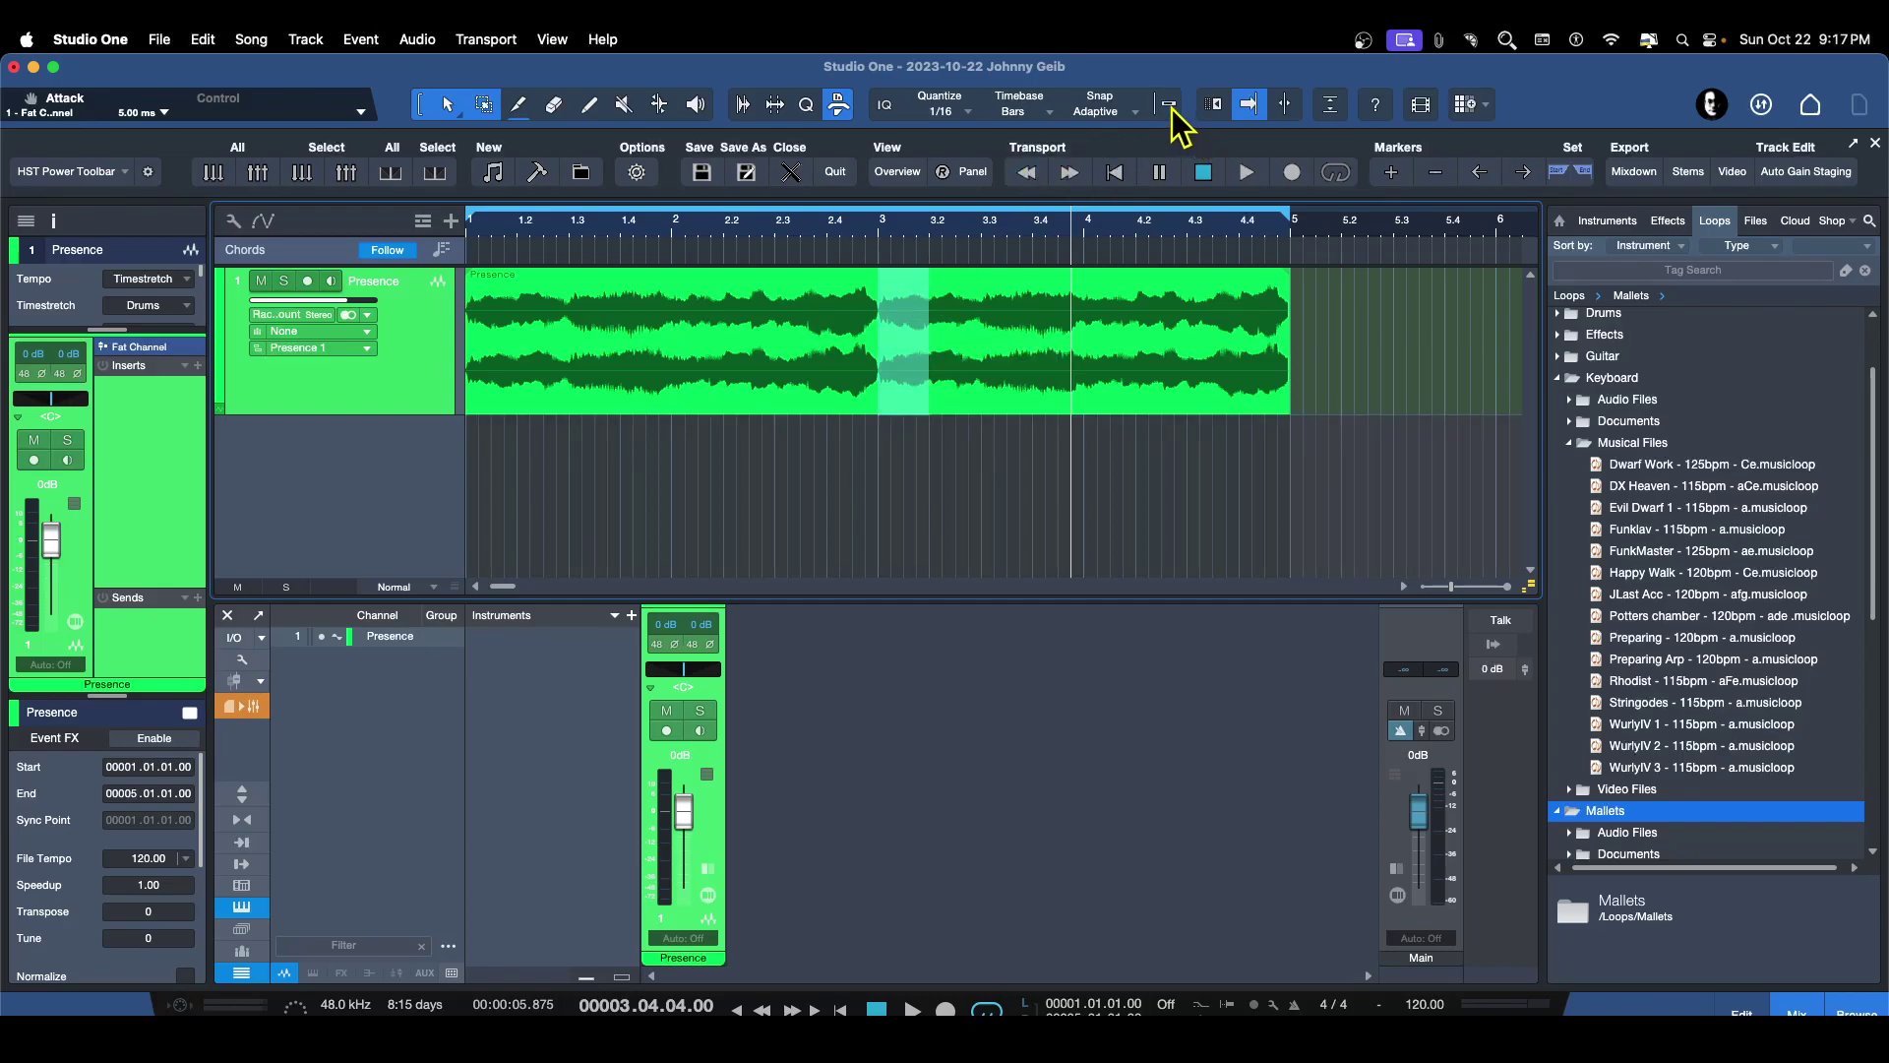
{"action": "left_click", "coordinate": [661, 346]}
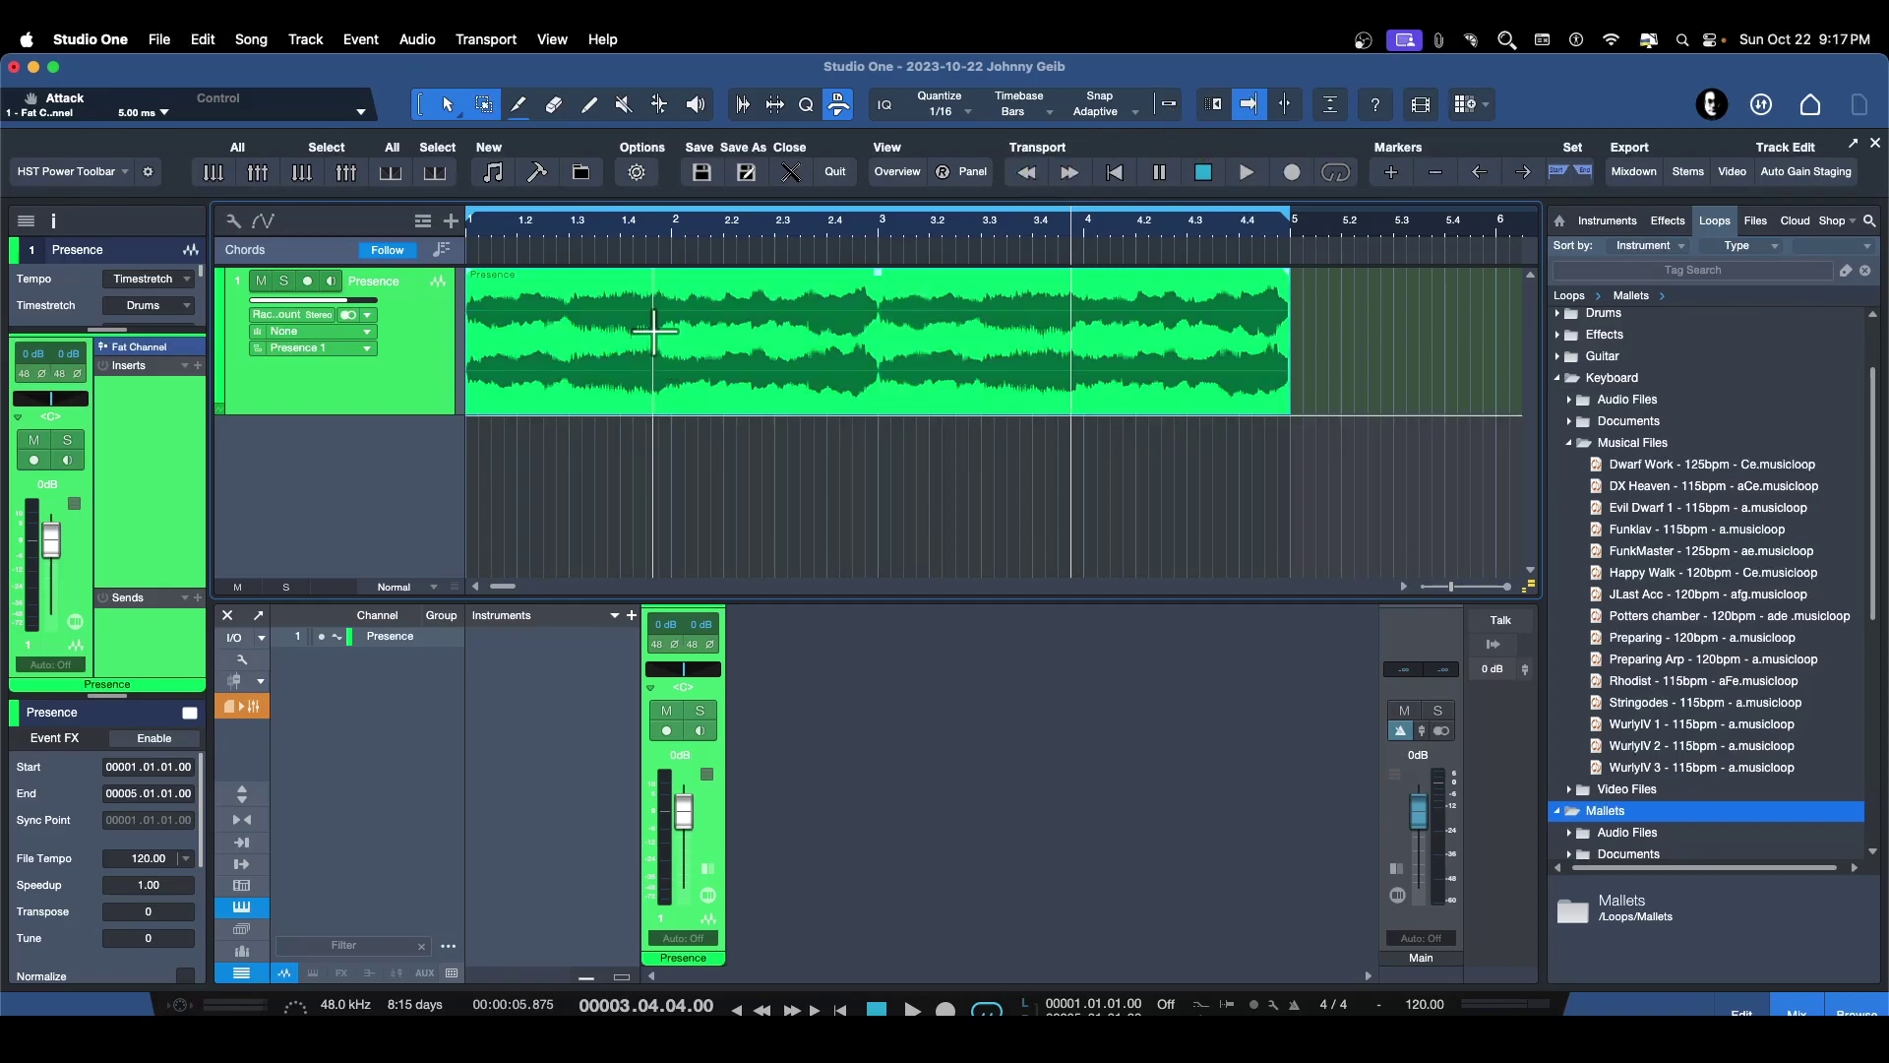
{"action": "left_click_drag", "start_coordinate": [653, 334], "coordinate": [715, 313]}
Zoom in to mark a tiny off-grid range at 2.1.4.60–2.1.4.75, then zoom back out
{"action": "scroll", "coordinate": [689, 255], "scroll_direction": "up", "scroll_amount": 5}
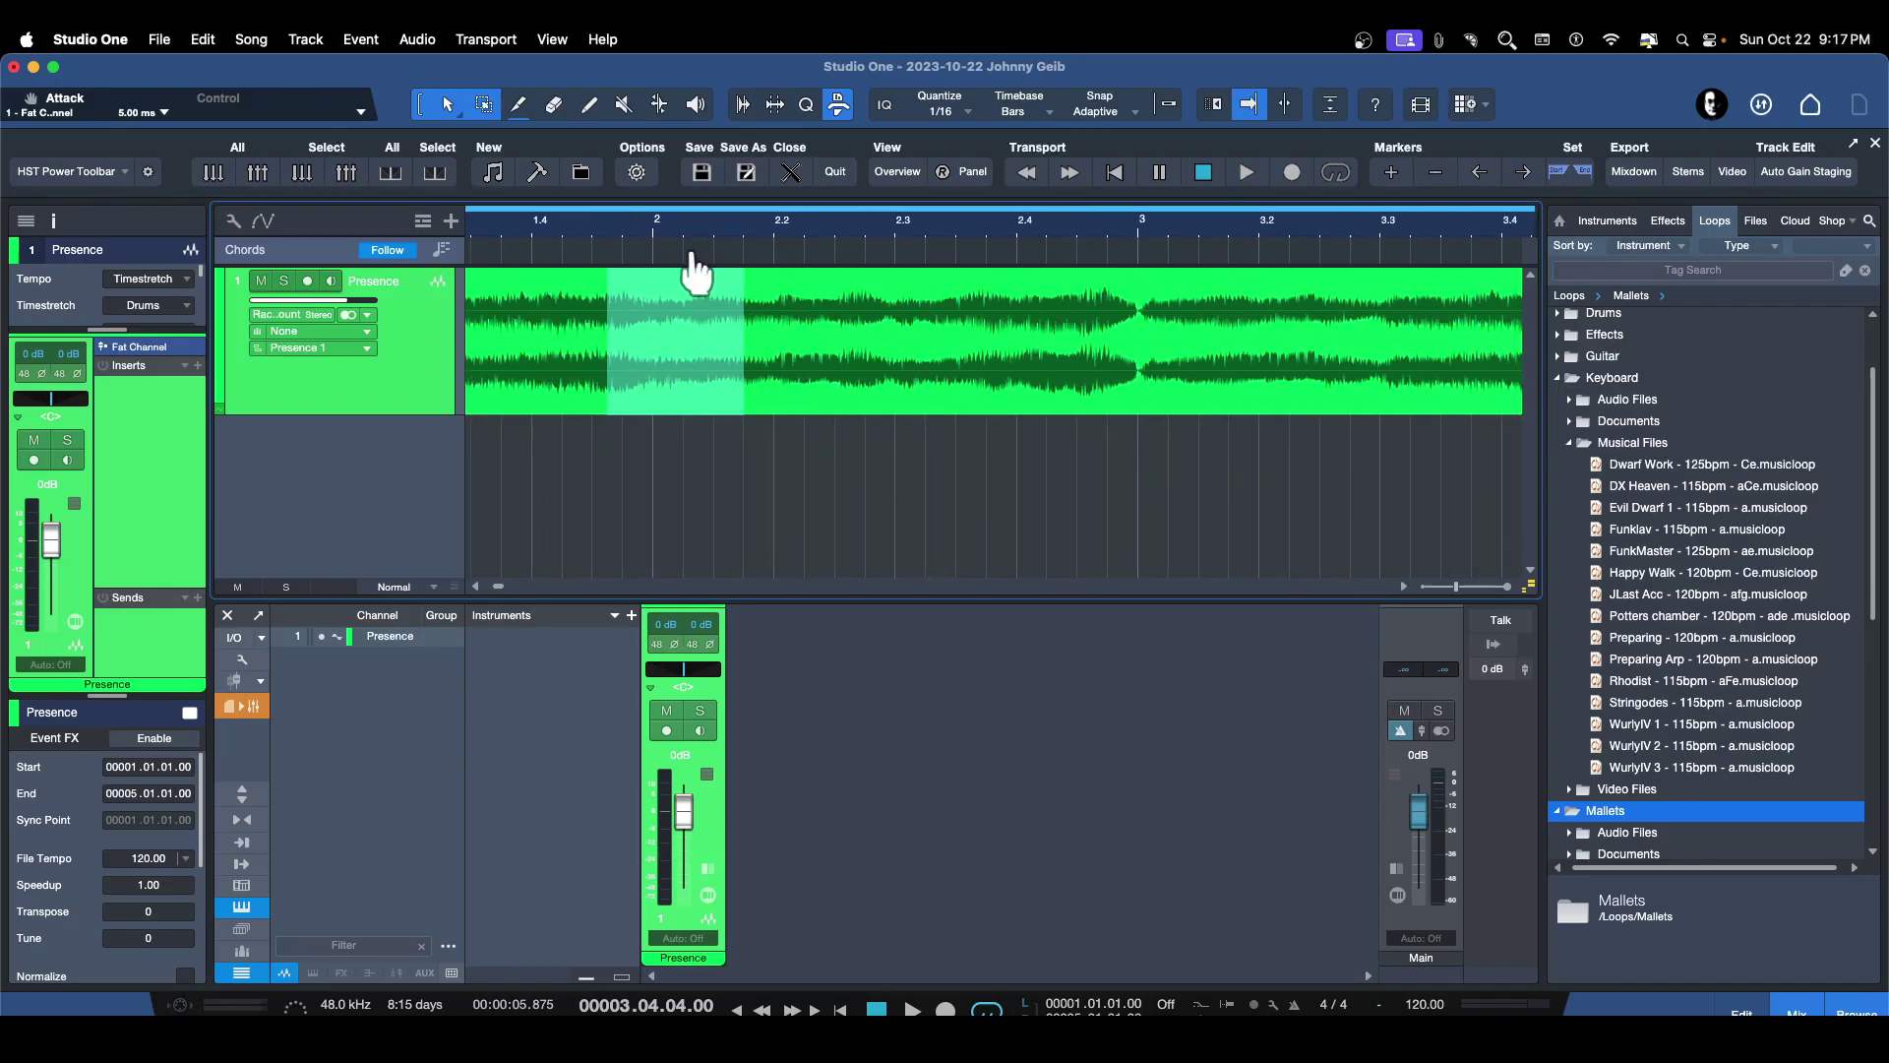
{"action": "scroll", "coordinate": [698, 295], "scroll_direction": "up", "scroll_amount": 2}
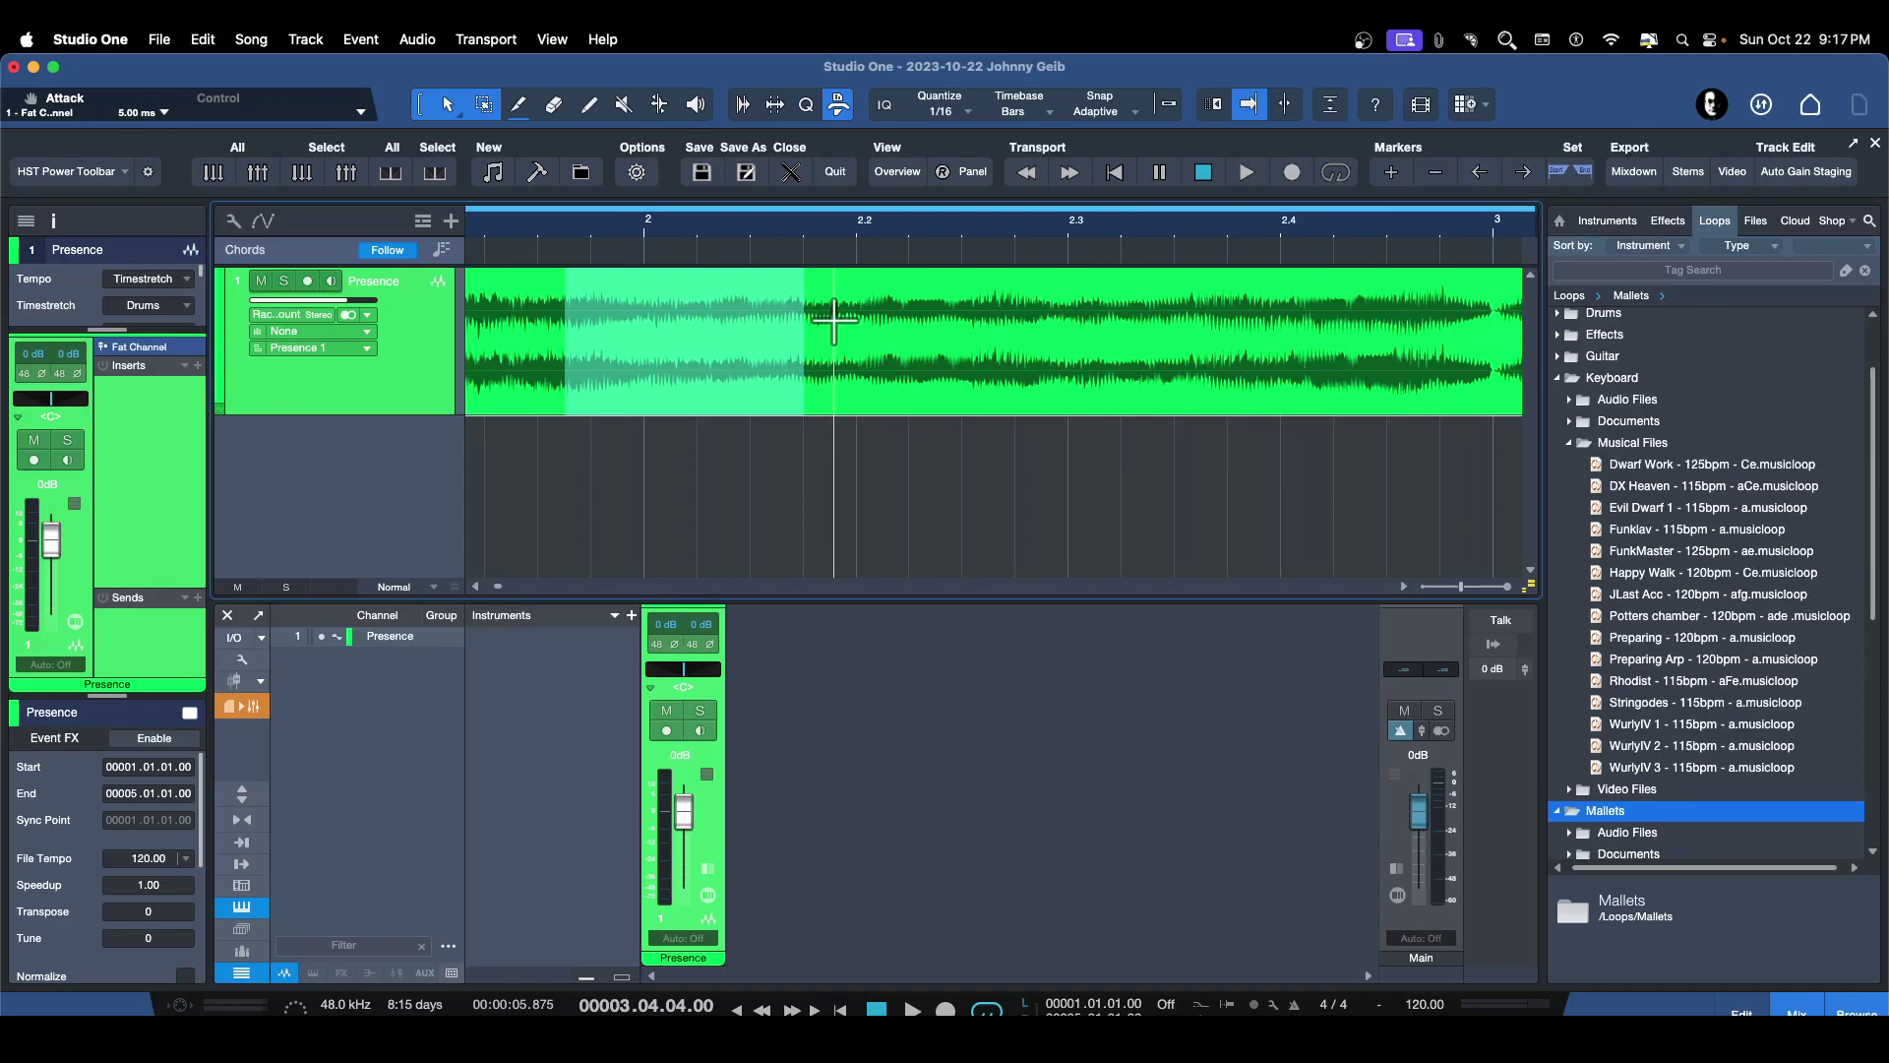
{"action": "left_click_drag", "start_coordinate": [837, 317], "coordinate": [923, 318]}
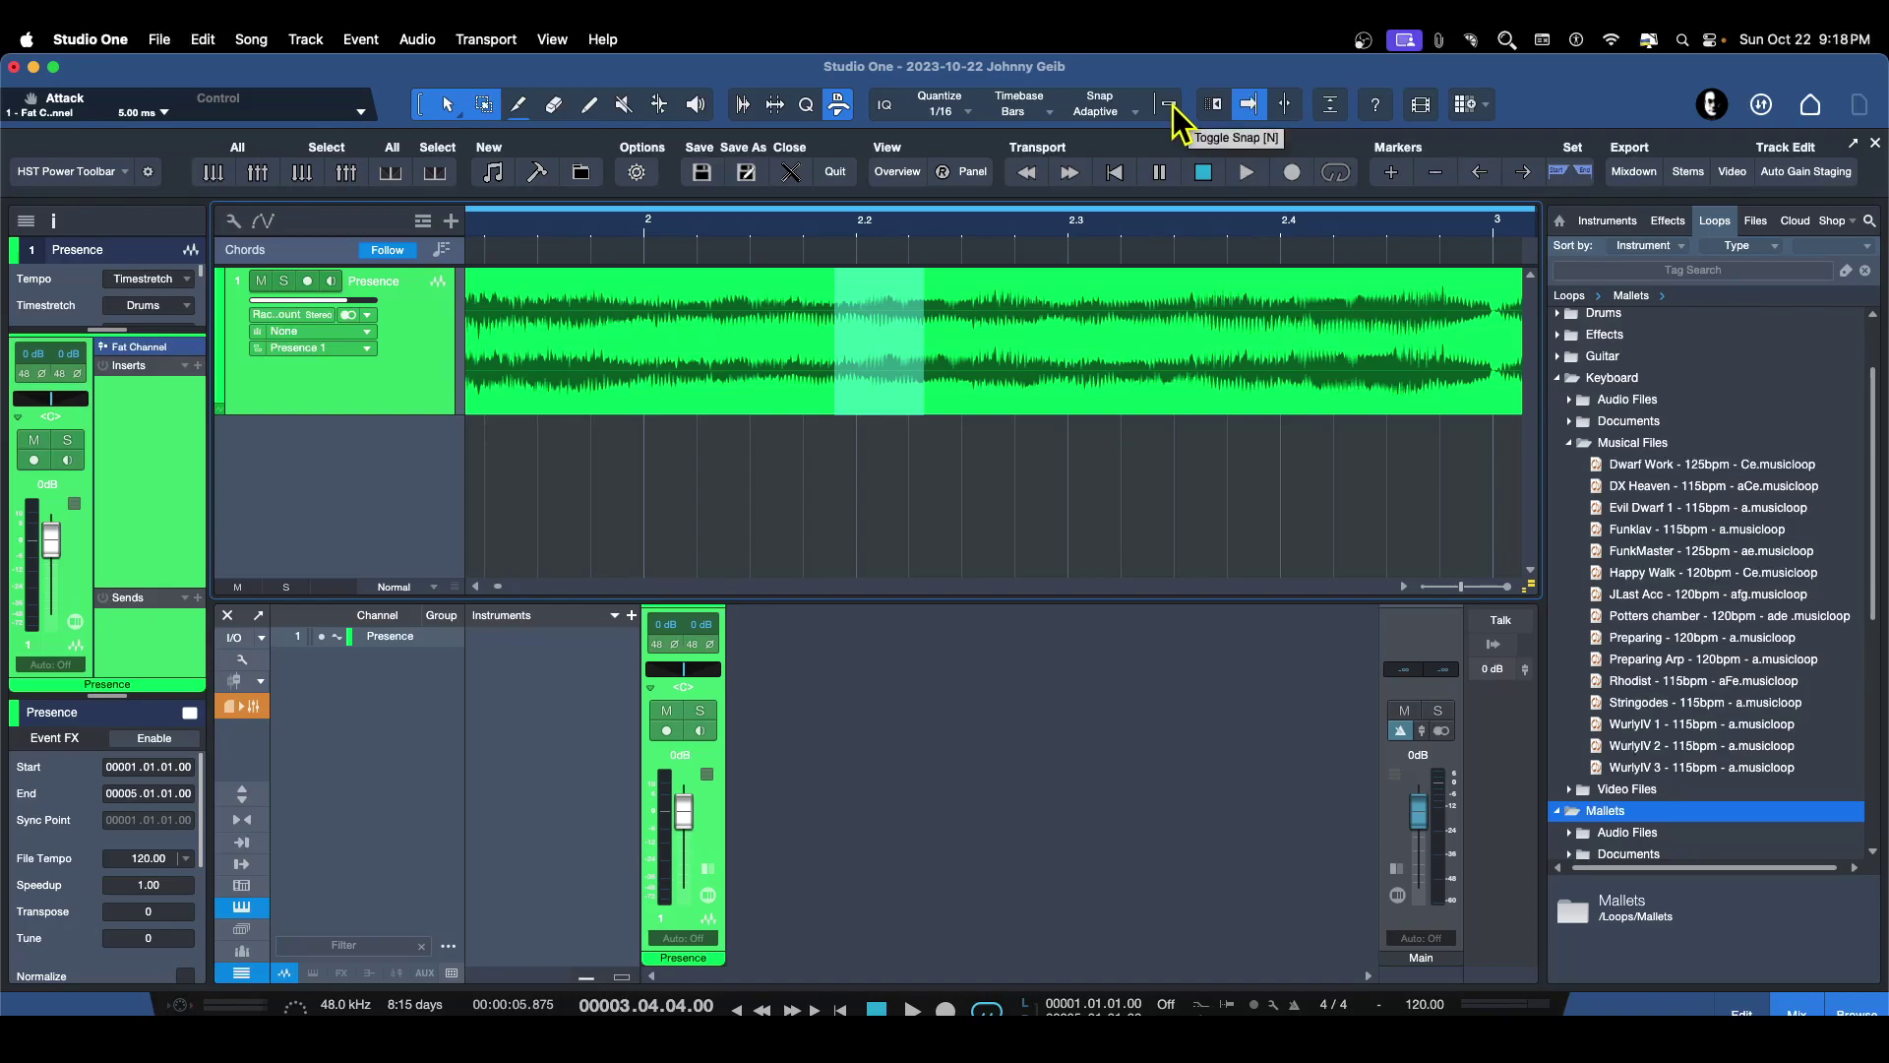
{"action": "scroll", "coordinate": [753, 240], "scroll_direction": "left", "scroll_amount": 2}
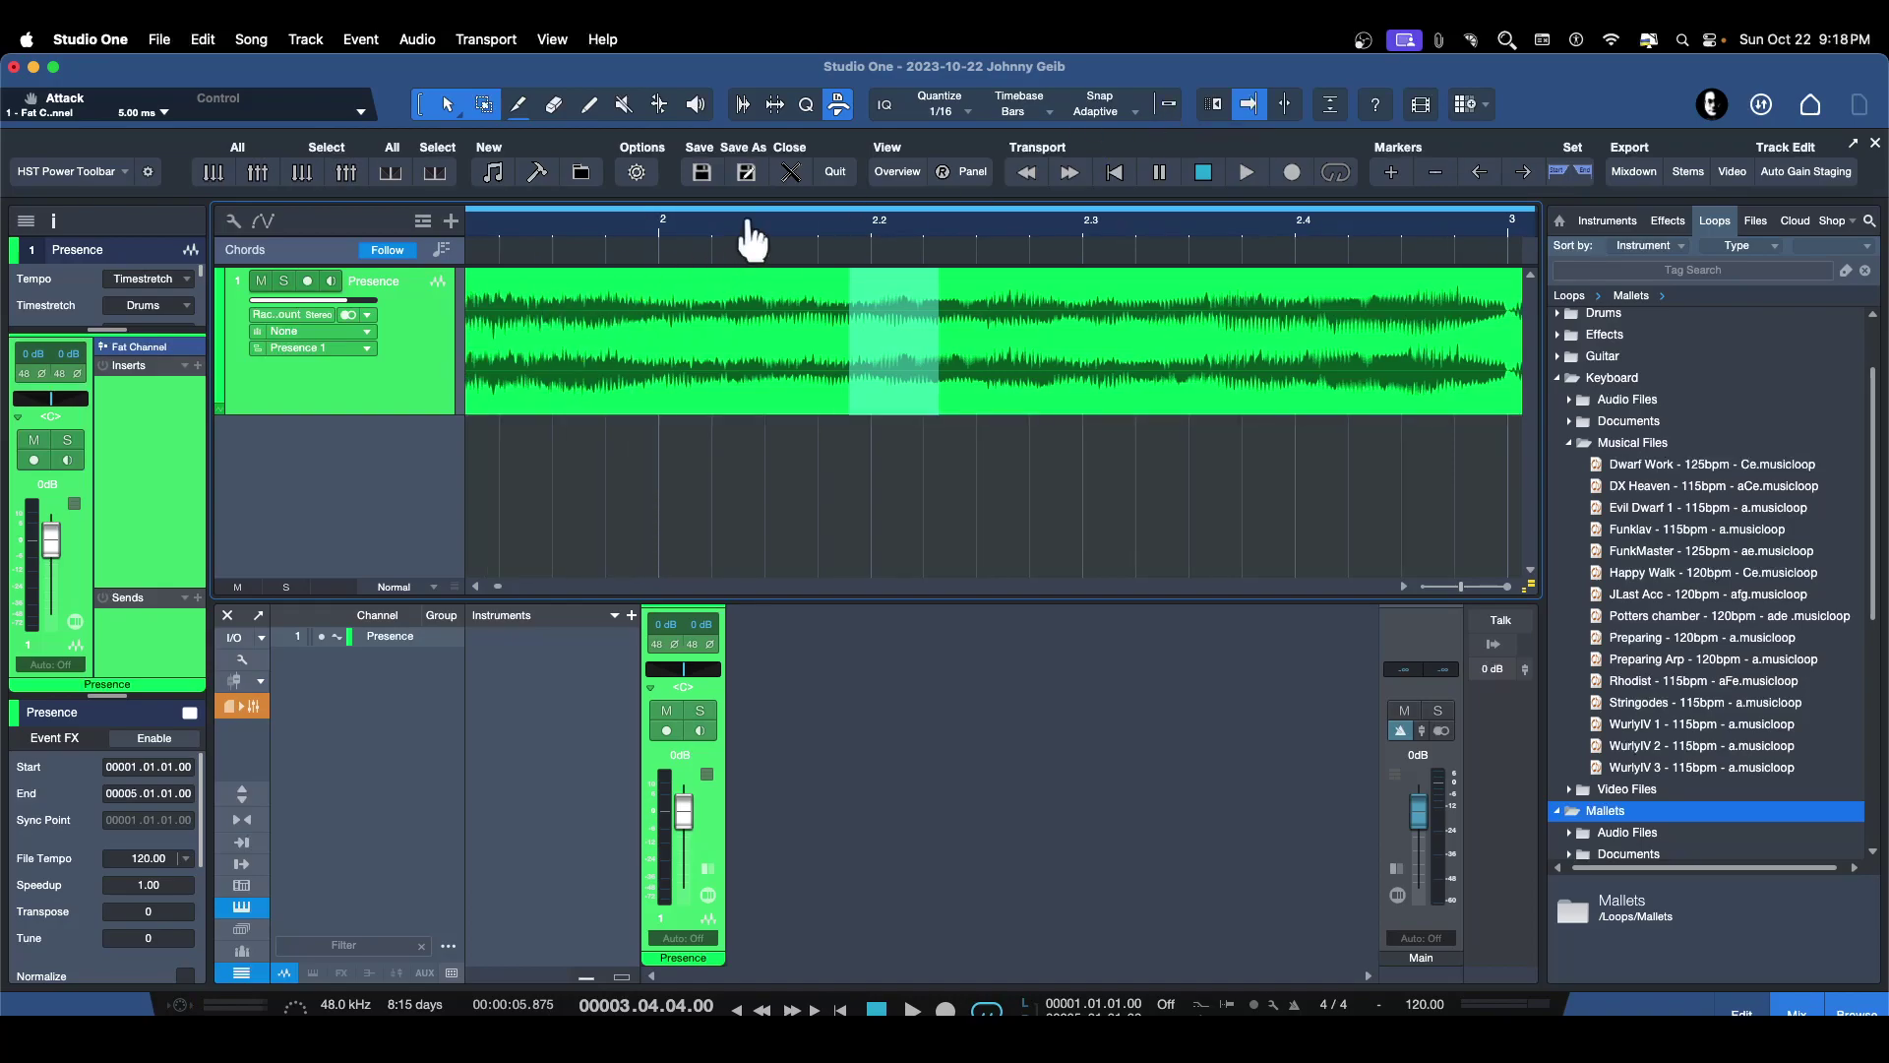
{"action": "left_click_drag", "start_coordinate": [753, 240], "coordinate": [836, 202]}
Try moving and copying the bar 1–2 slice past the event's end, undo, and reselect the event
{"action": "left_click", "coordinate": [753, 351]}
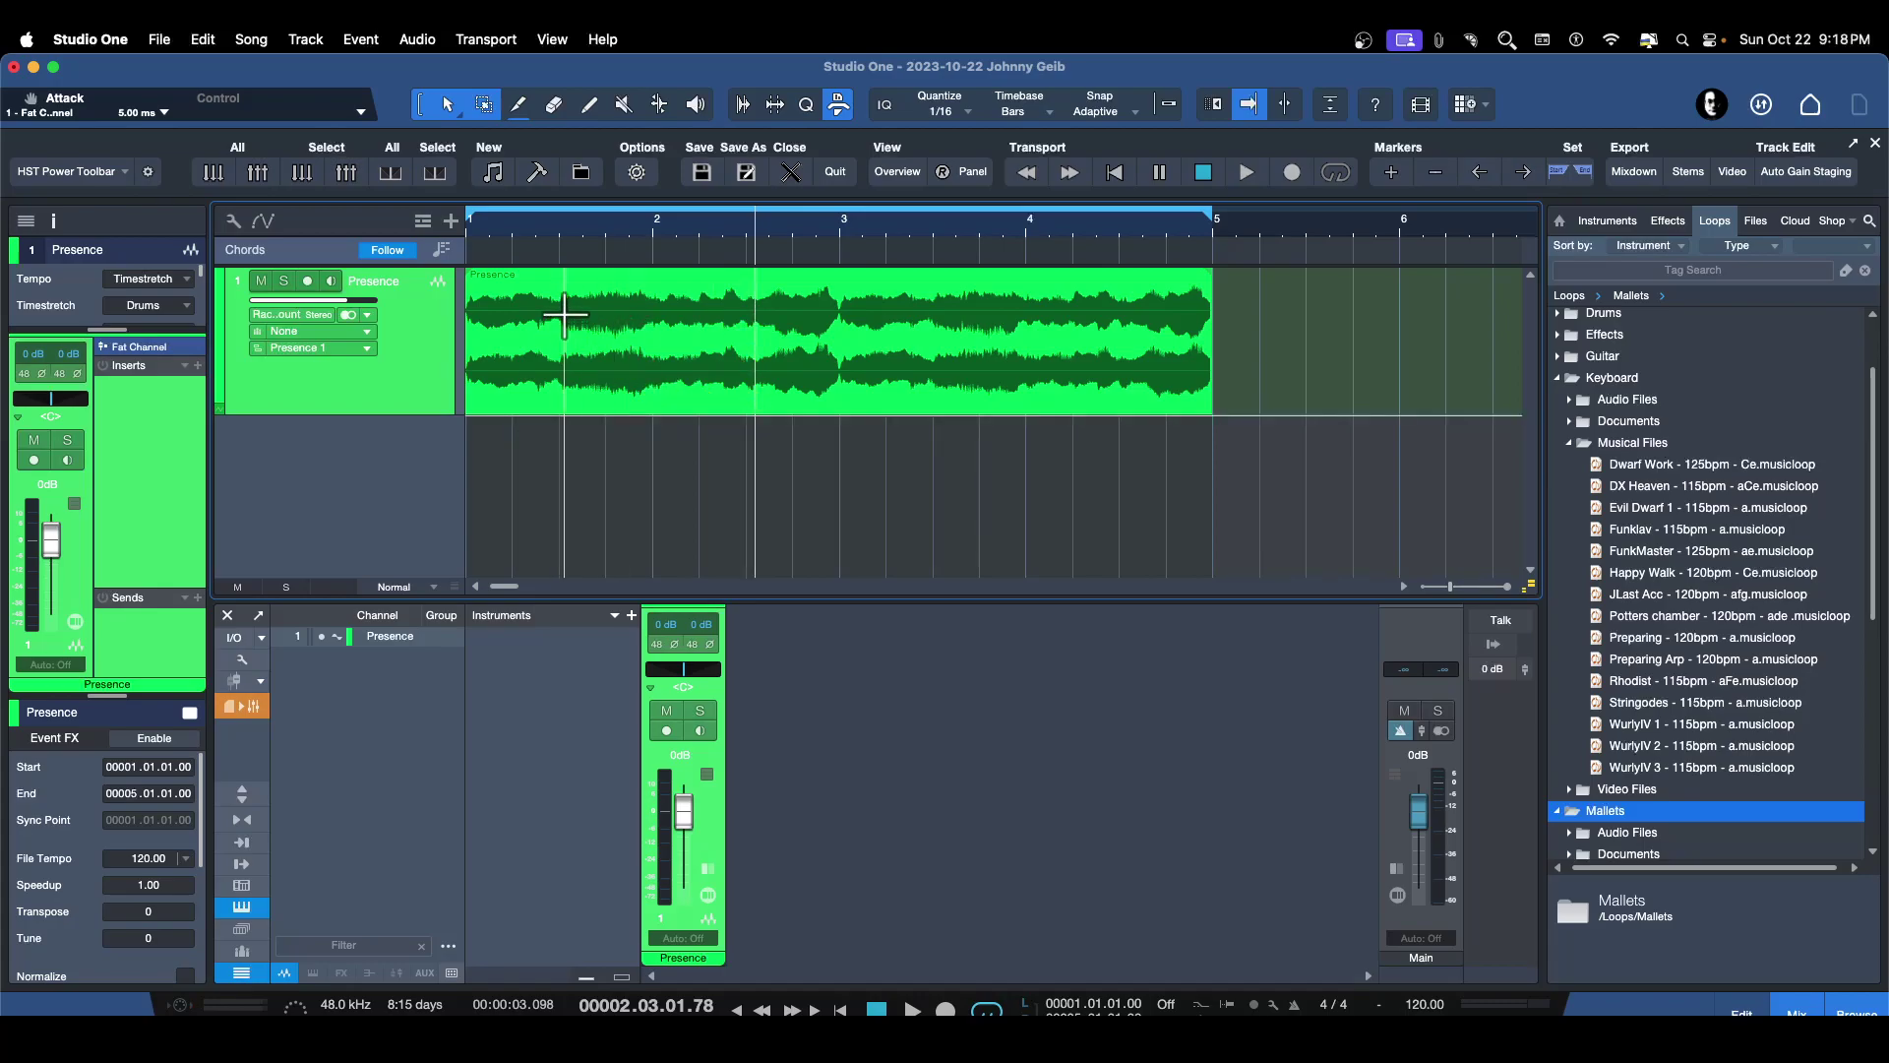
{"action": "left_click_drag", "start_coordinate": [558, 313], "coordinate": [1348, 364]}
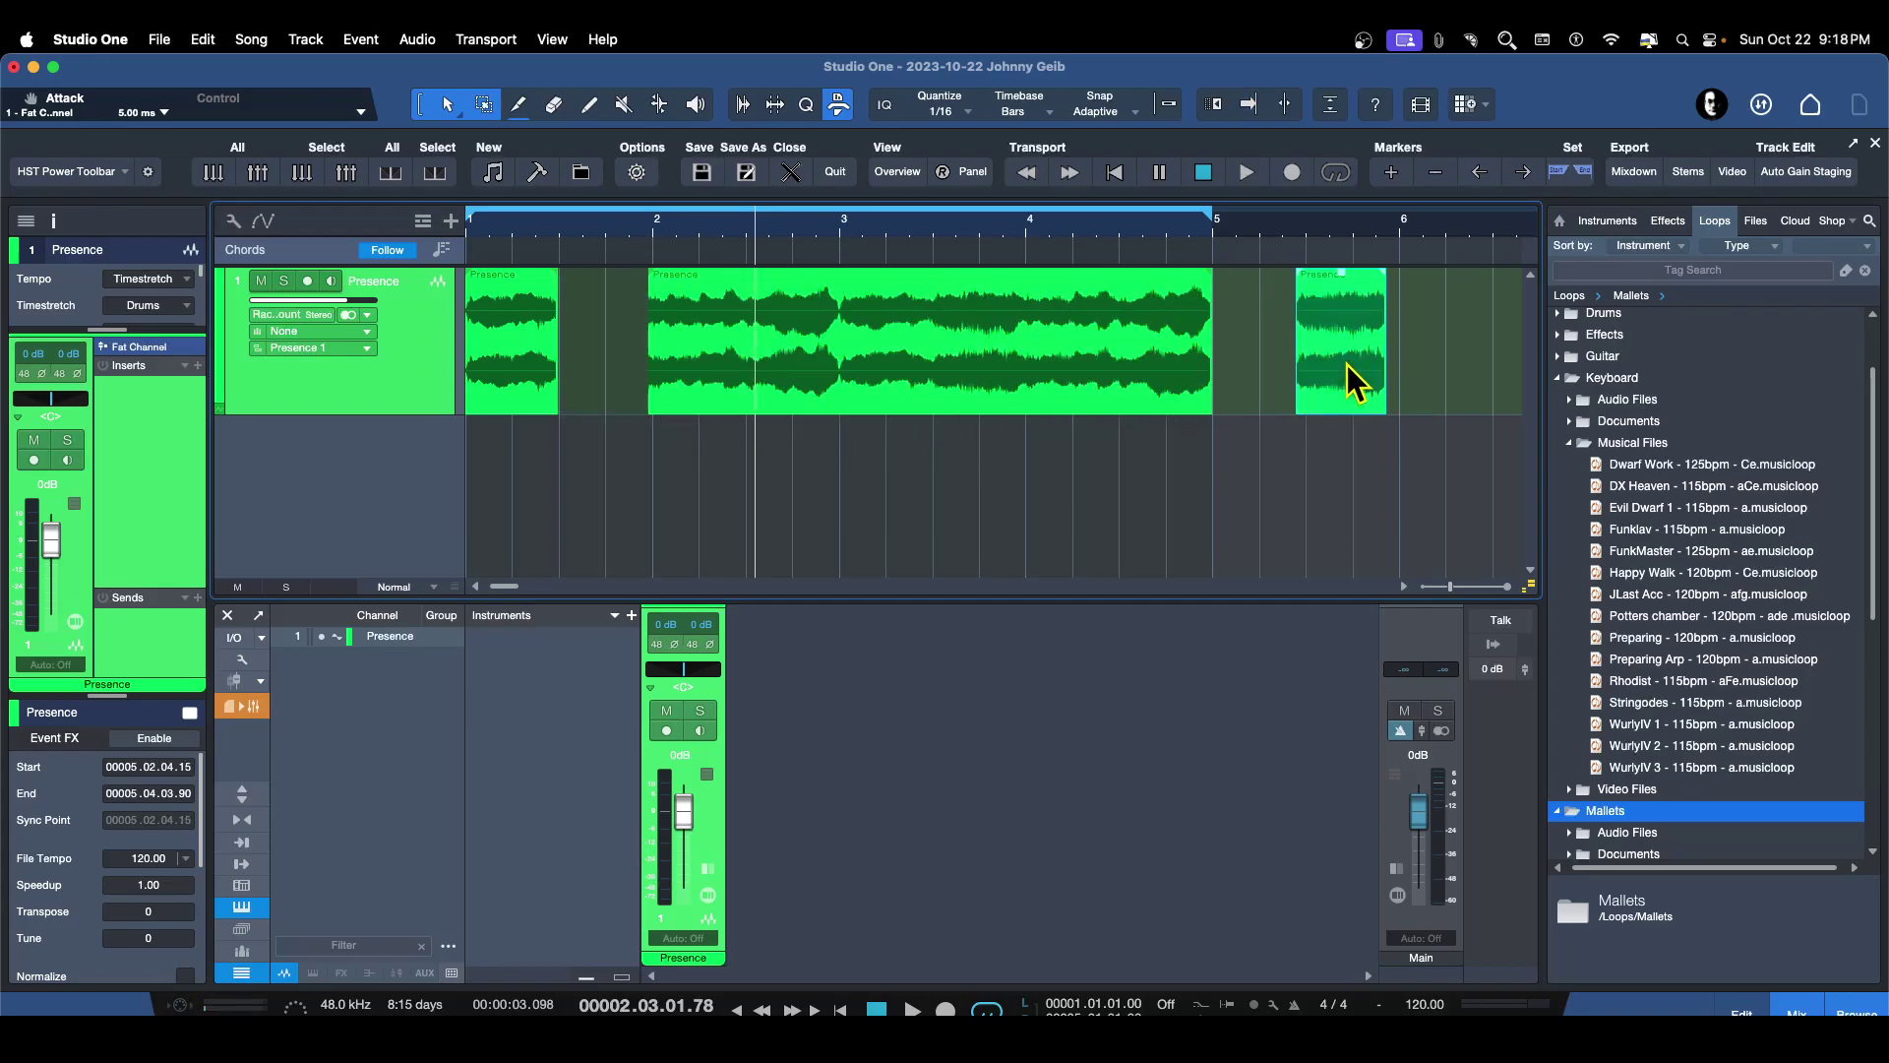
{"action": "key", "text": "super+z"}
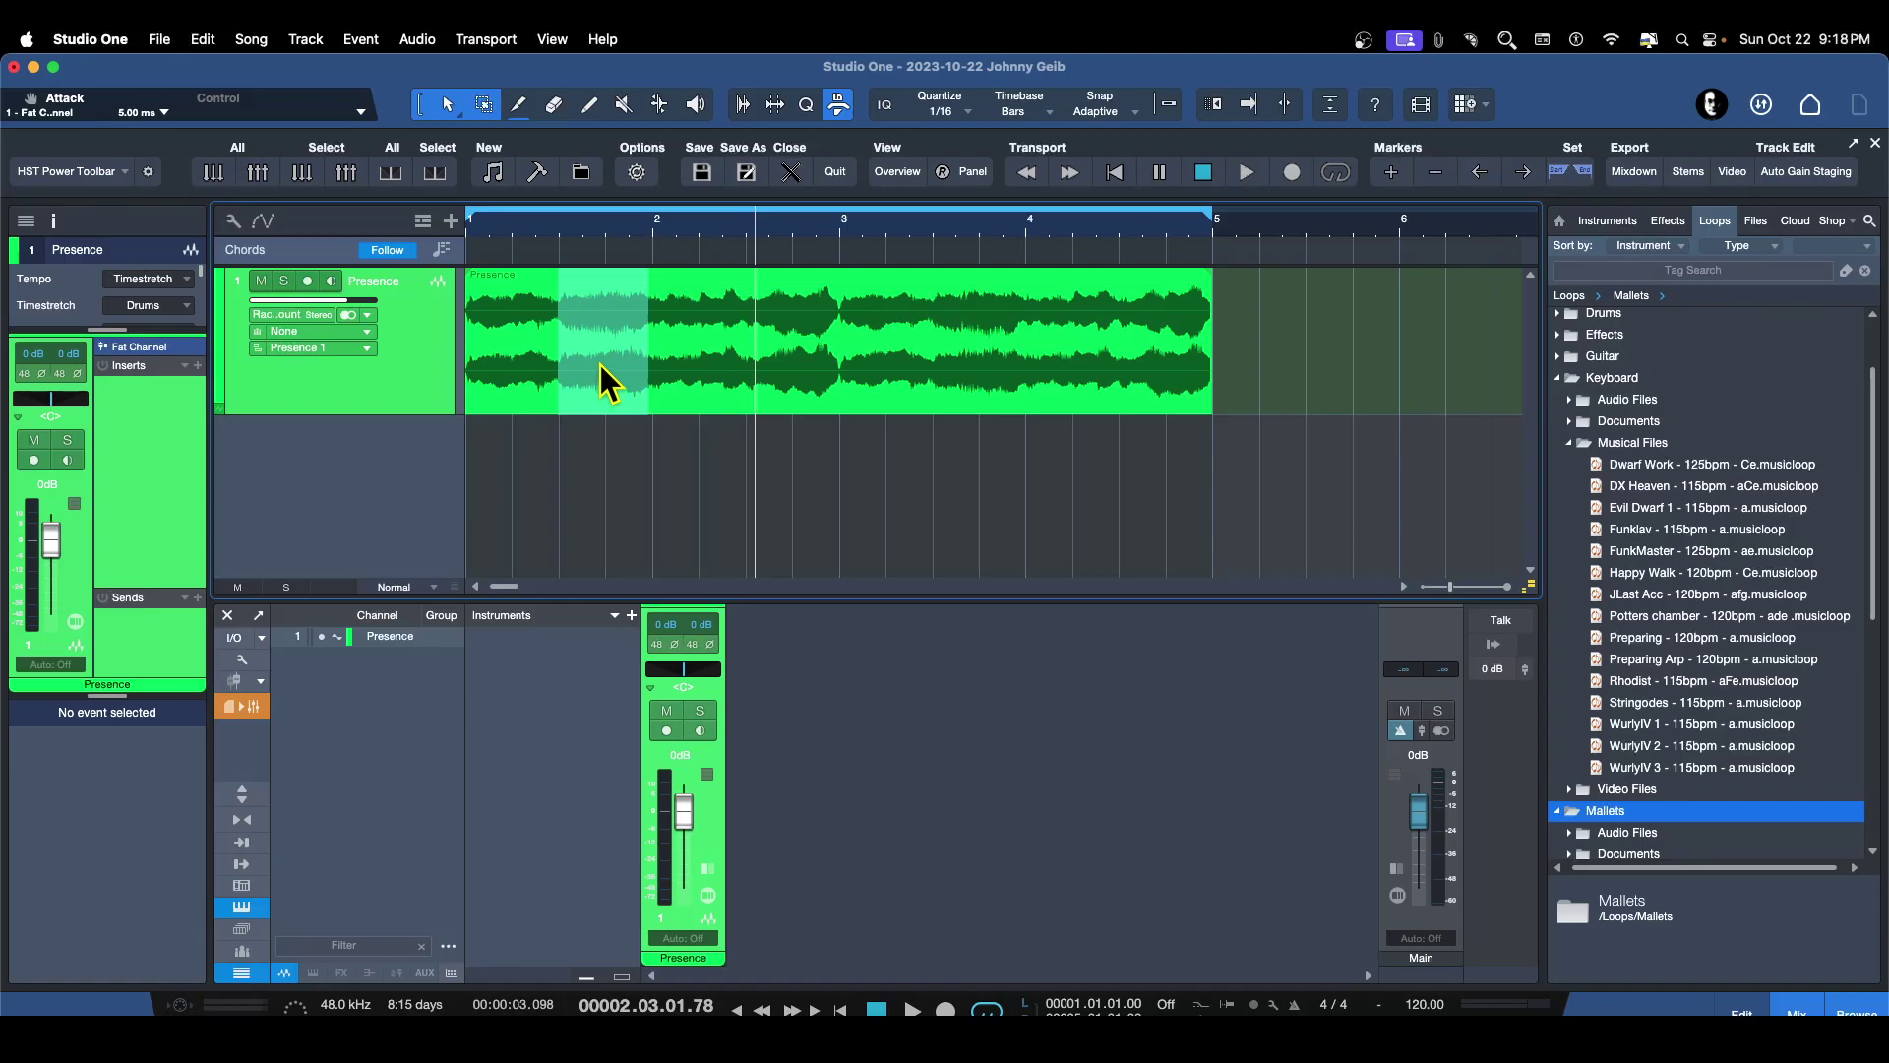
{"action": "left_click_drag", "start_coordinate": [602, 379], "coordinate": [1315, 372]}
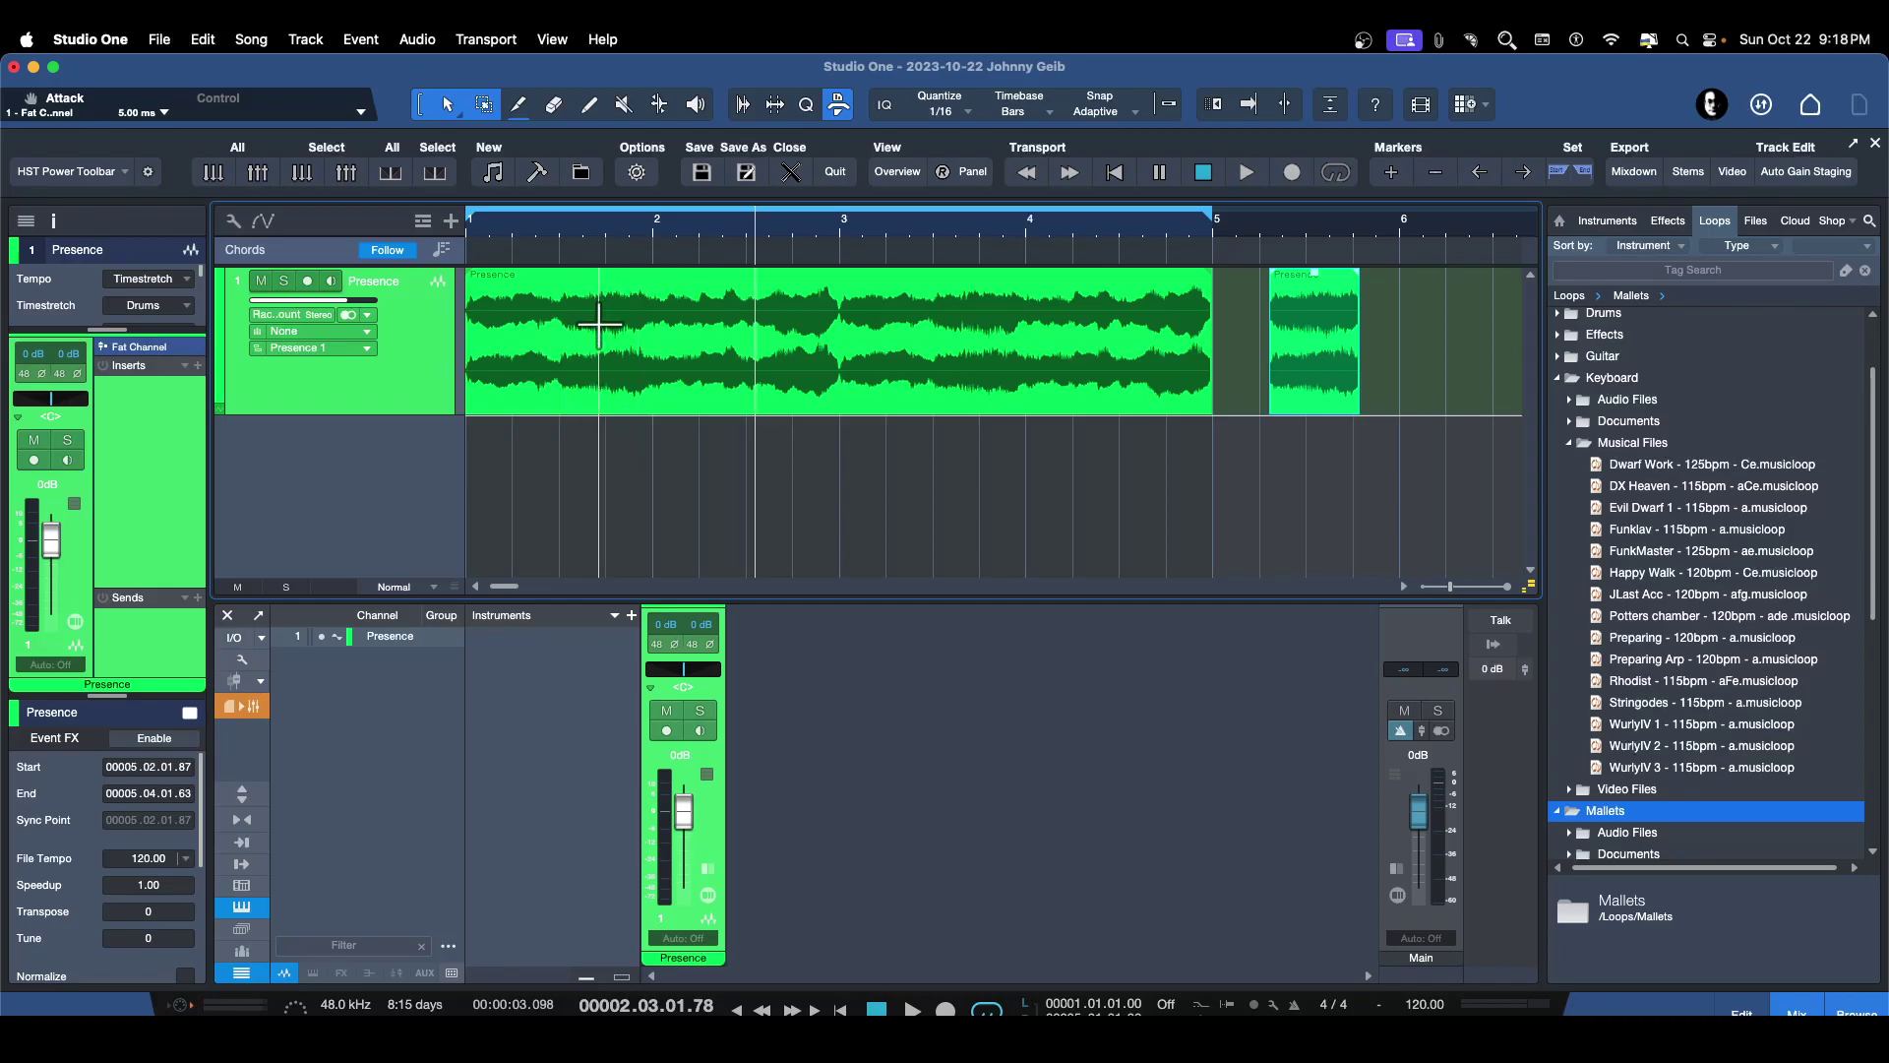
{"action": "left_click", "coordinate": [683, 374]}
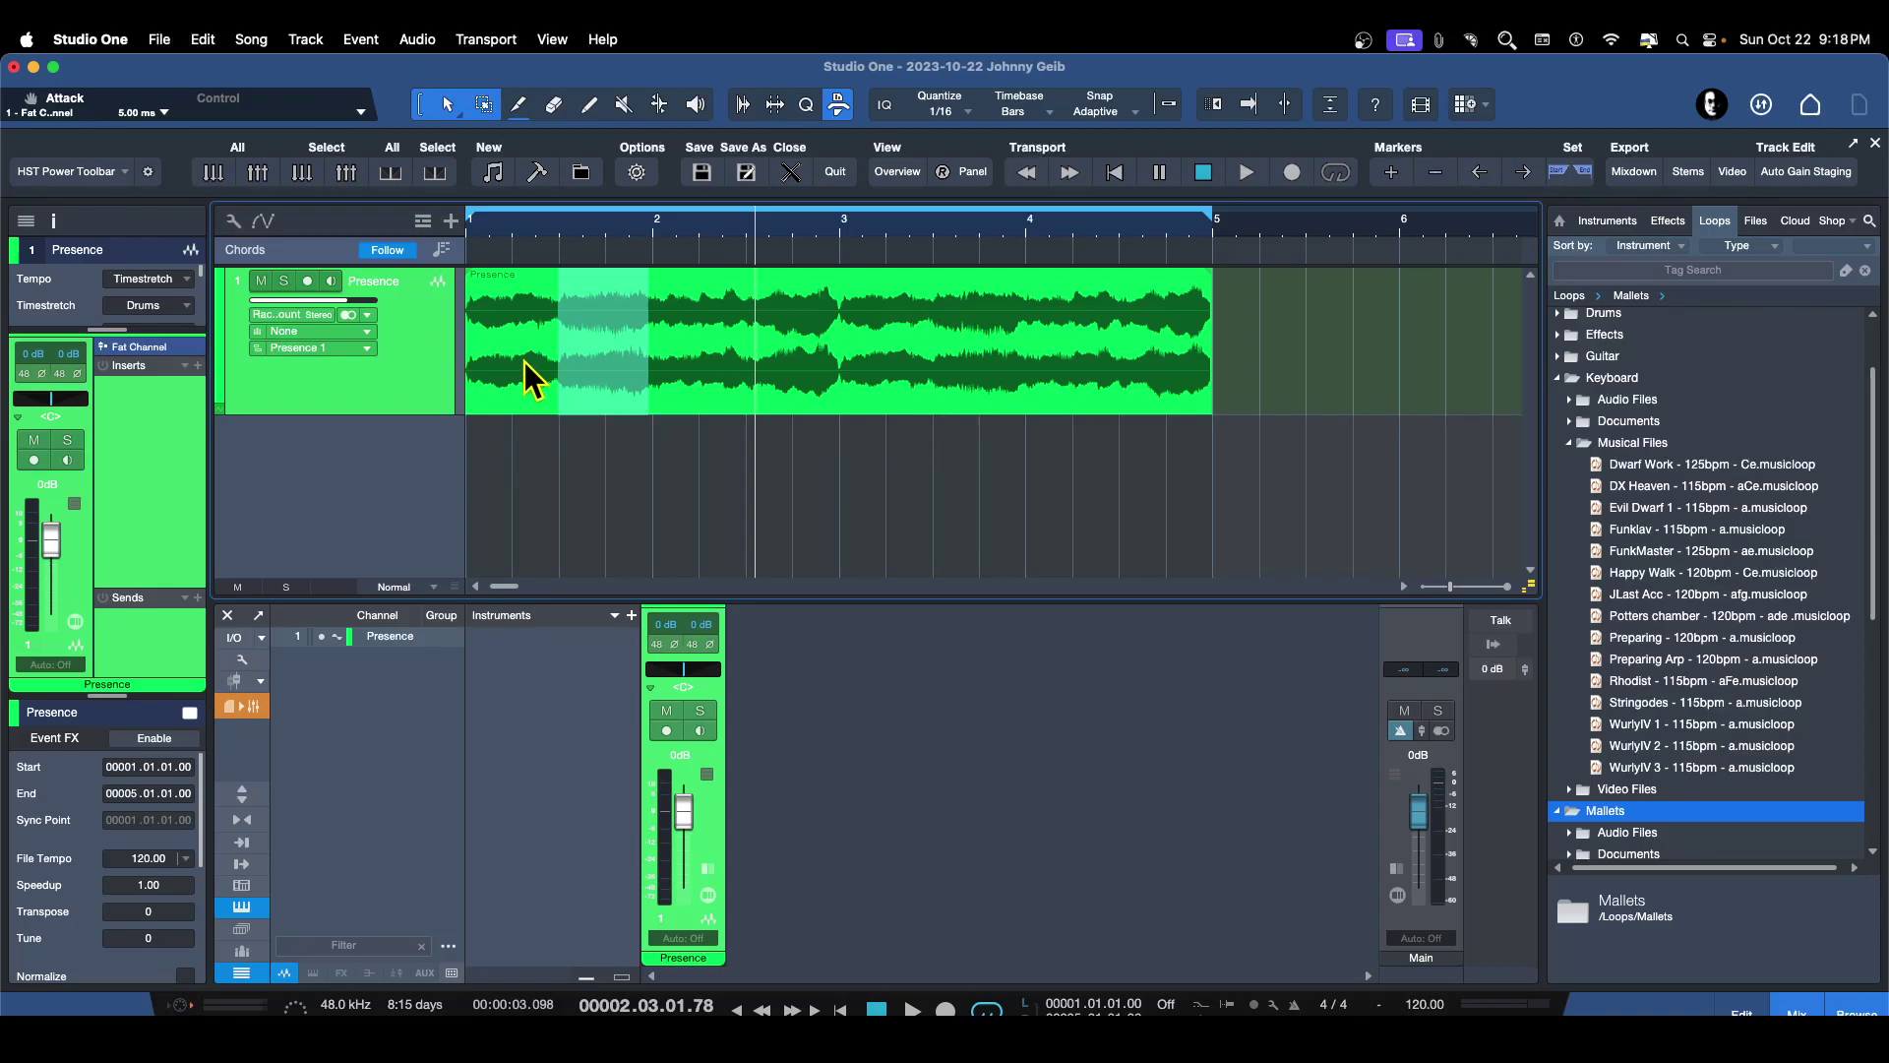
Set the Arrow tool's alternative tool to Eraser Tool
{"action": "left_click", "coordinate": [441, 111]}
{"action": "left_click", "coordinate": [458, 118]}
{"action": "left_click", "coordinate": [465, 118]}
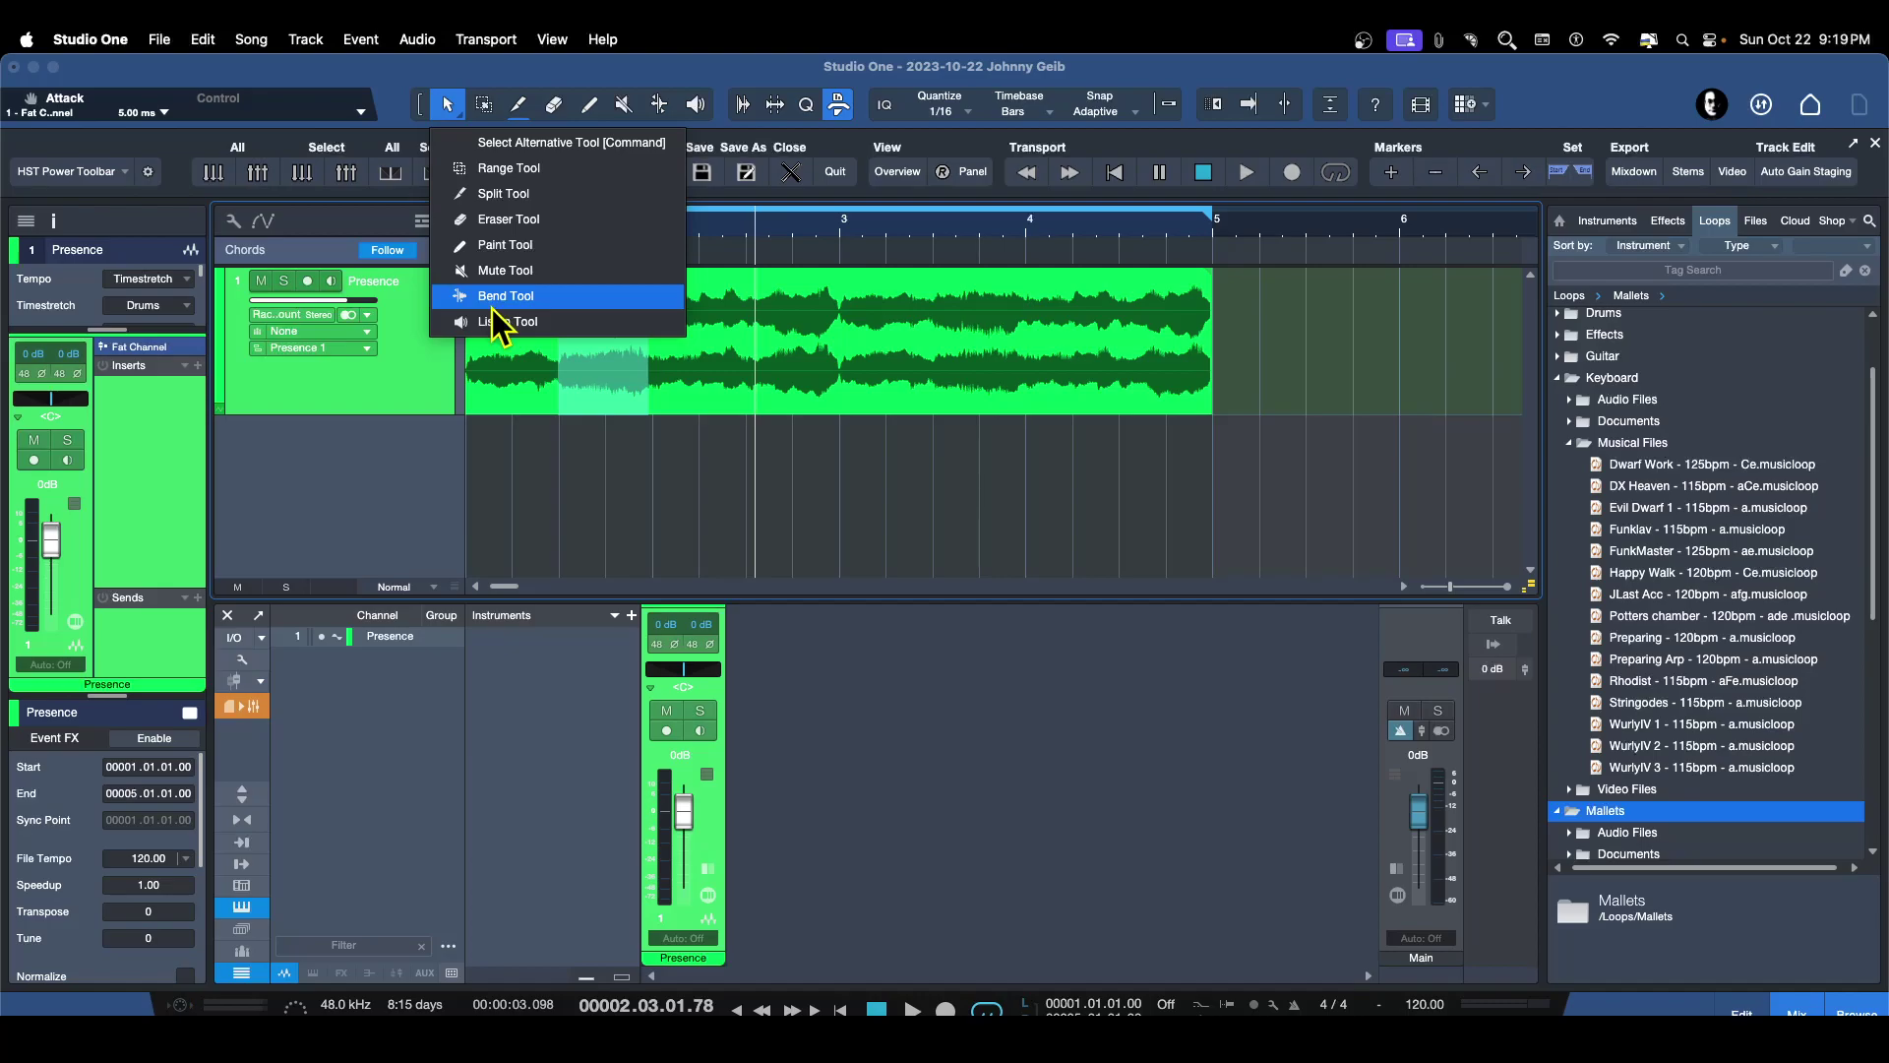
{"action": "left_click", "coordinate": [505, 221]}
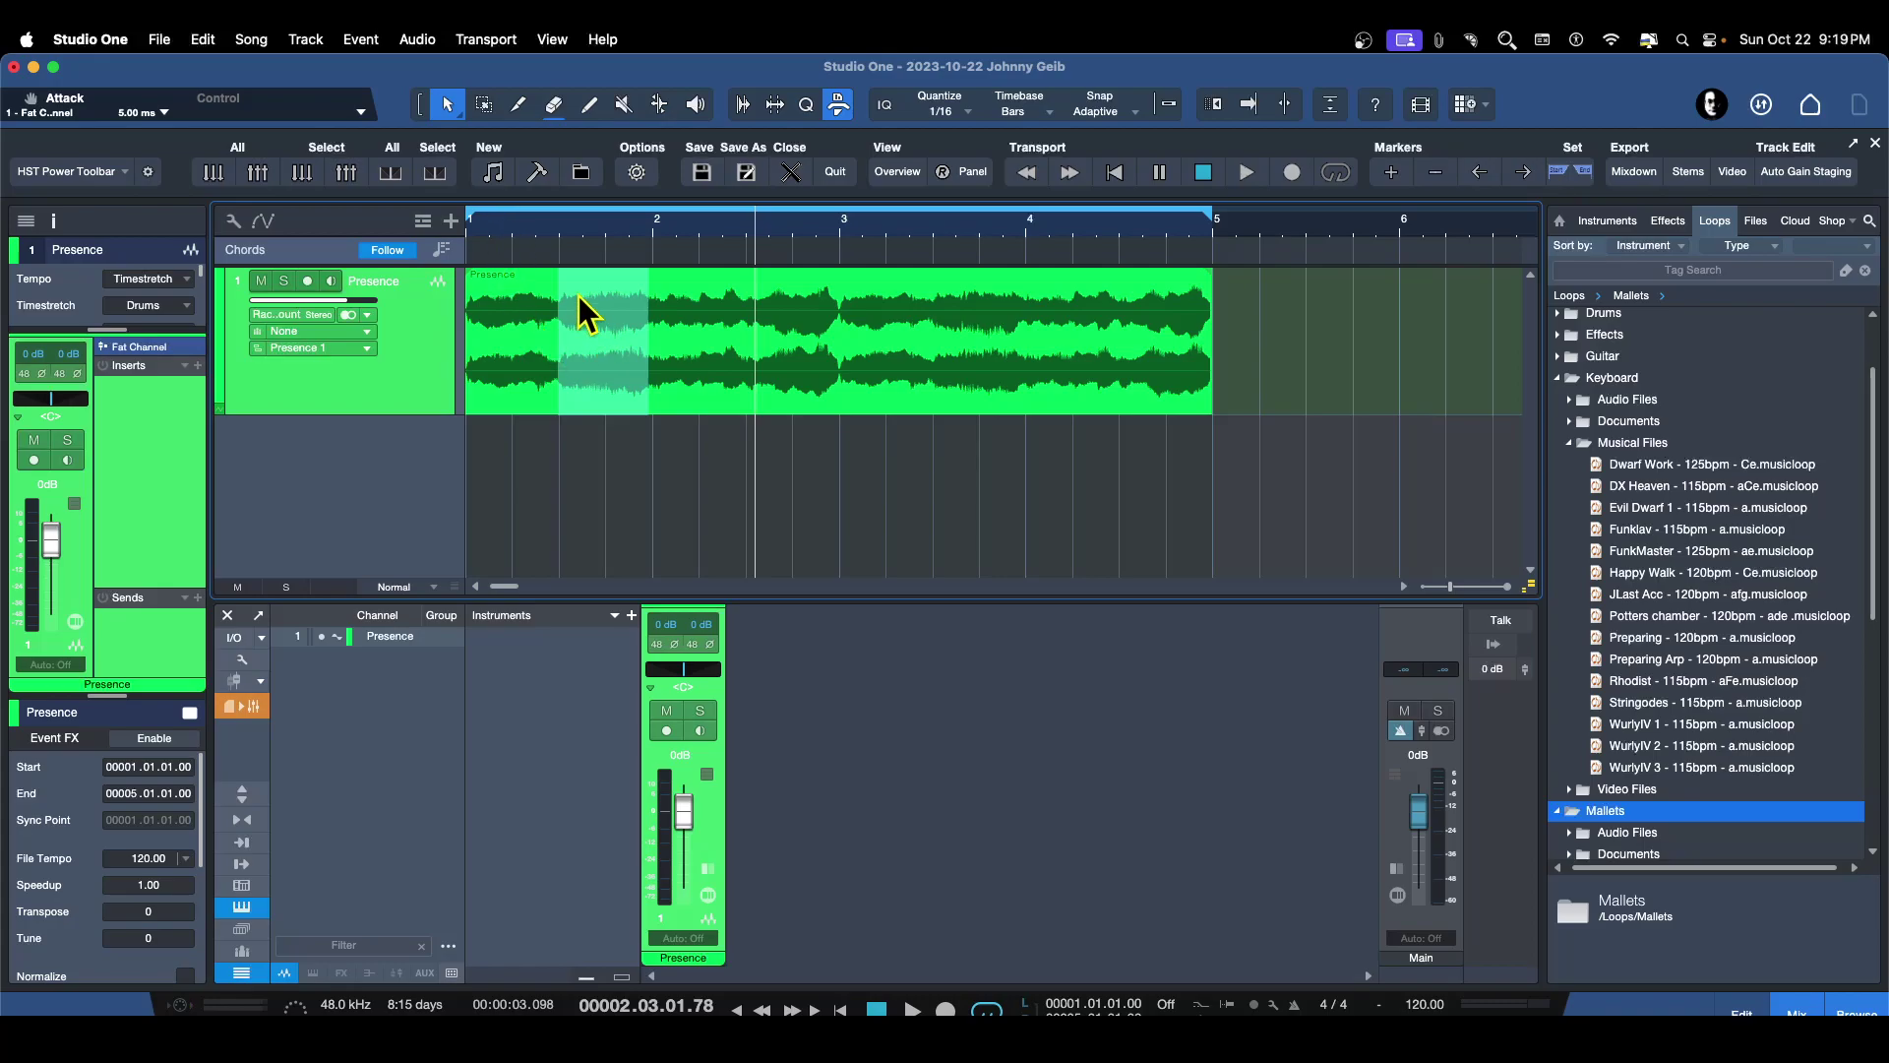
Switch to the Range tool and select from bar 3 to about halfway through bar 3
{"action": "left_click", "coordinate": [484, 106]}
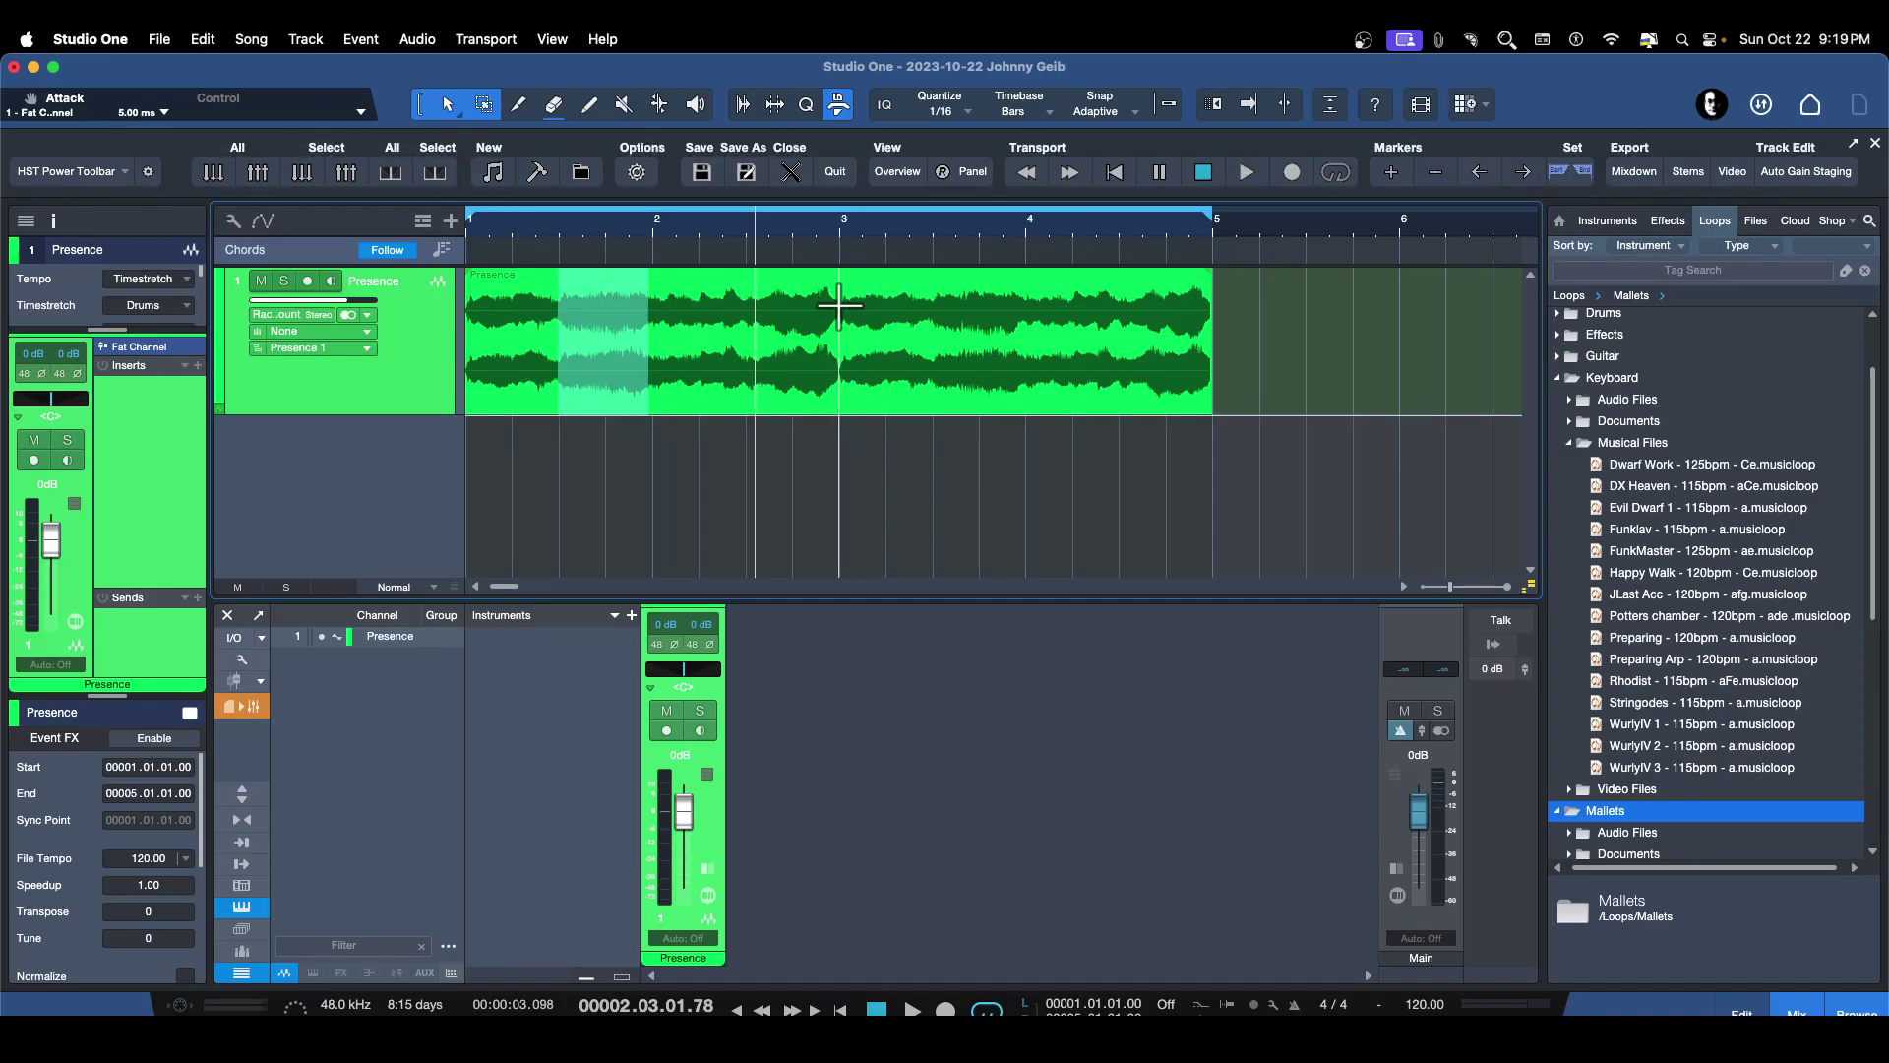
{"action": "left_click_drag", "start_coordinate": [839, 305], "coordinate": [929, 305]}
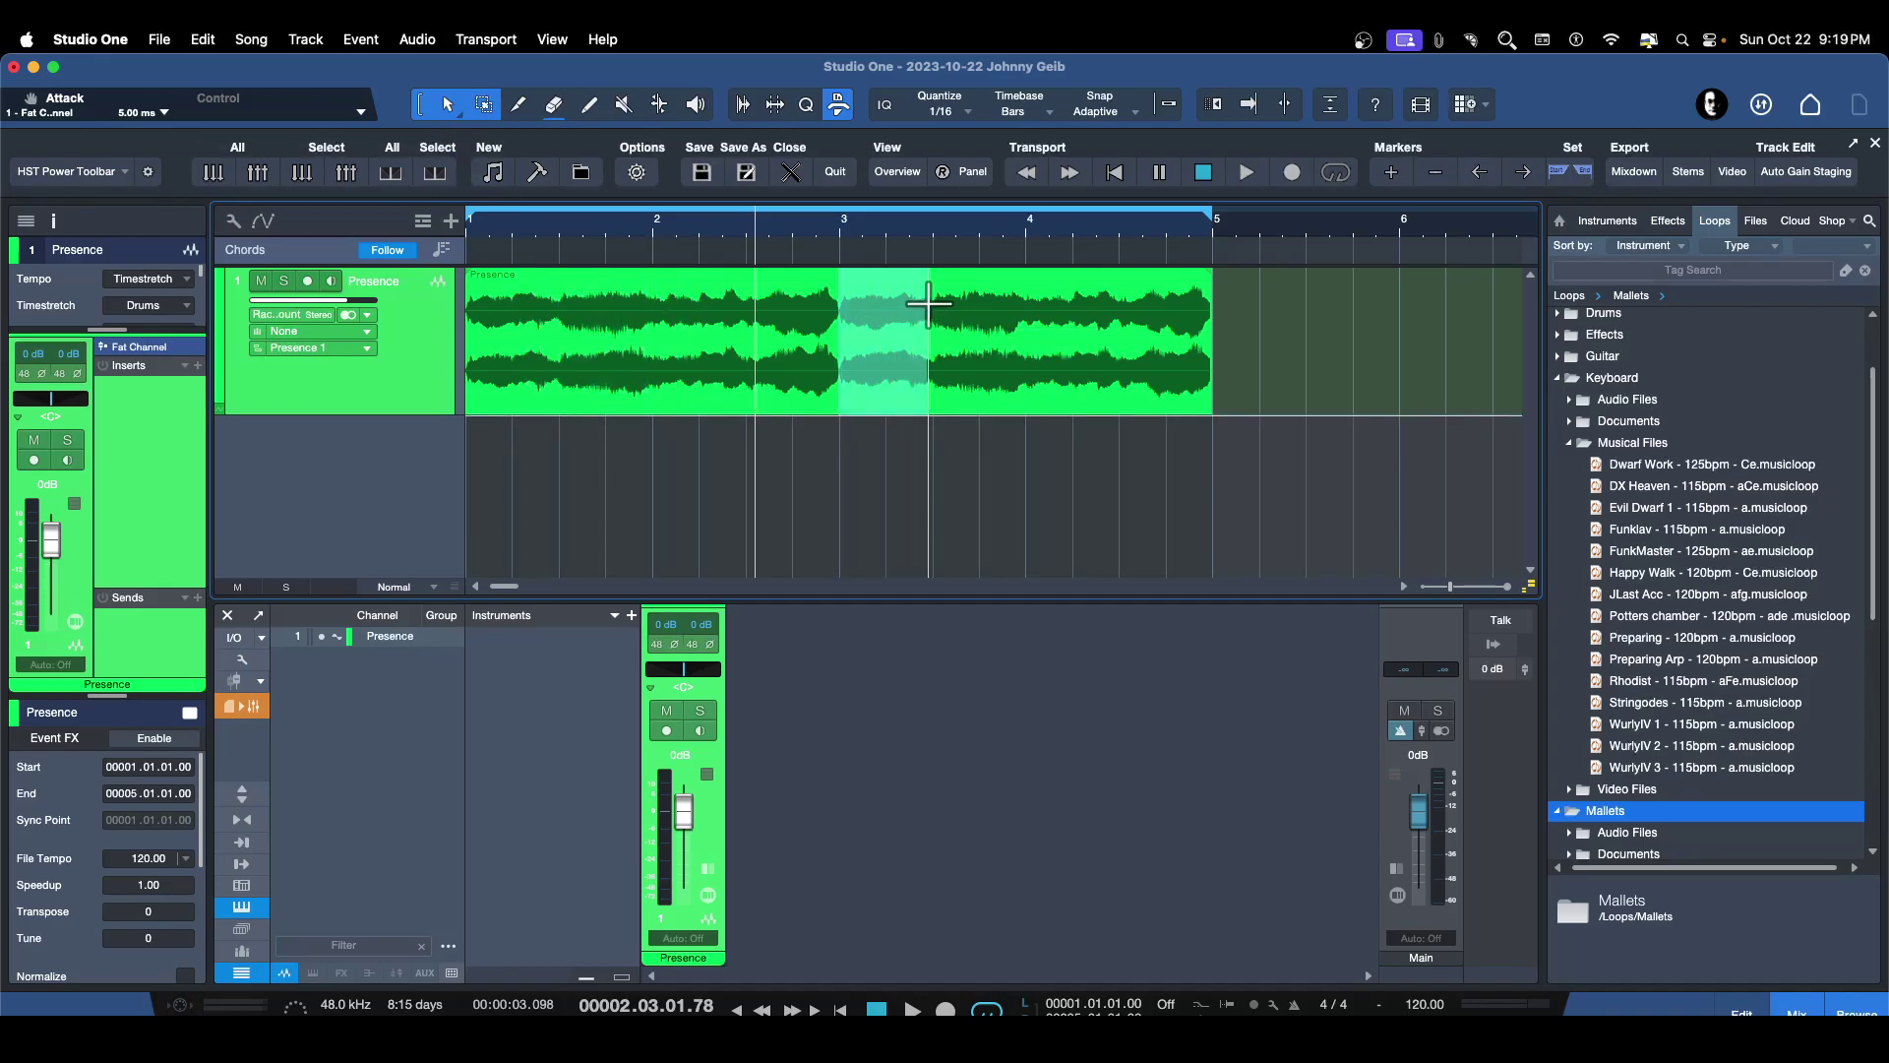
{"action": "key", "text": "5"}
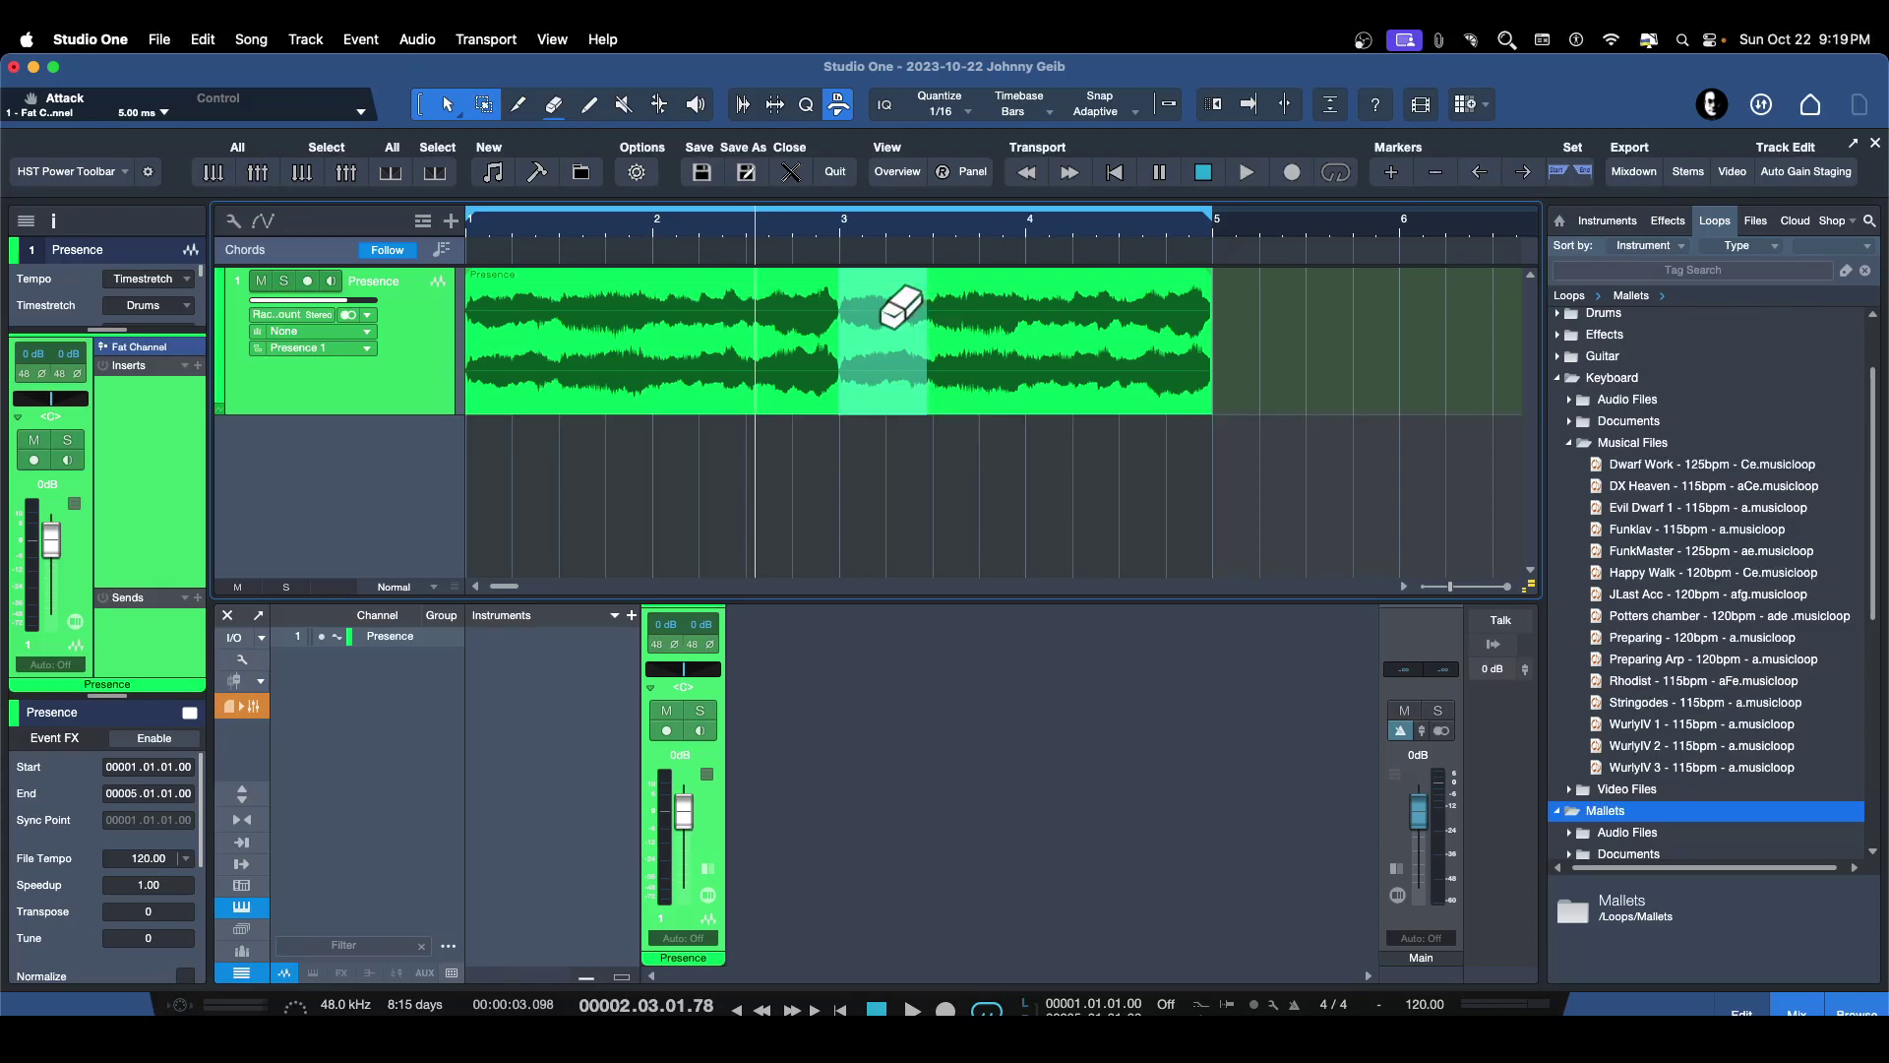
{"action": "left_click", "coordinate": [897, 307]}
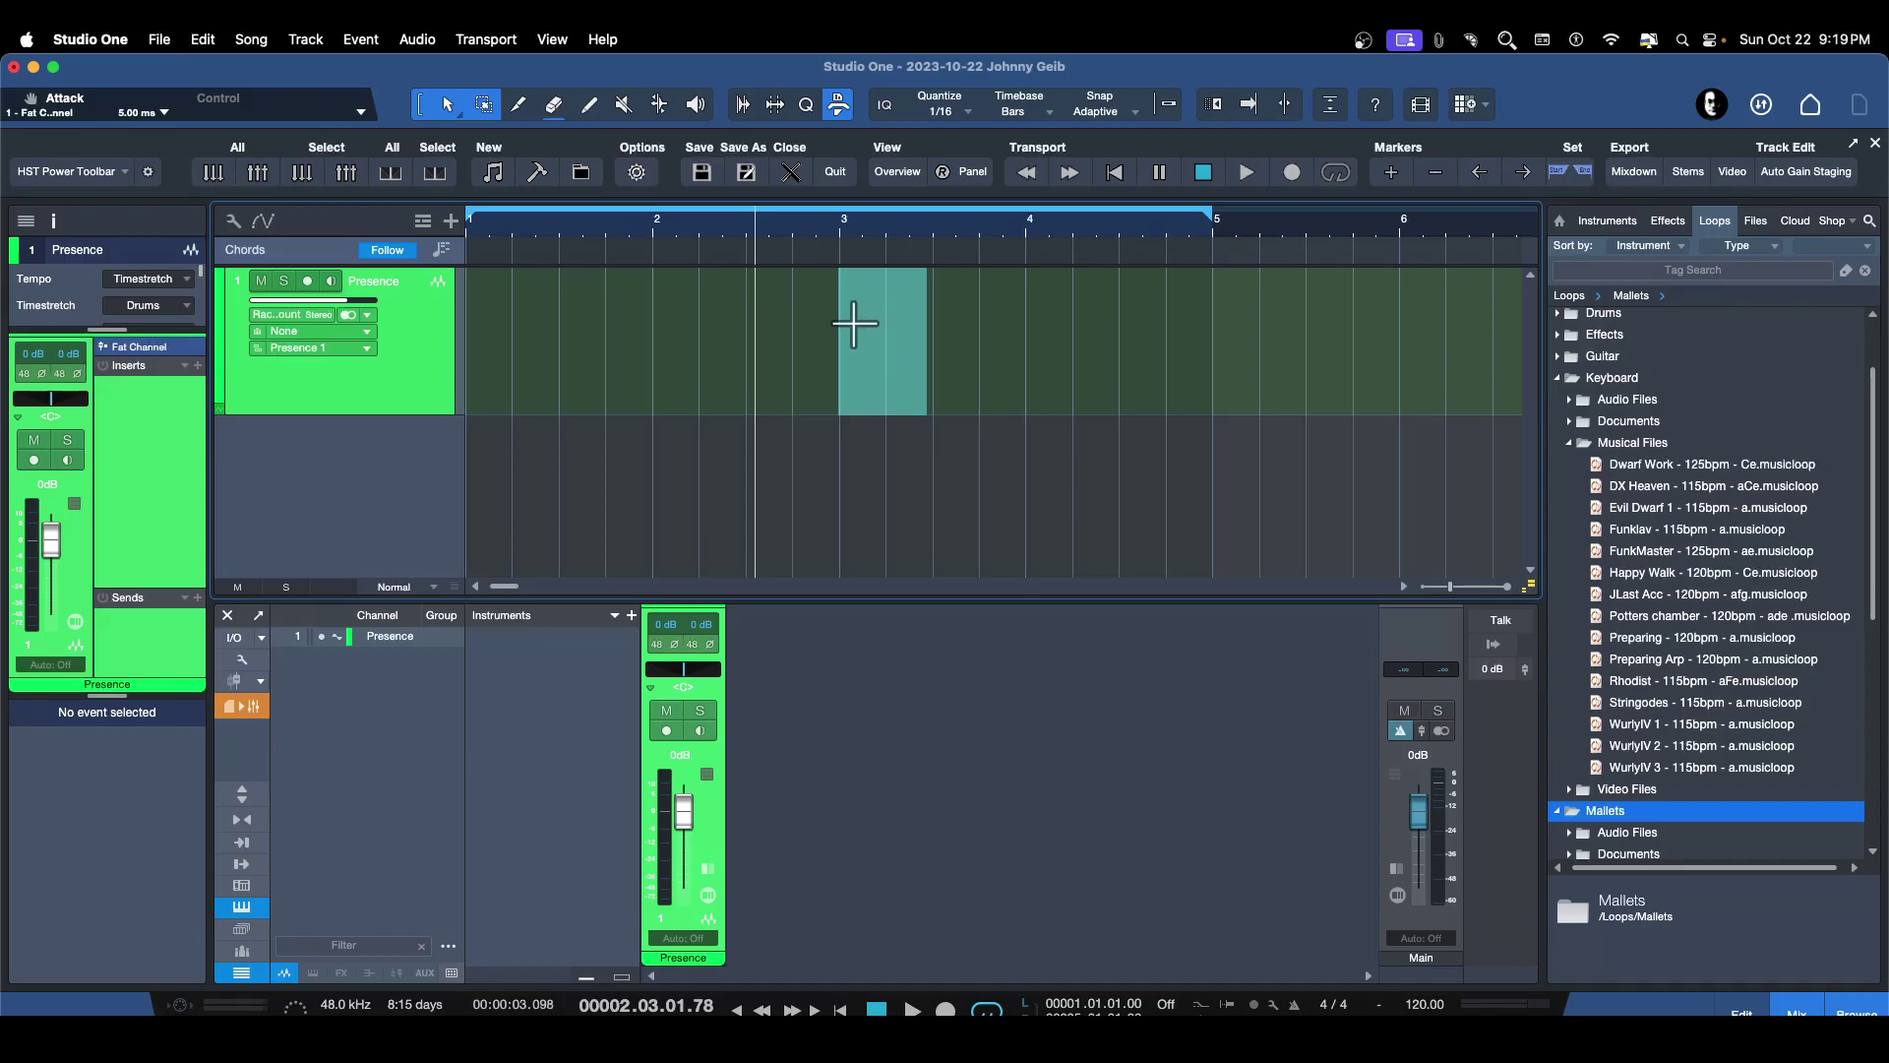
{"action": "key", "text": "super+z"}
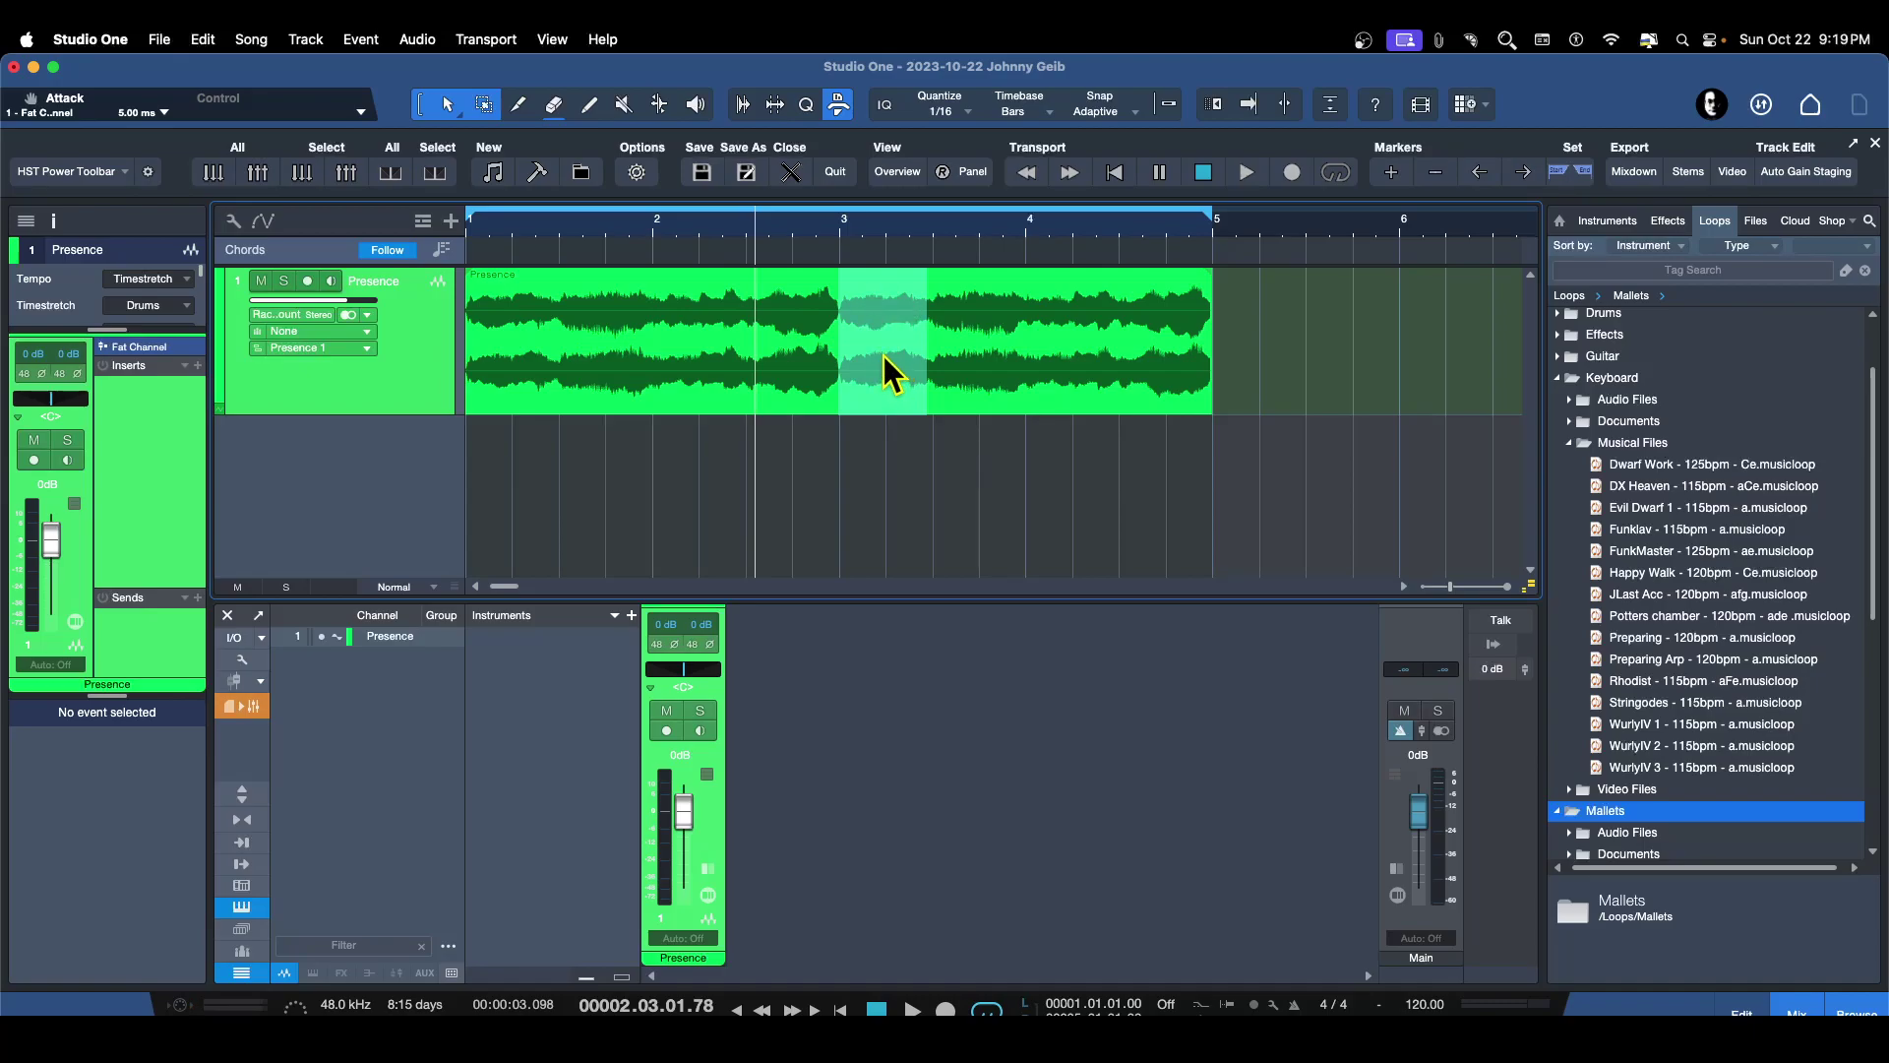
{"action": "key", "text": "Delete"}
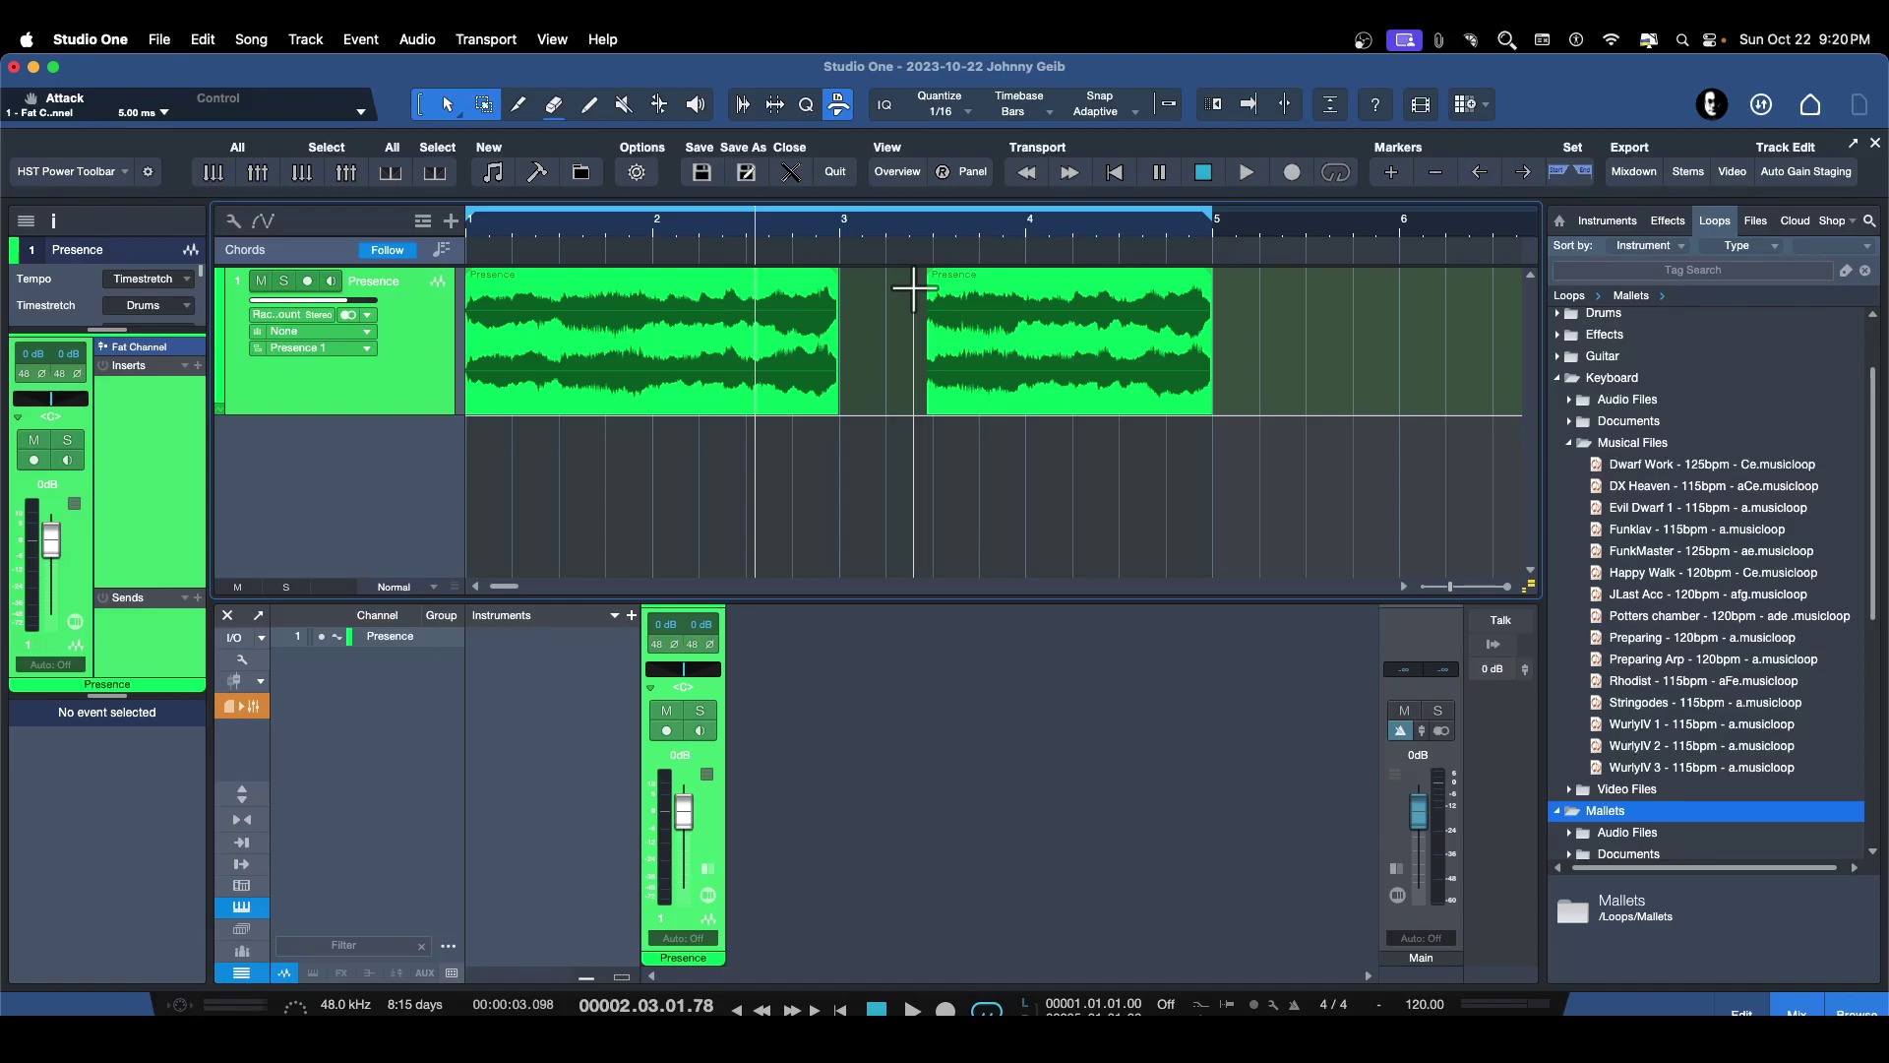
{"action": "left_click", "coordinate": [928, 262]}
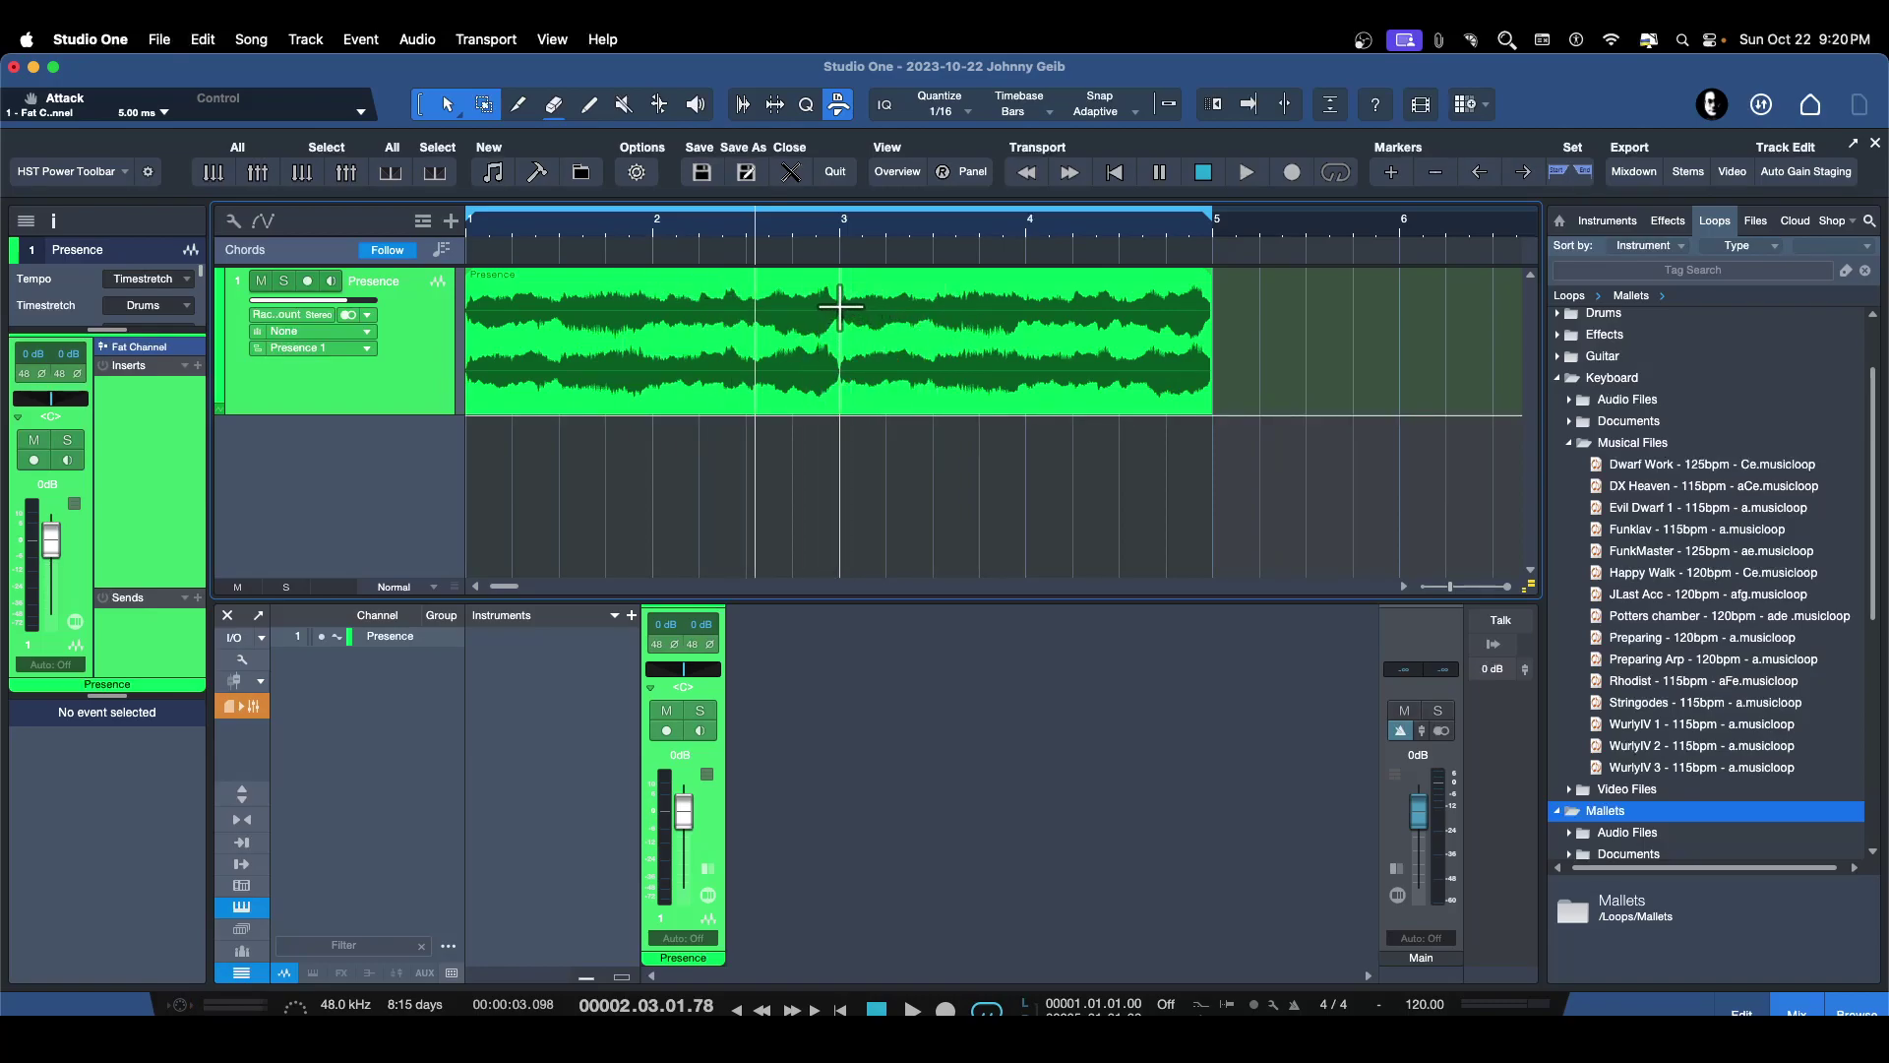
{"action": "left_click_drag", "start_coordinate": [839, 308], "coordinate": [933, 307]}
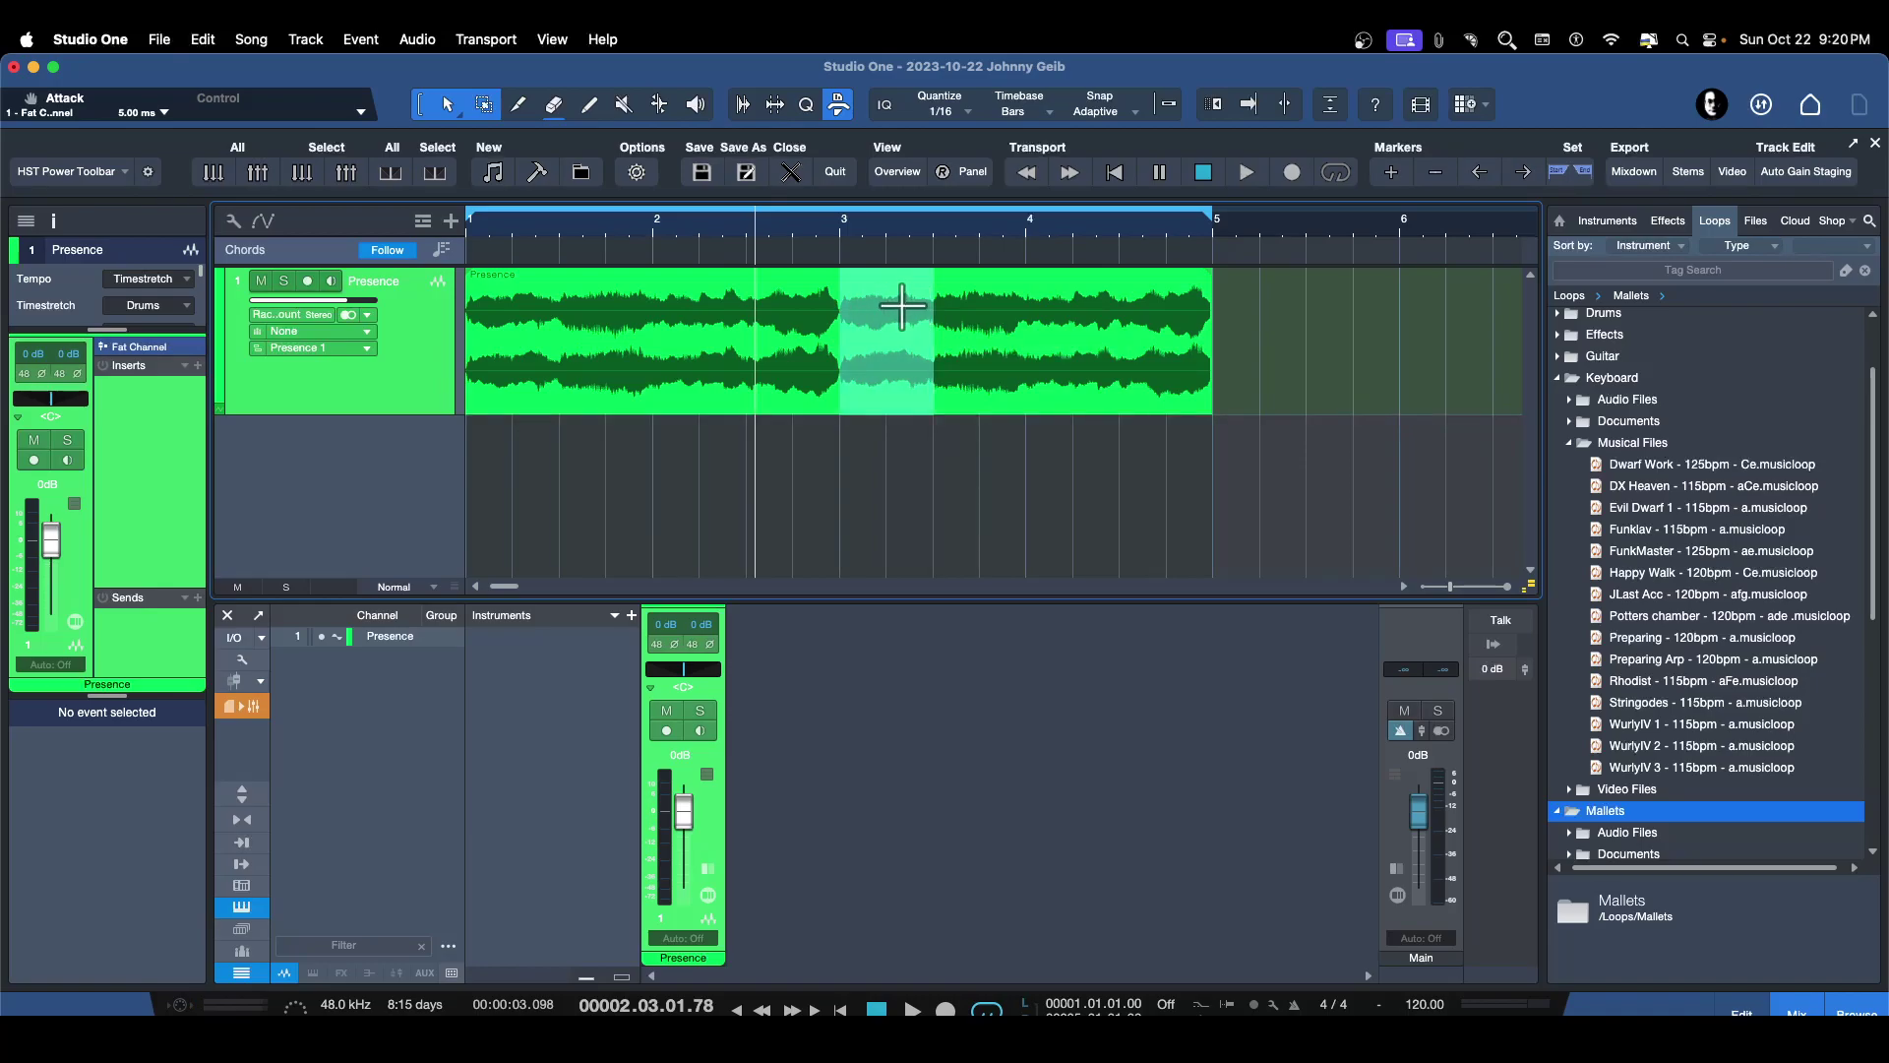
{"action": "key", "text": "4"}
{"action": "left_click", "coordinate": [902, 309]}
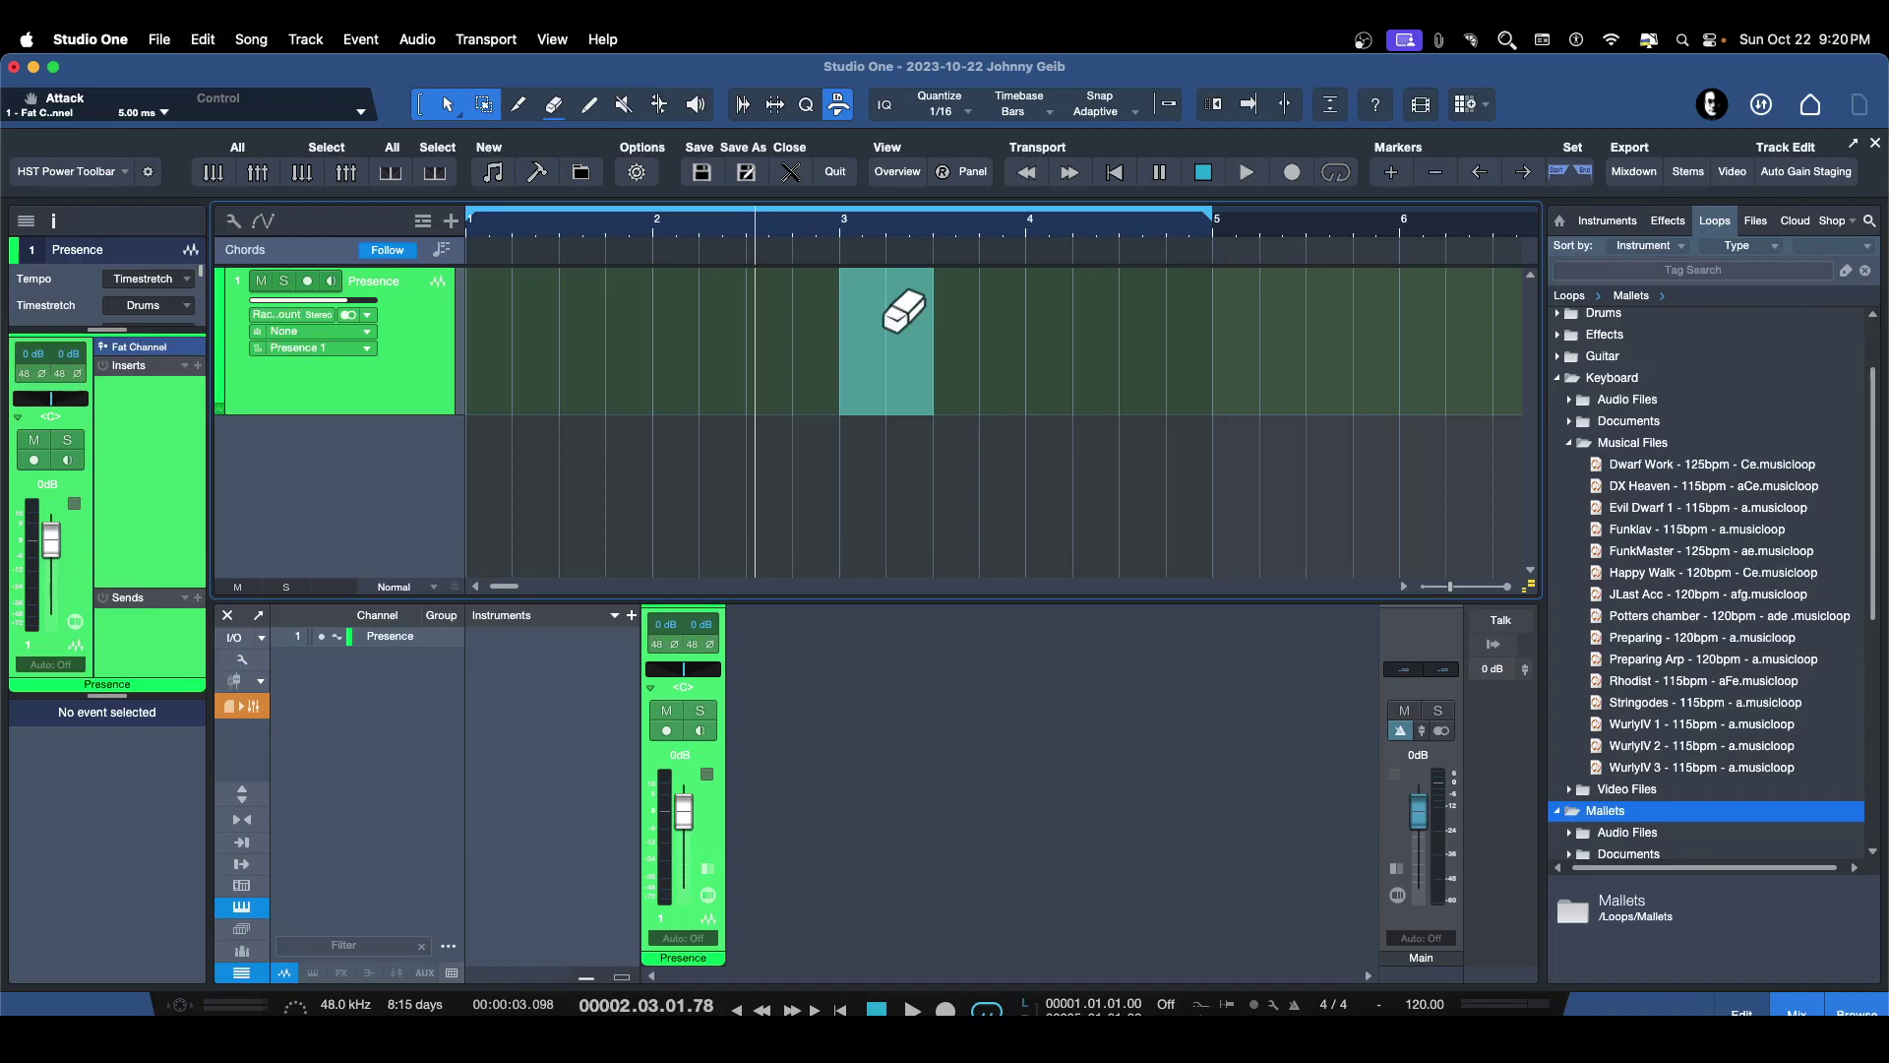
{"action": "key", "text": "super+z"}
{"action": "key", "text": "2"}
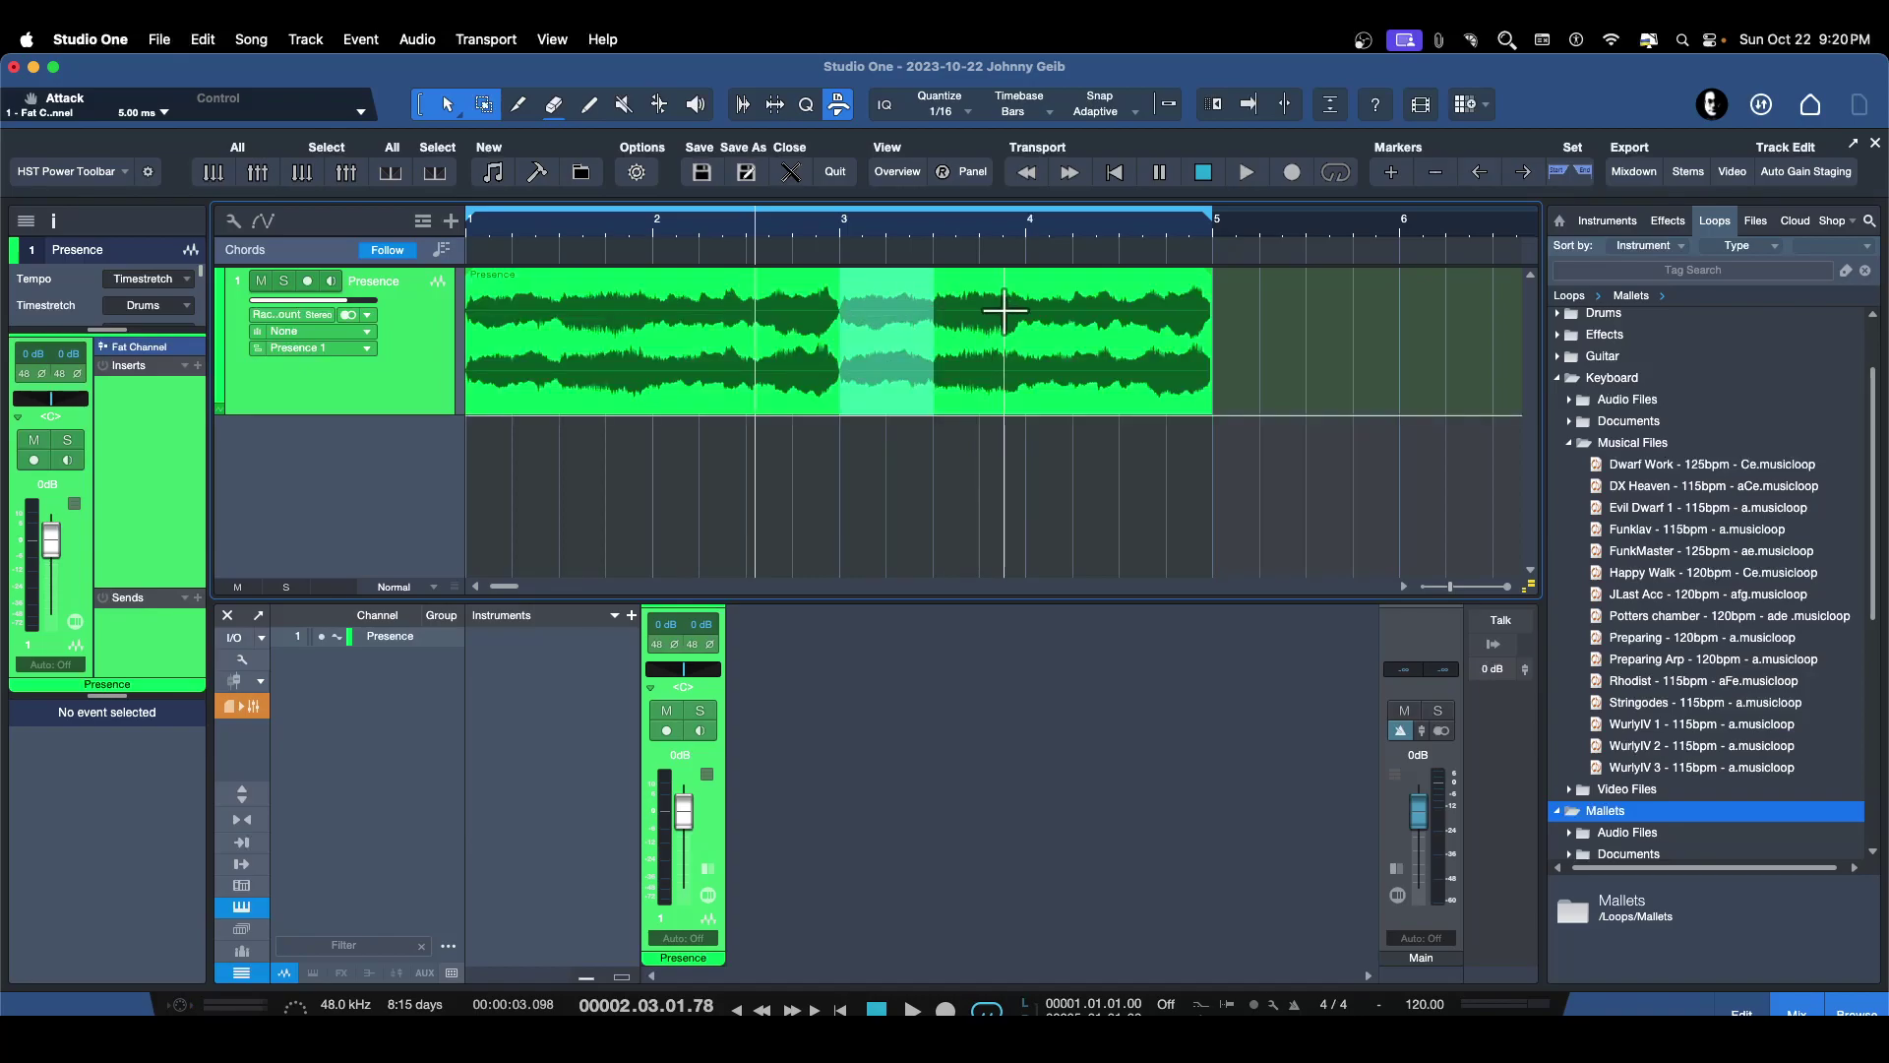
{"action": "left_click_drag", "start_coordinate": [591, 310], "coordinate": [663, 313]}
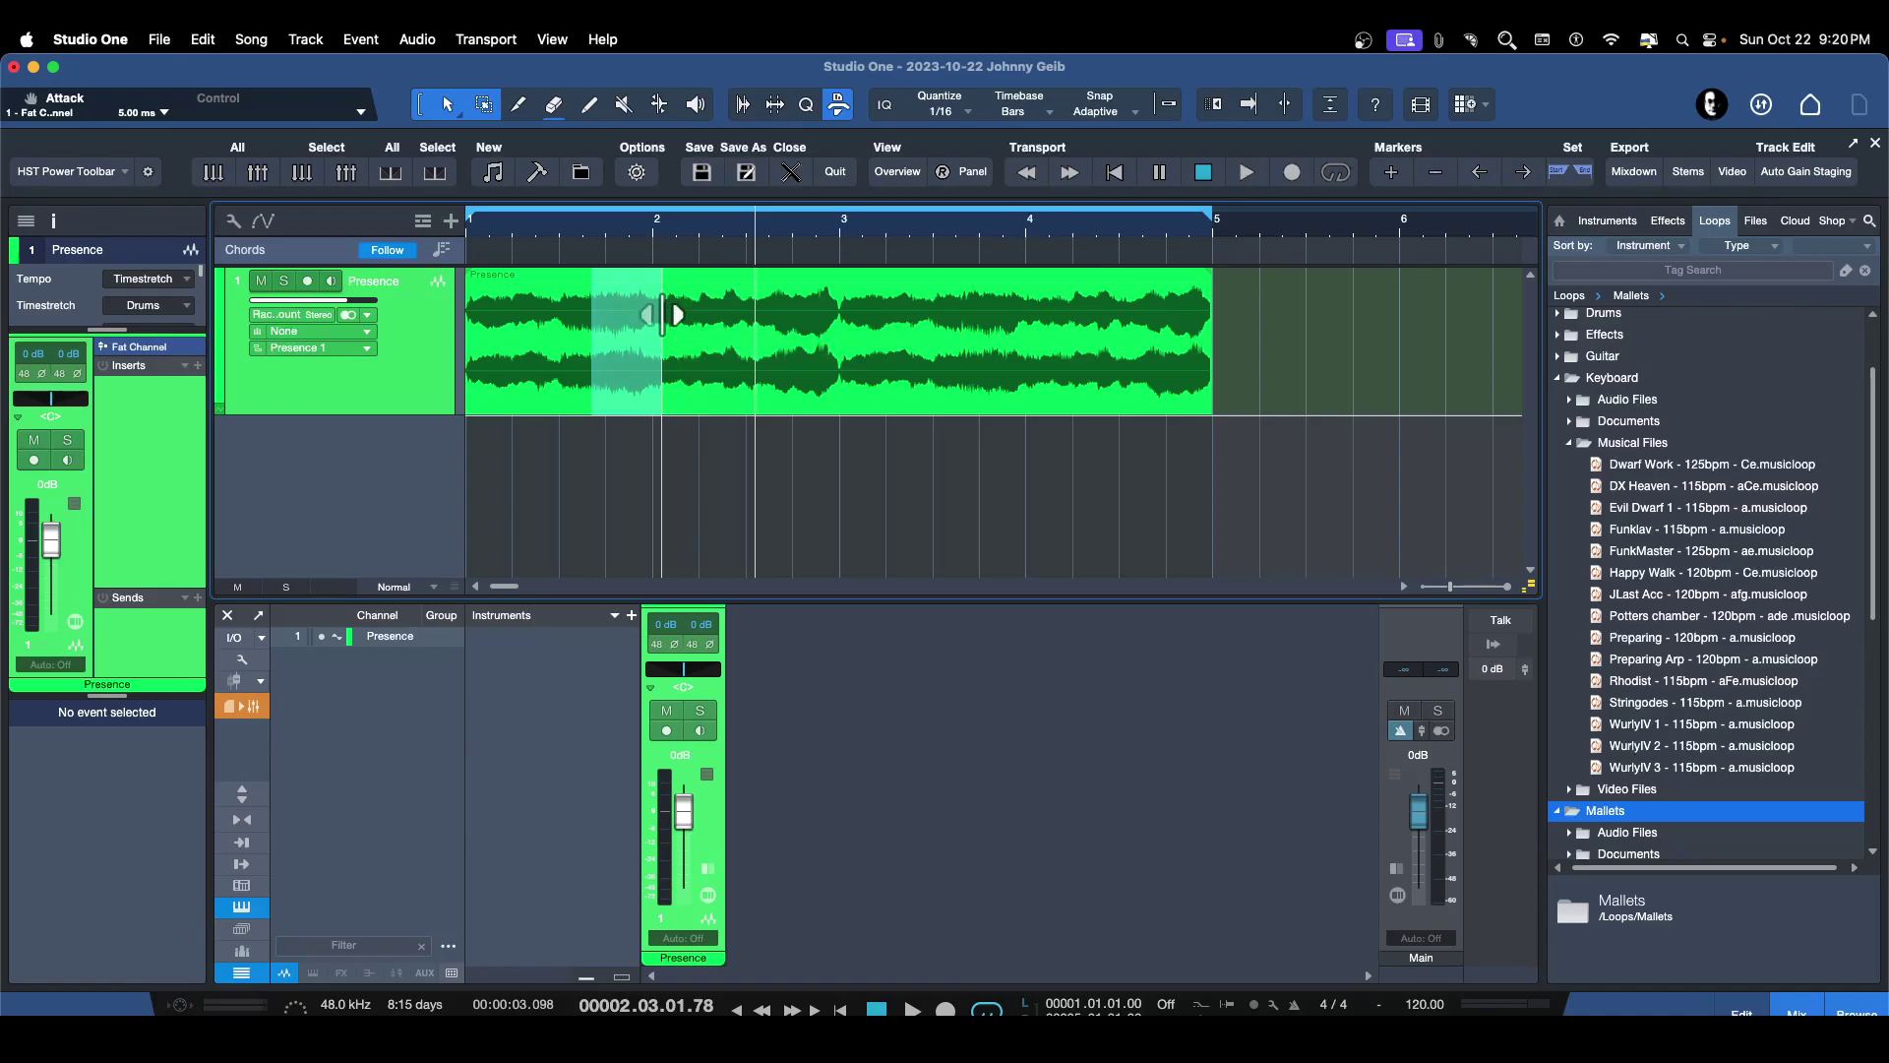
{"action": "key", "text": "Delete"}
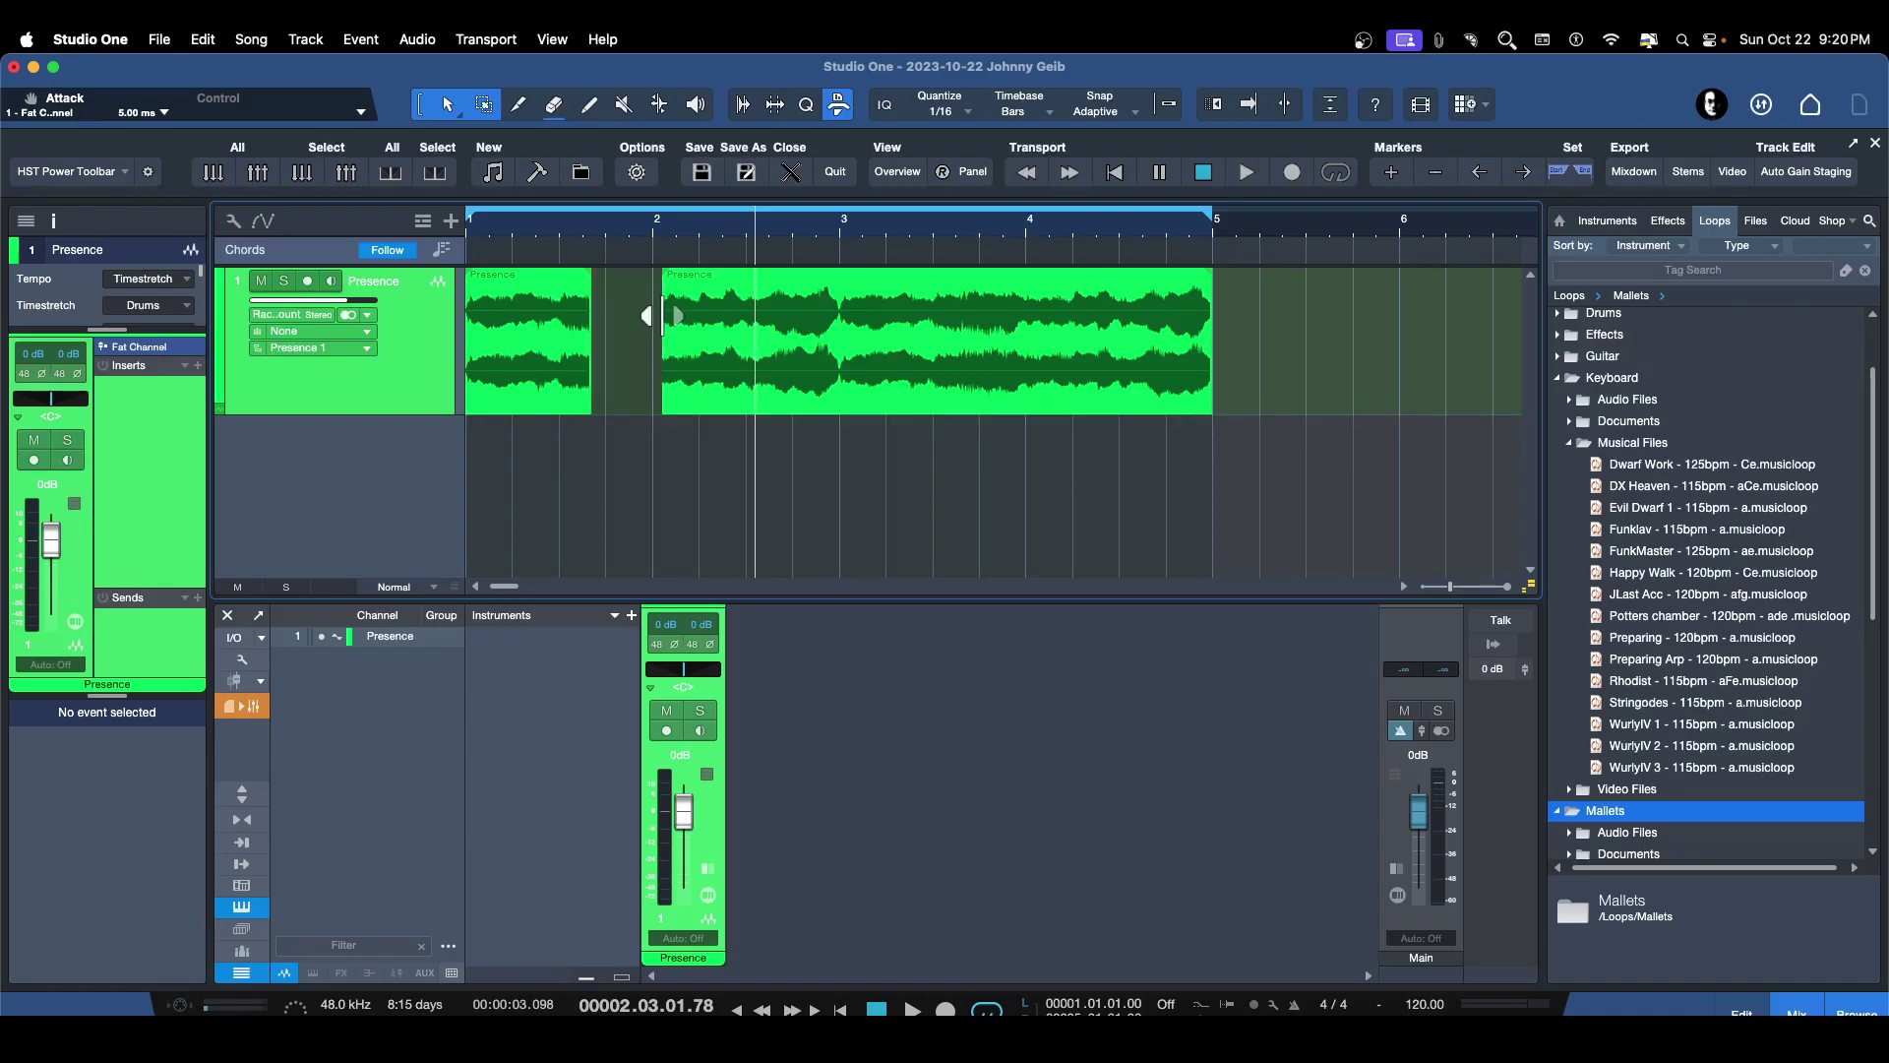
{"action": "key", "text": "super+z"}
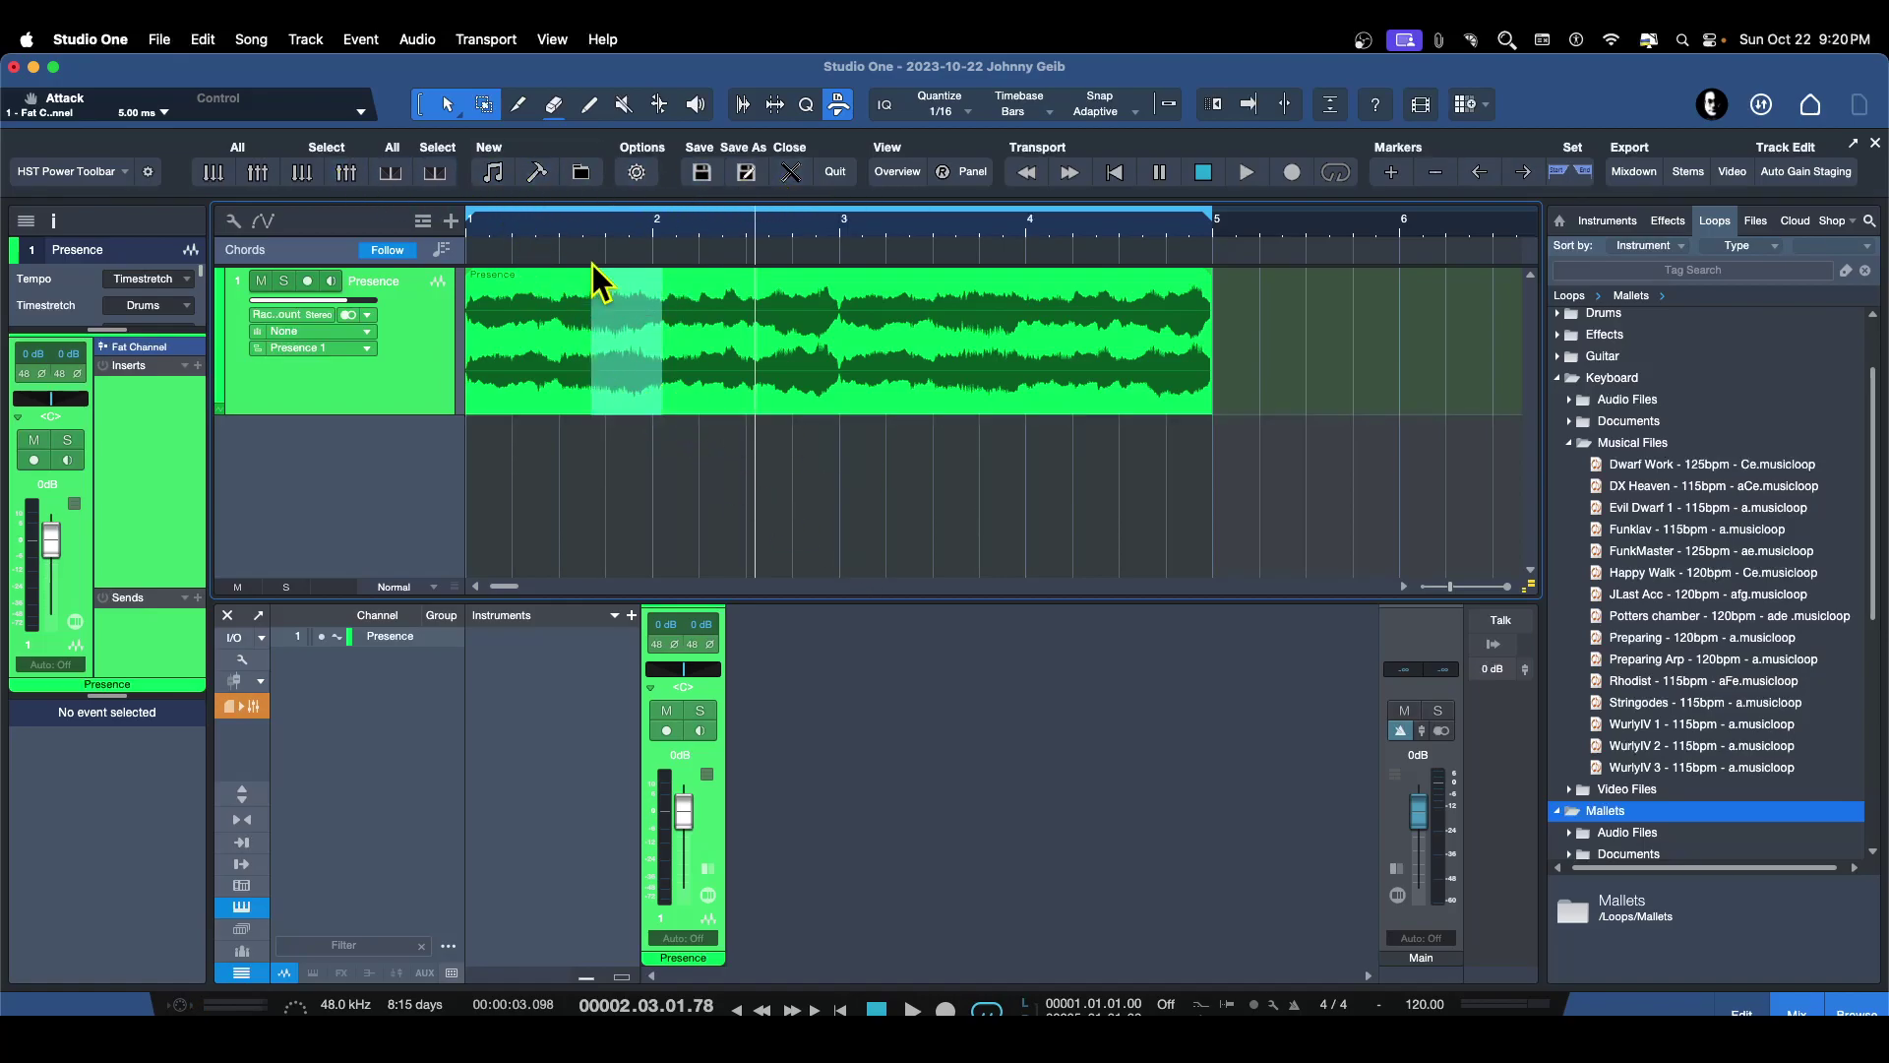
Make Split Tool the Arrow's alternative and drag a range across the Presence audio to cut gaps
{"action": "left_click", "coordinate": [464, 116]}
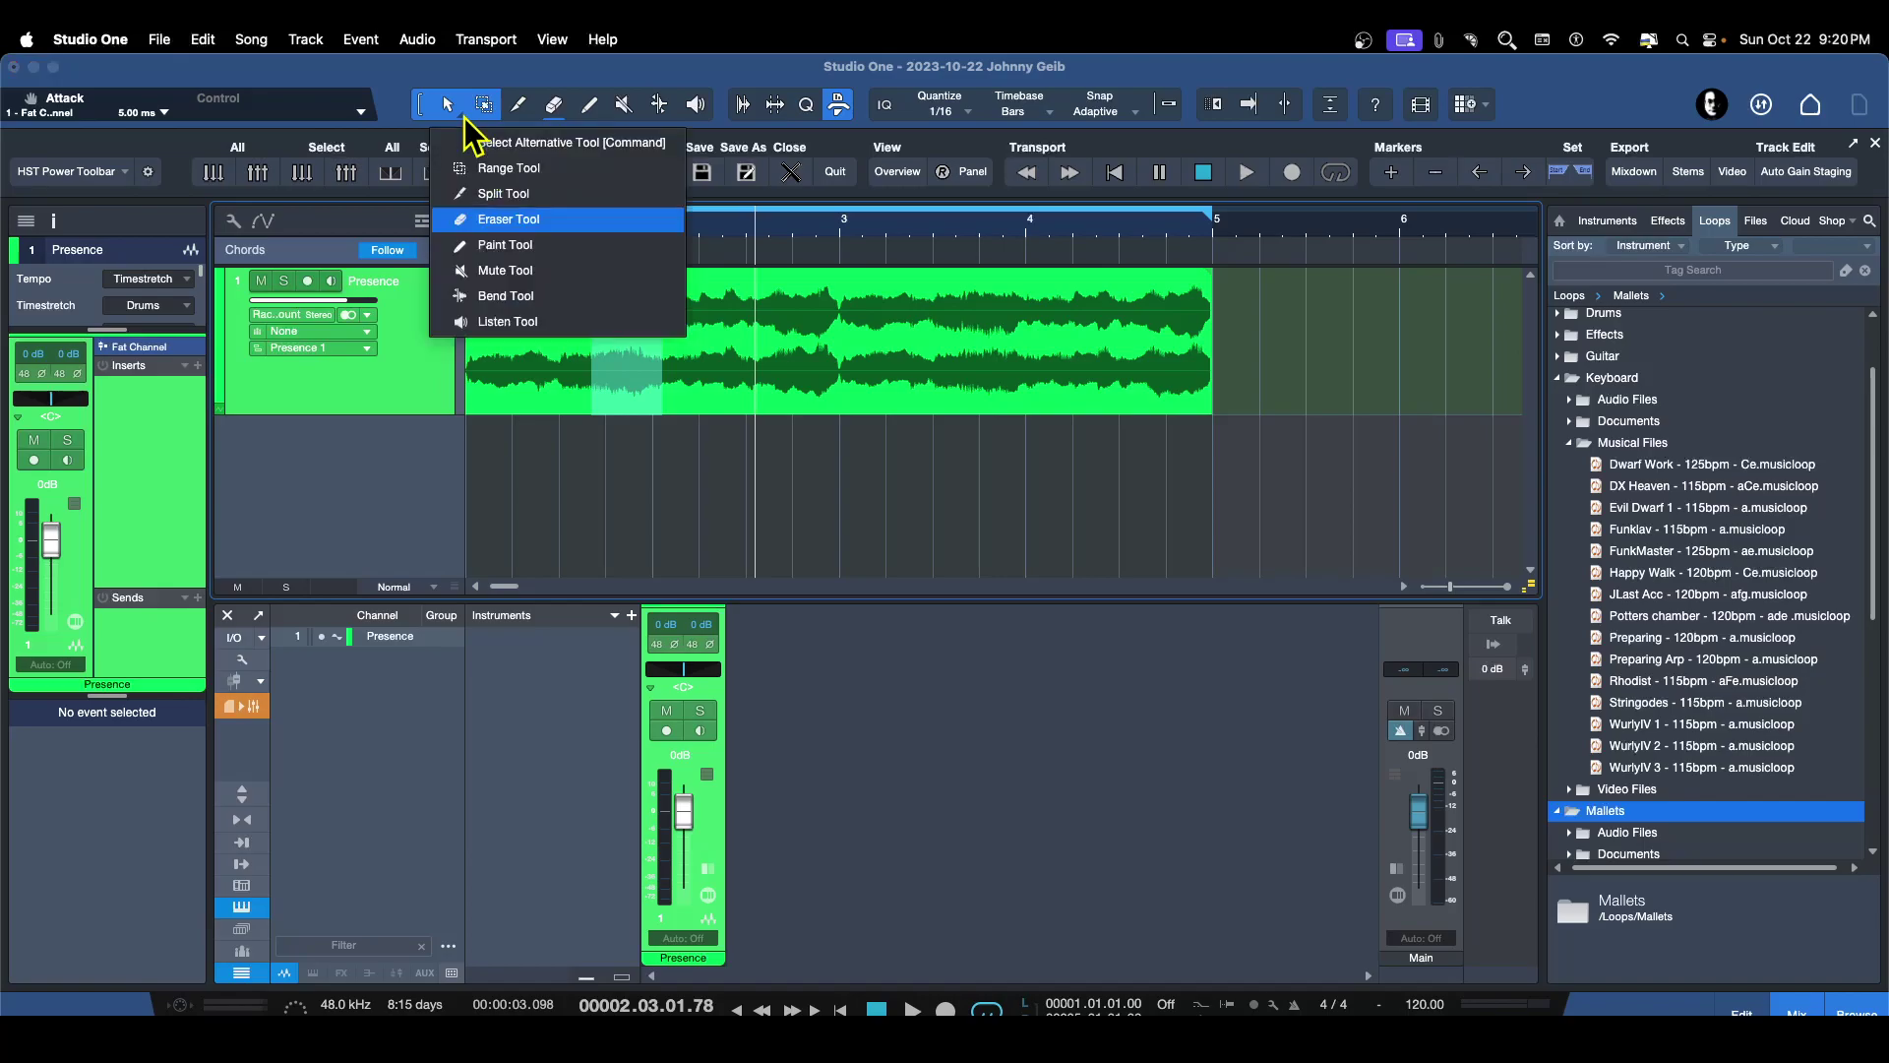
{"action": "left_click", "coordinate": [494, 193]}
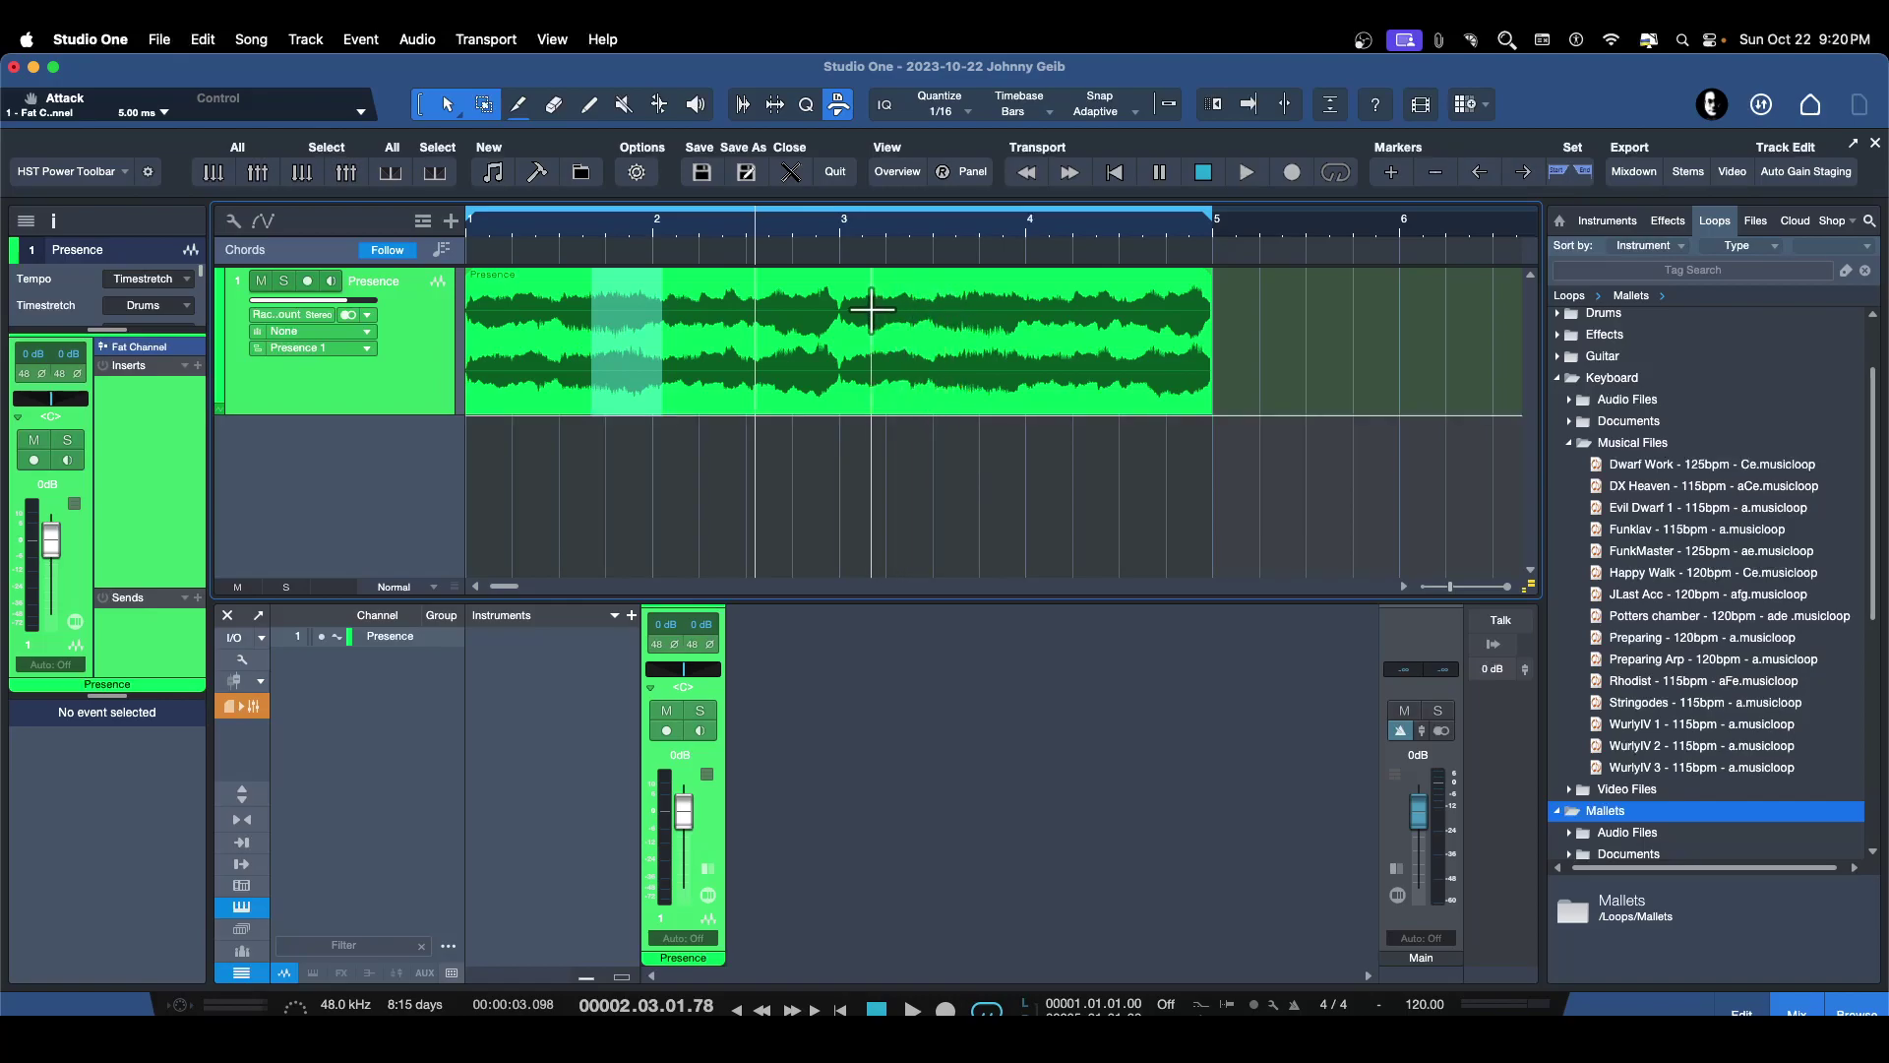
{"action": "left_click_drag", "start_coordinate": [864, 308], "coordinate": [1329, 370]}
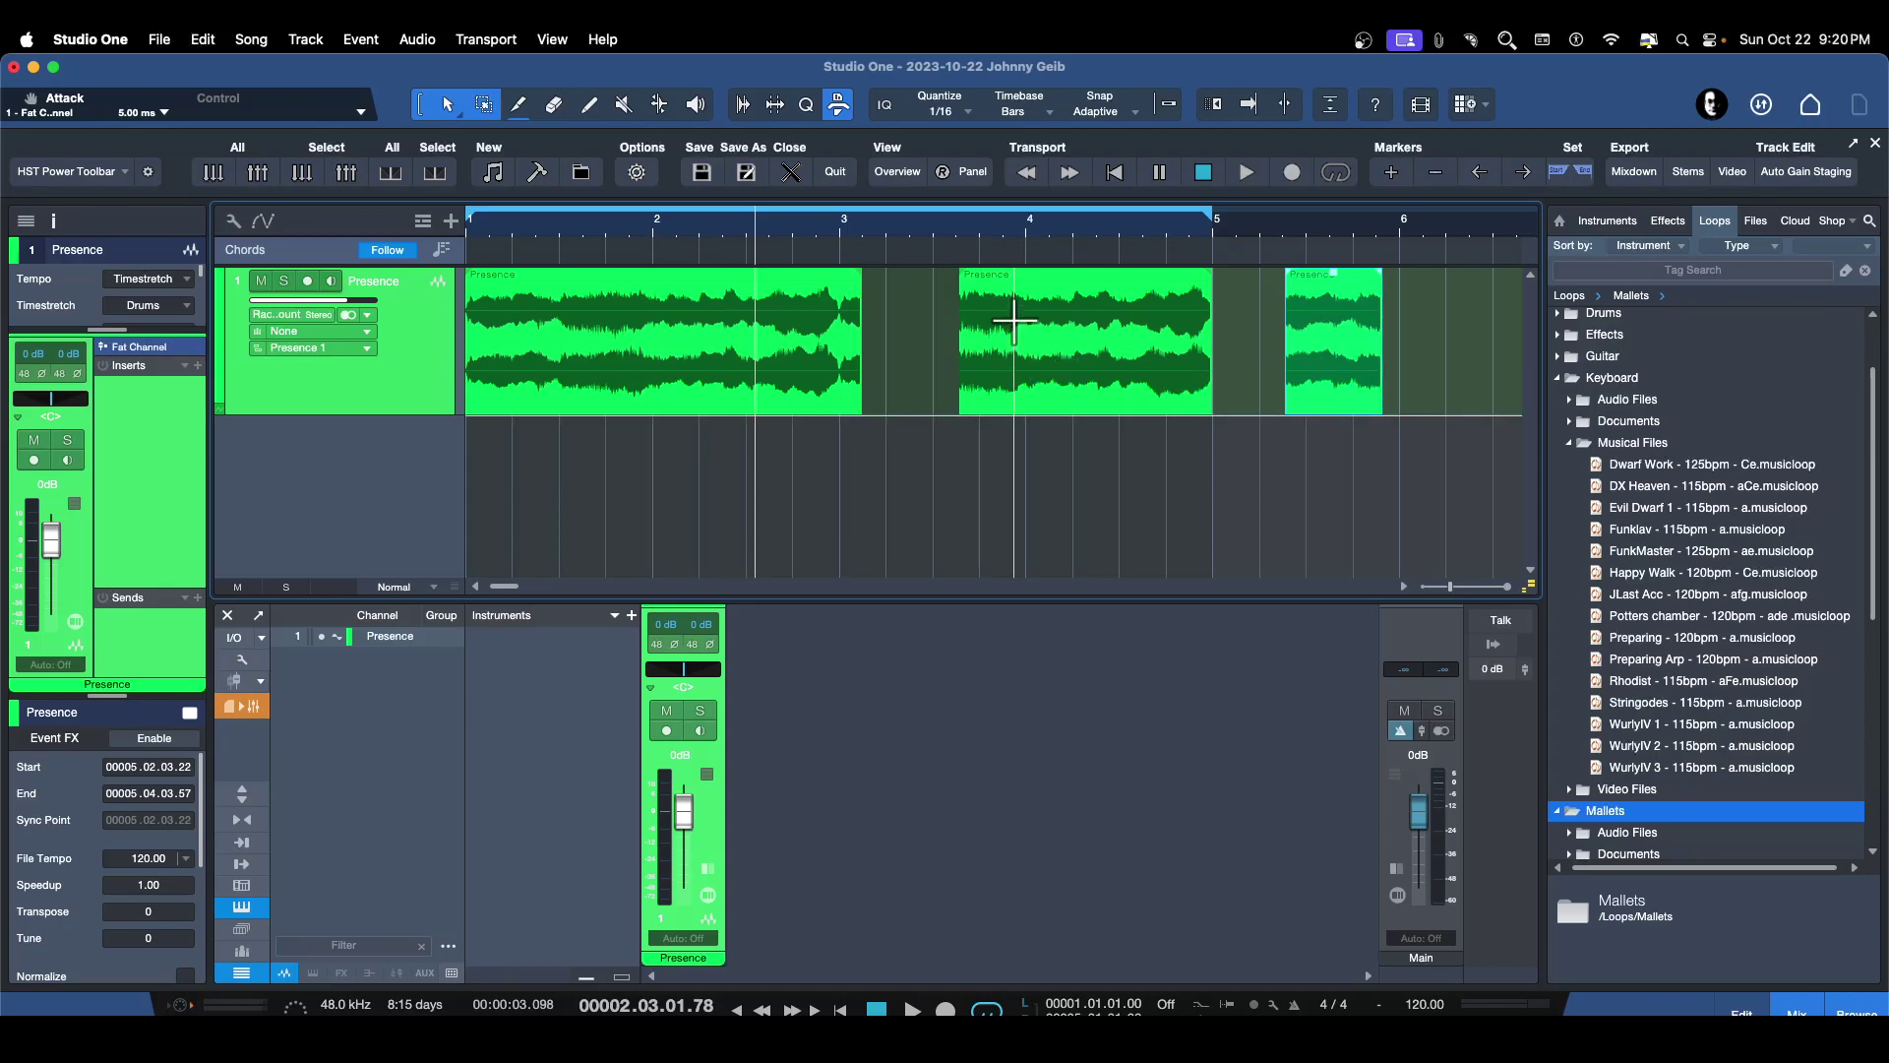
Split the middle piece at four points near bar 4 and the first piece at three points
{"action": "left_click", "coordinate": [1043, 305]}
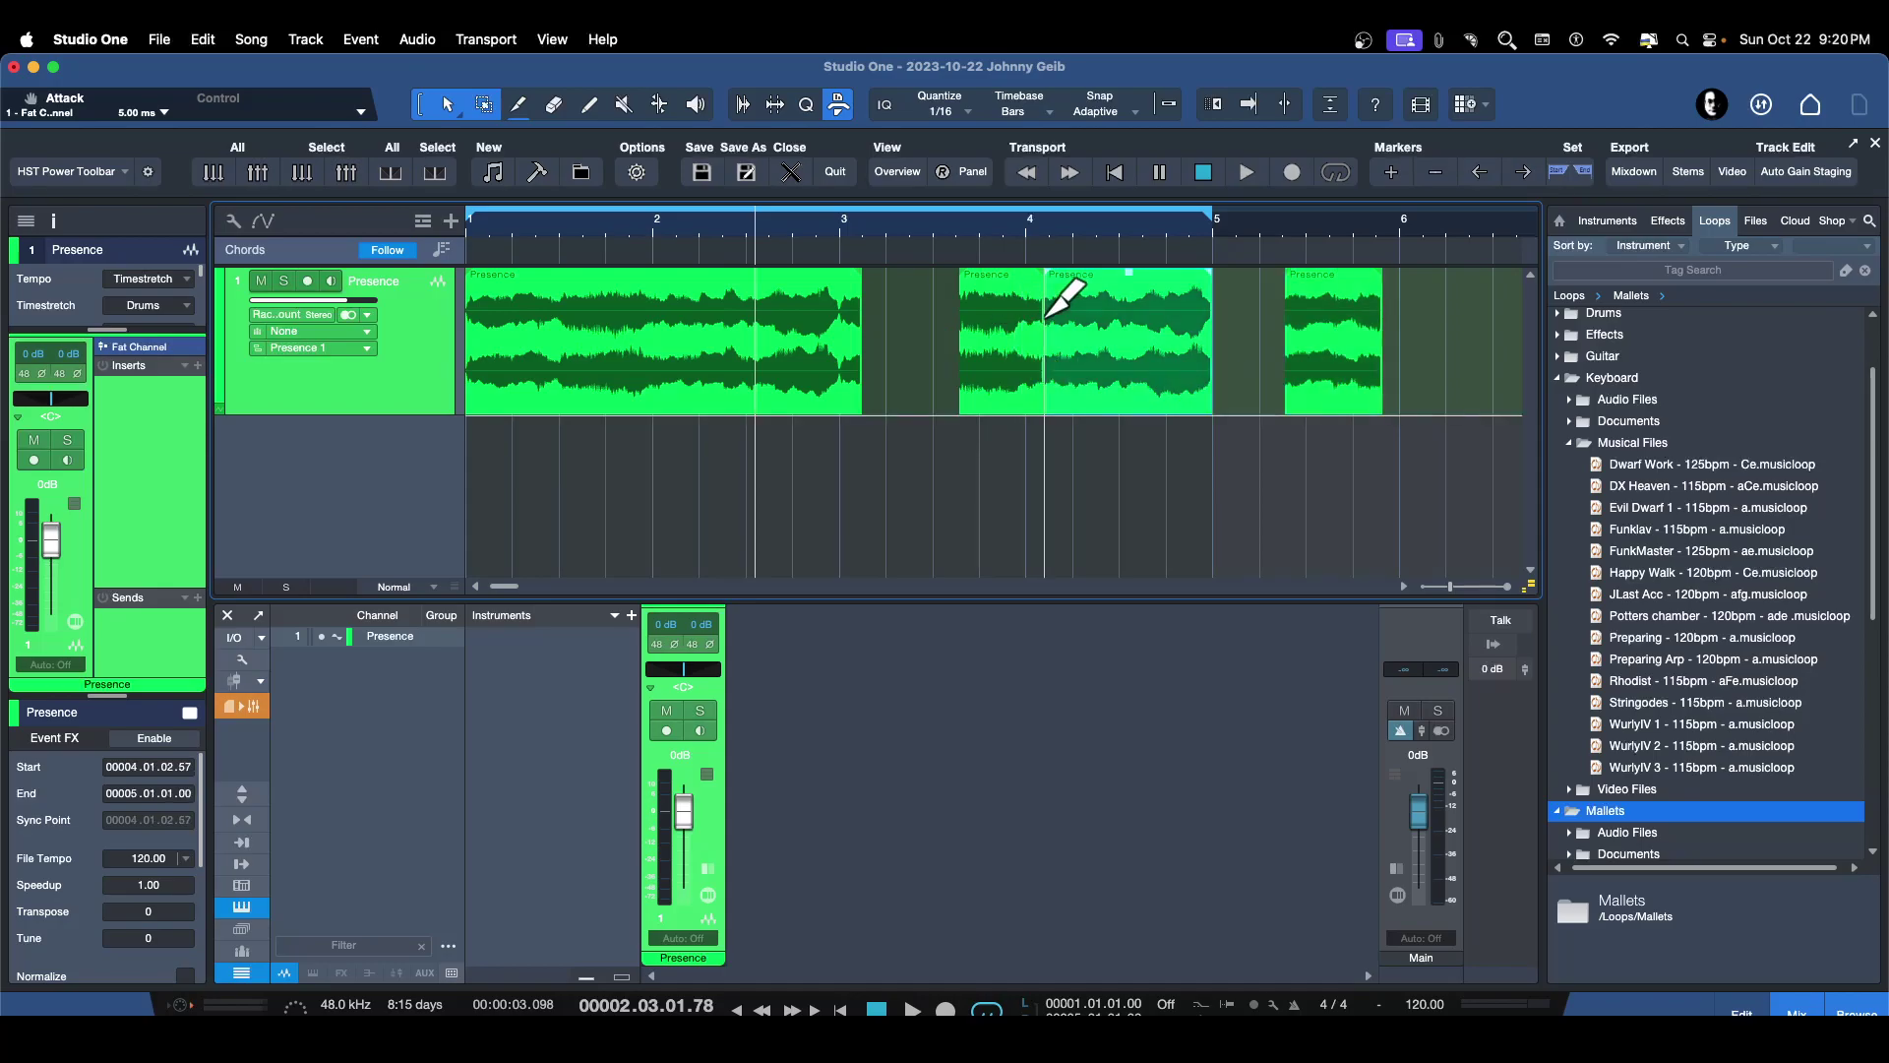
{"action": "left_click", "coordinate": [1085, 319]}
{"action": "left_click", "coordinate": [1132, 319]}
{"action": "left_click", "coordinate": [1169, 319]}
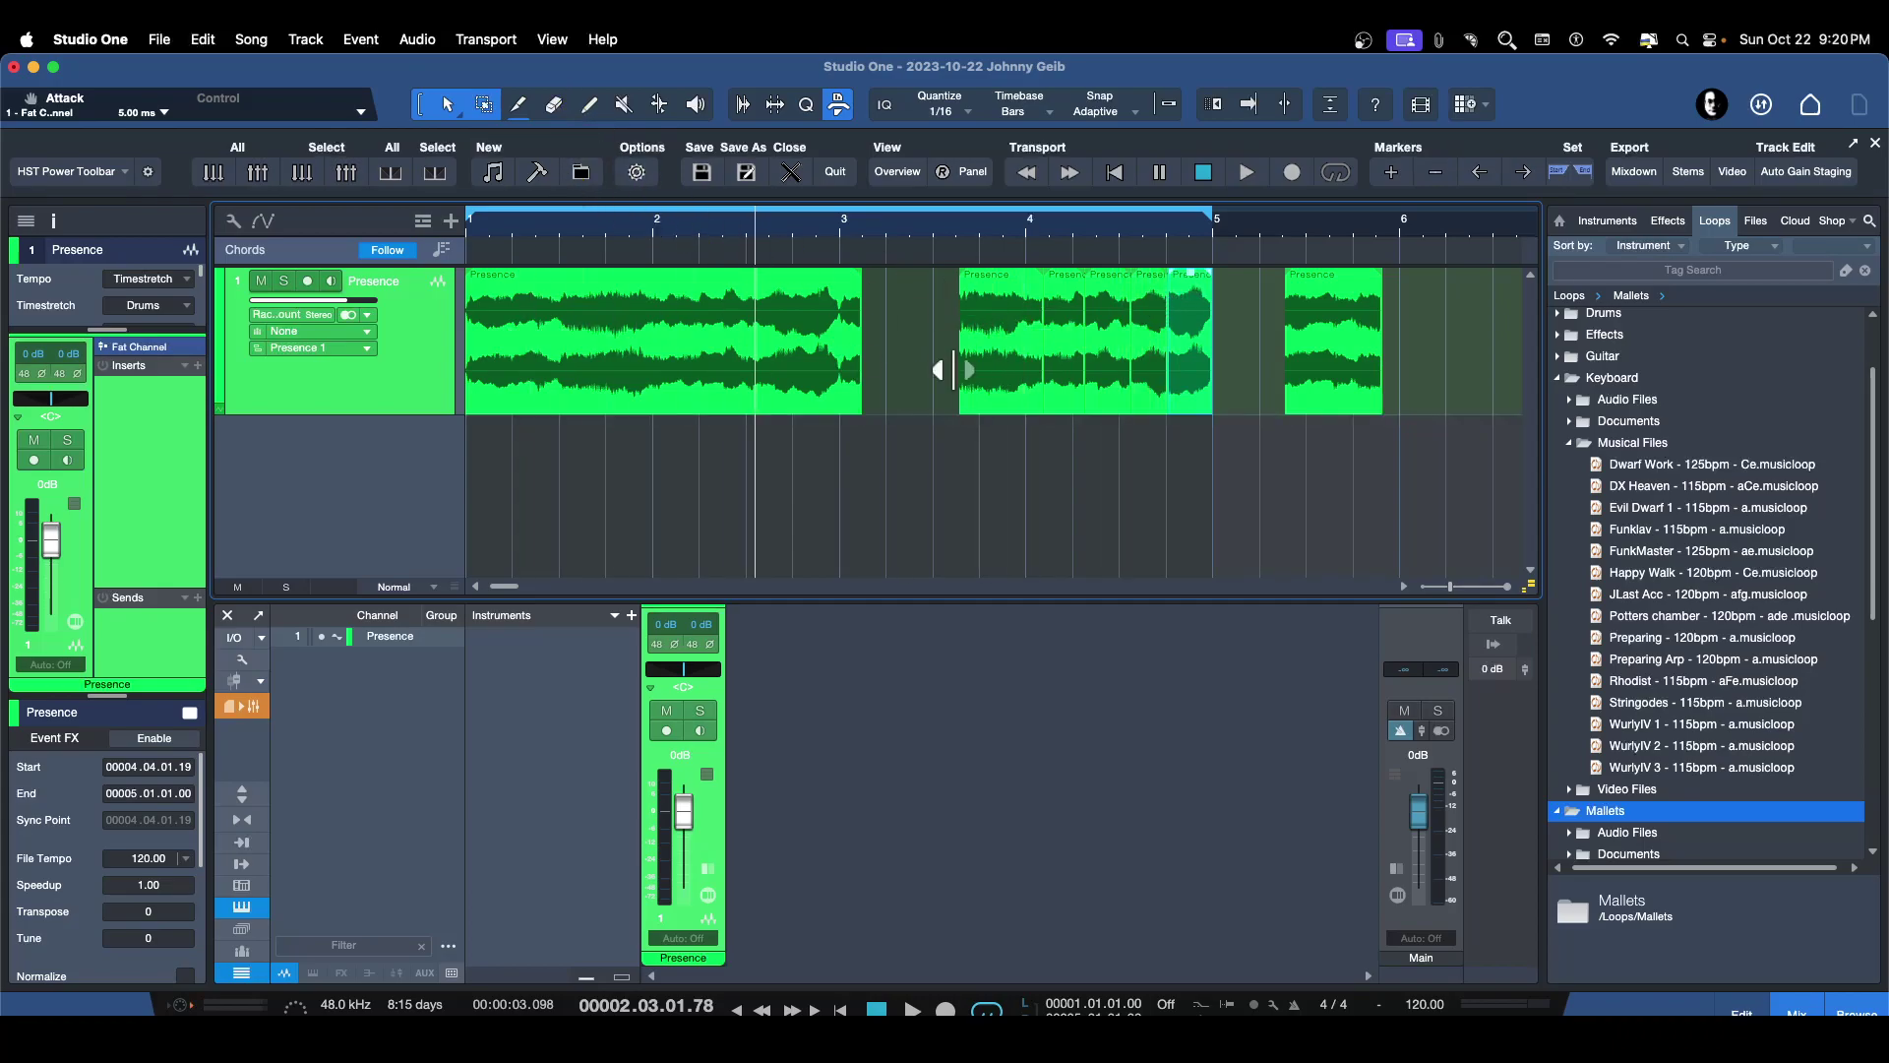
{"action": "left_click", "coordinate": [563, 303]}
{"action": "left_click", "coordinate": [596, 295]}
{"action": "left_click", "coordinate": [630, 296]}
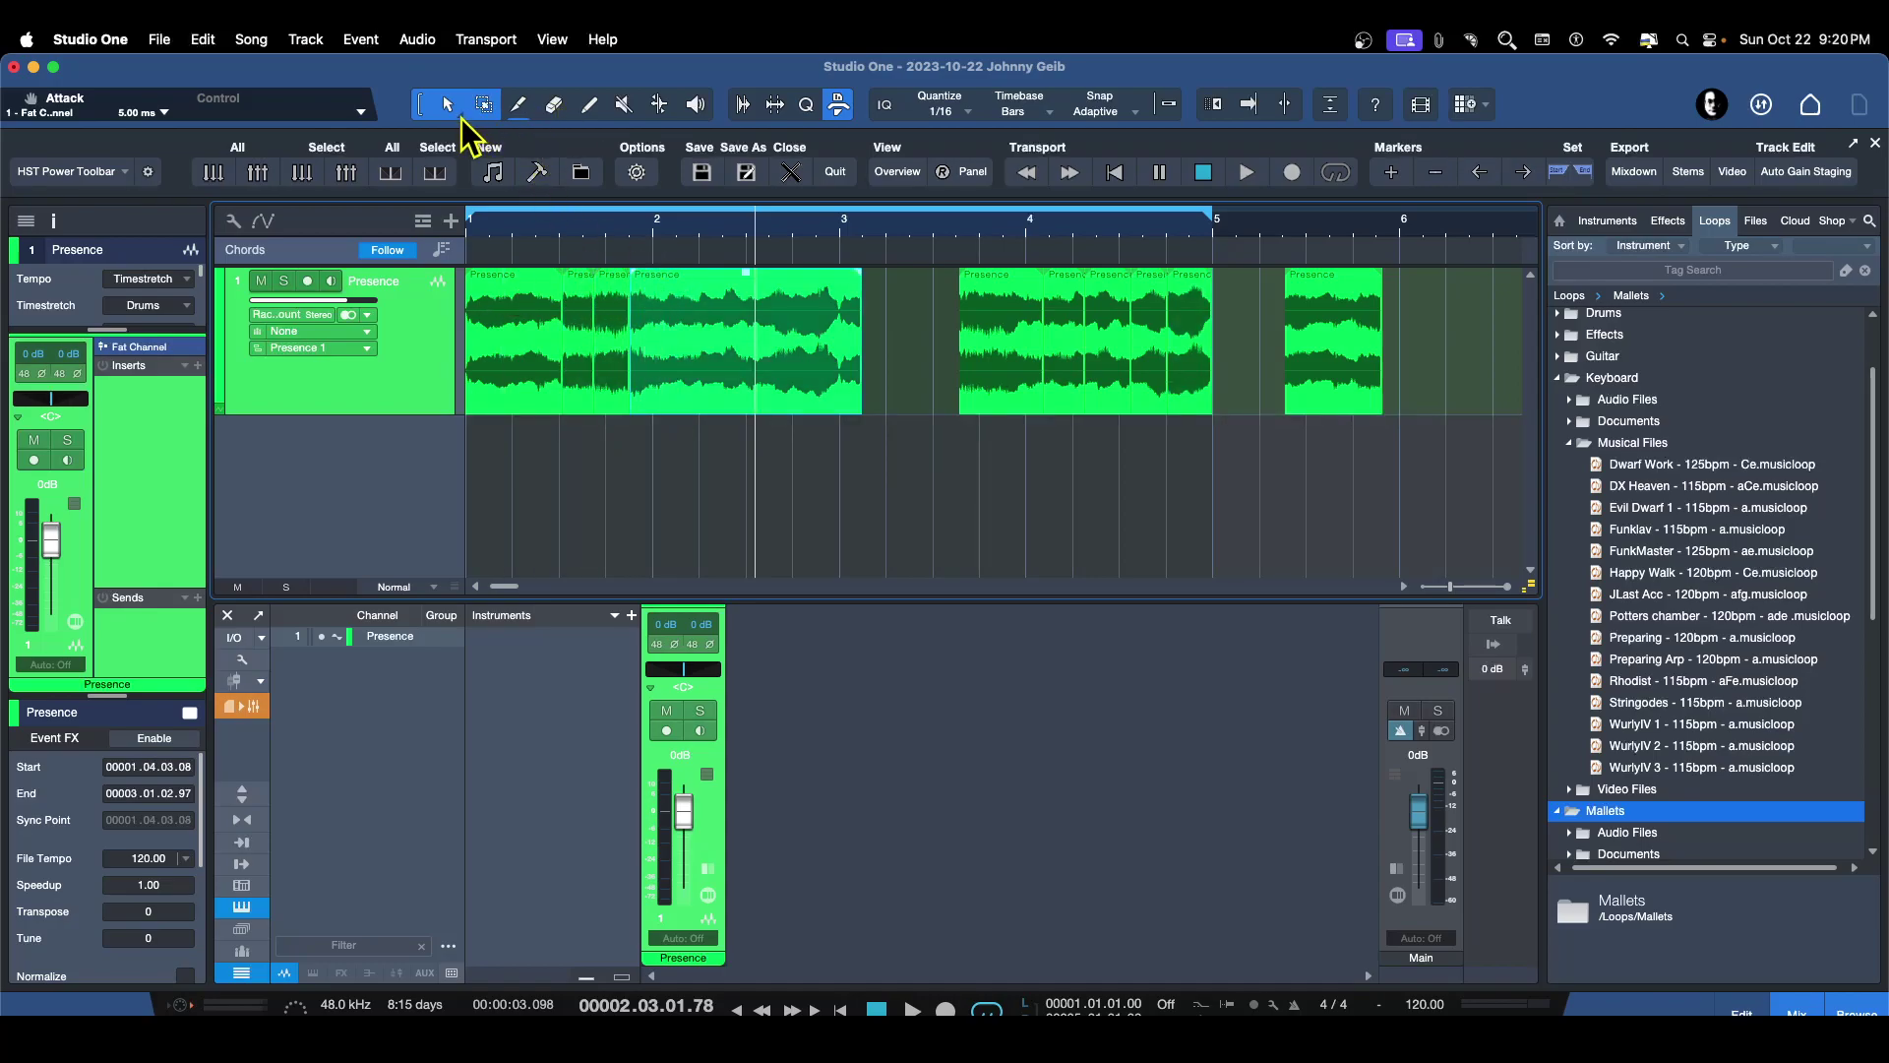
Set Listen Tool as the Arrow's alternative and undo the splits back to one event
{"action": "left_click", "coordinate": [462, 117]}
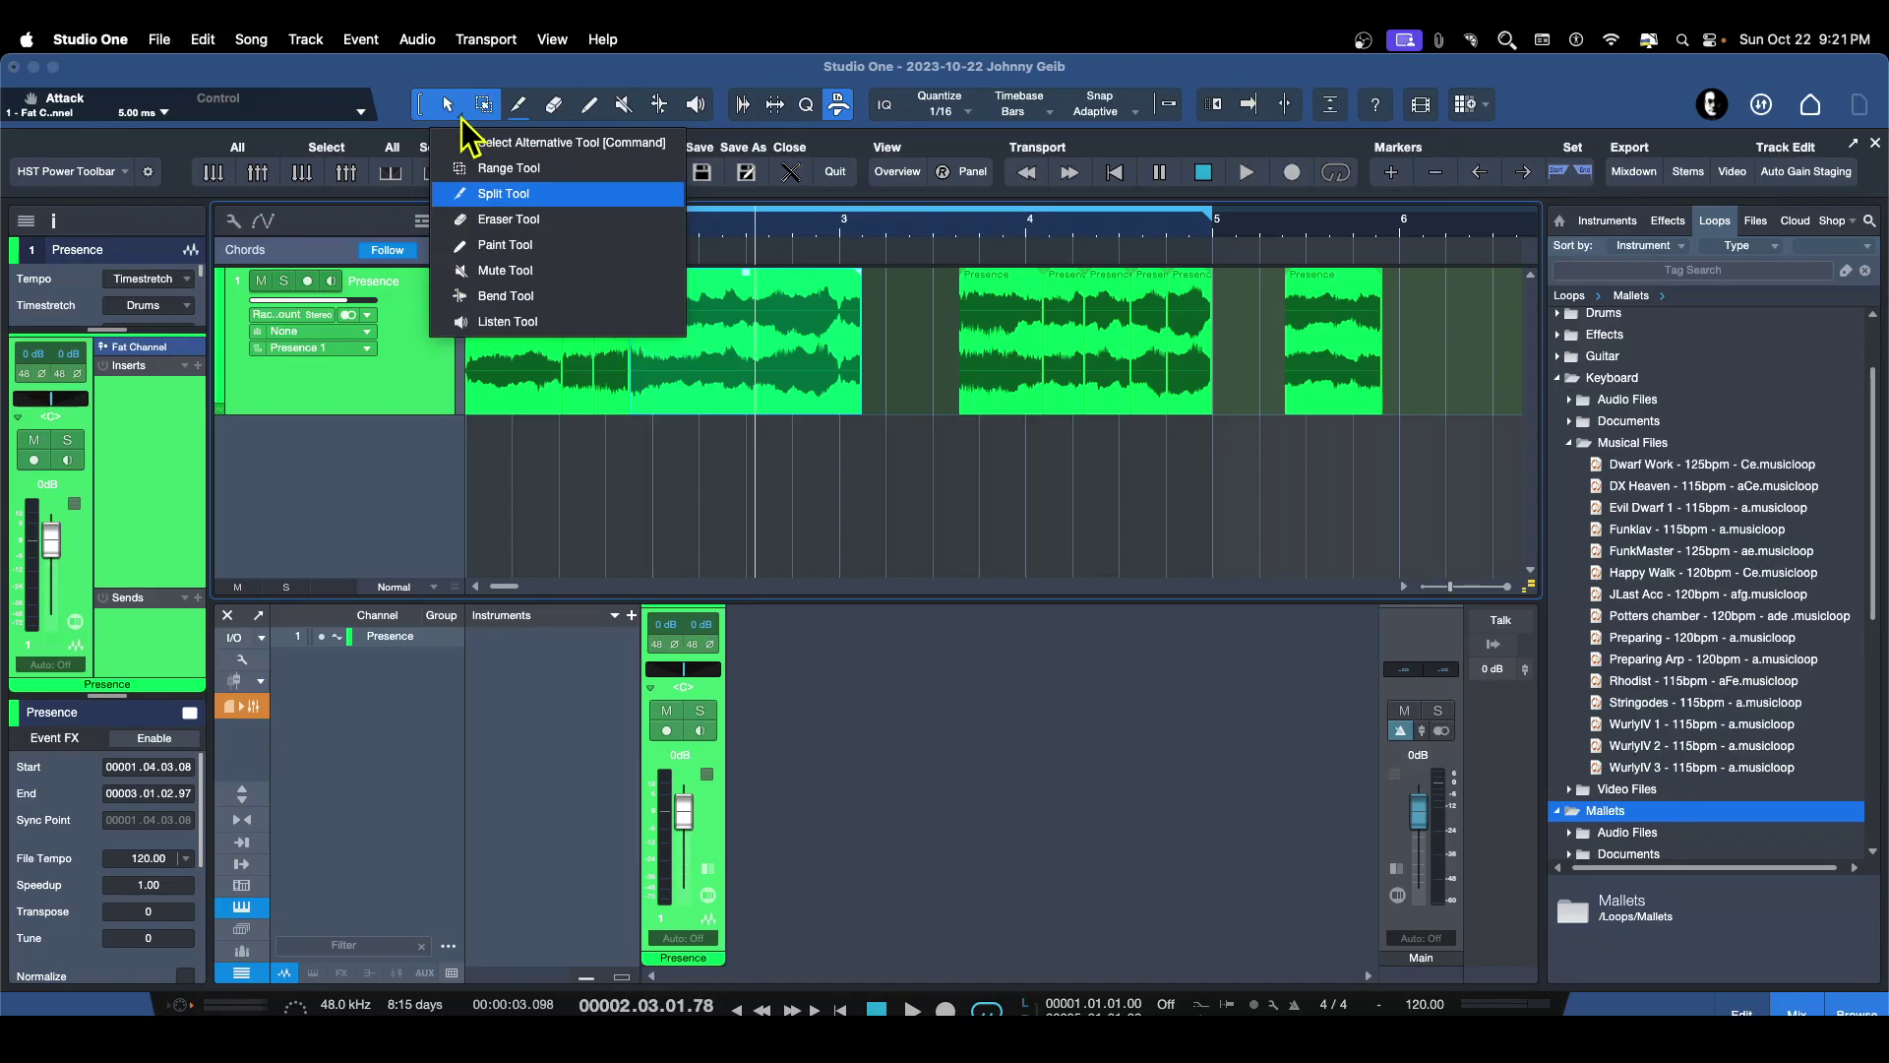
{"action": "left_click", "coordinate": [493, 321]}
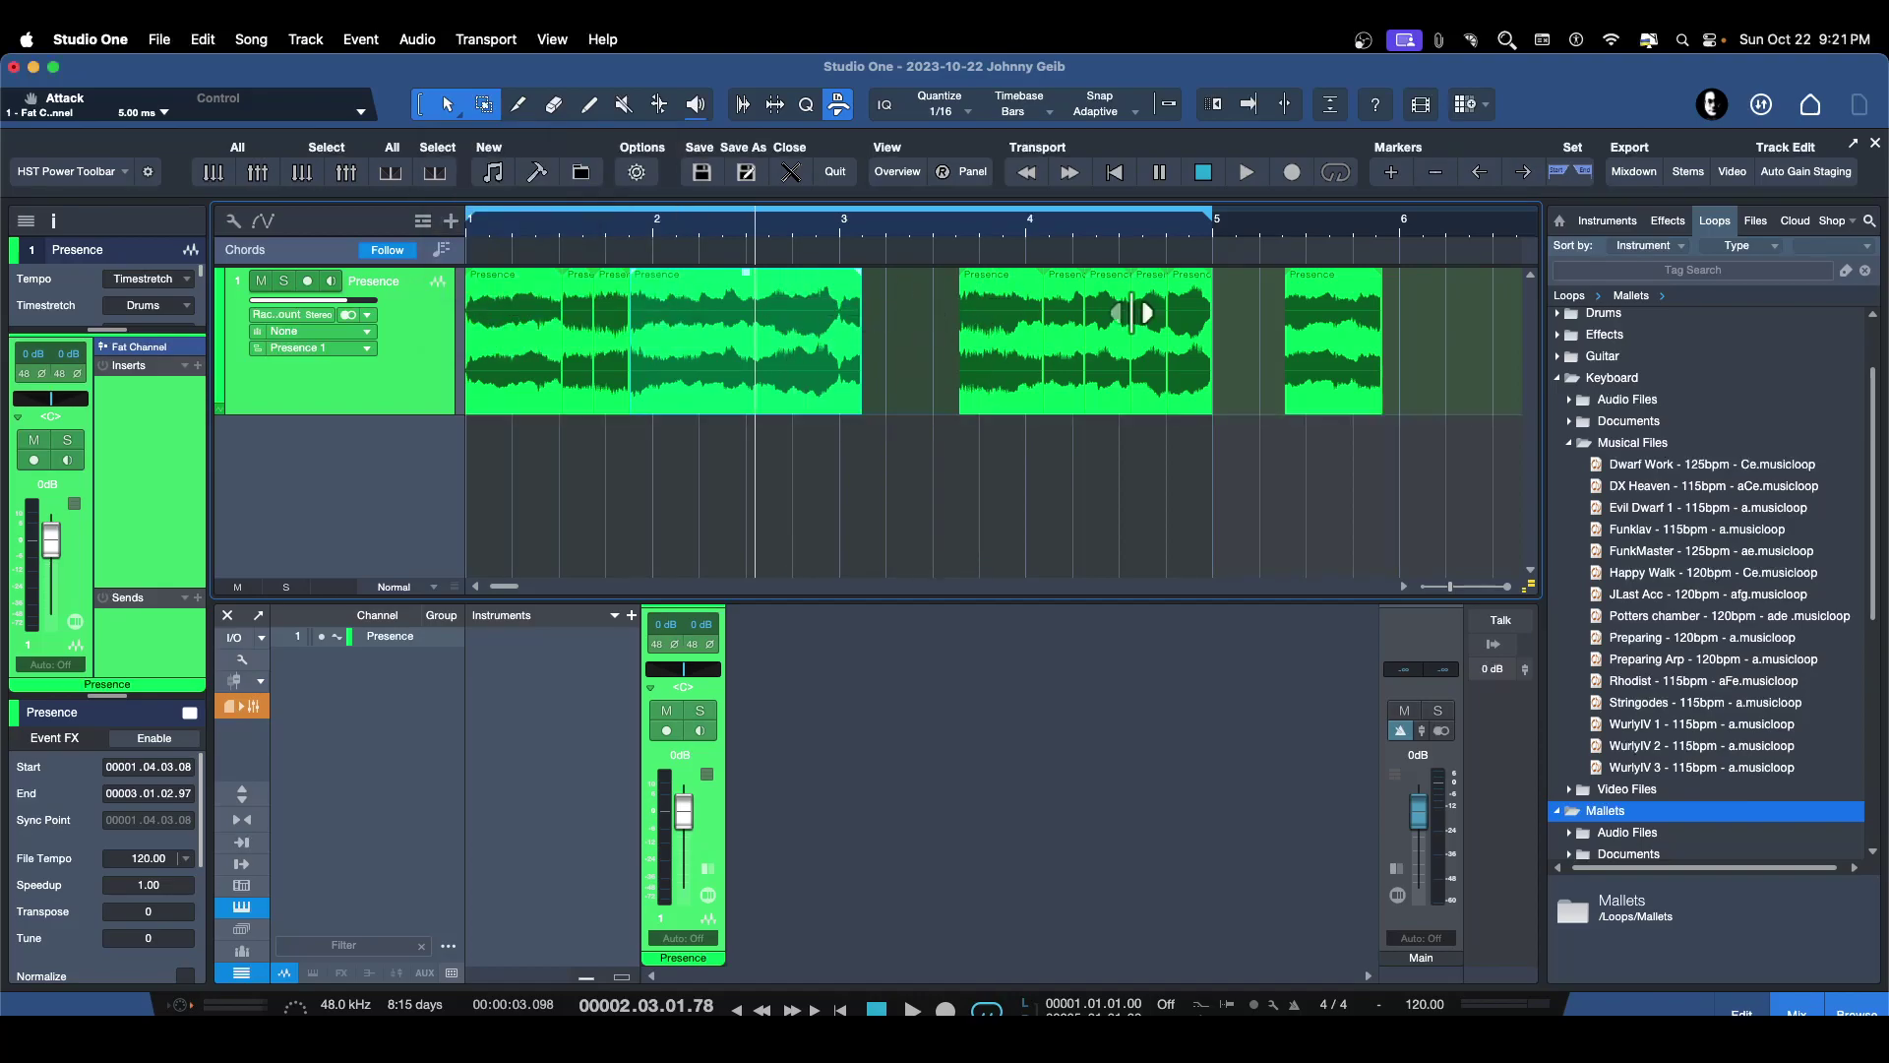
{"action": "key", "text": "super+z"}
{"action": "key", "text": "super+z"}
{"action": "key", "text": "super+z"}
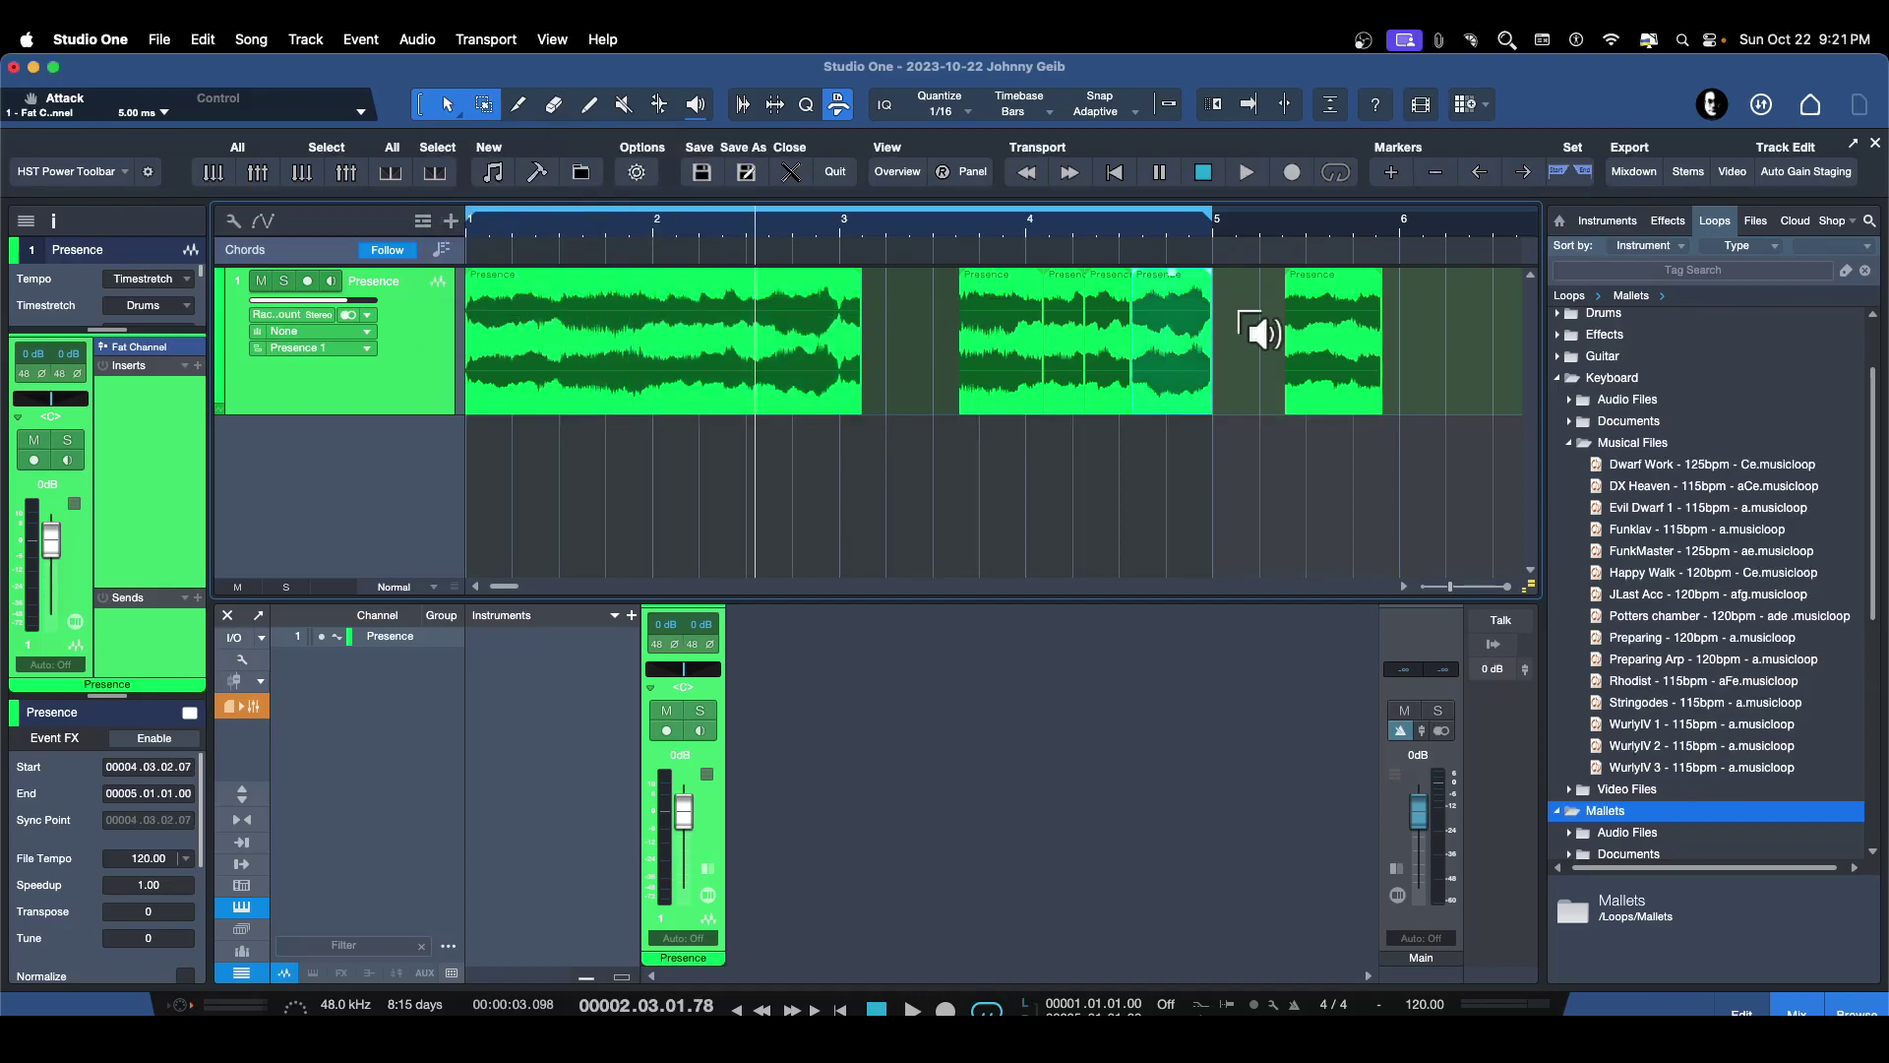
{"action": "key", "text": "super+z"}
{"action": "key", "text": "super+z"}
{"action": "key", "text": "super+z"}
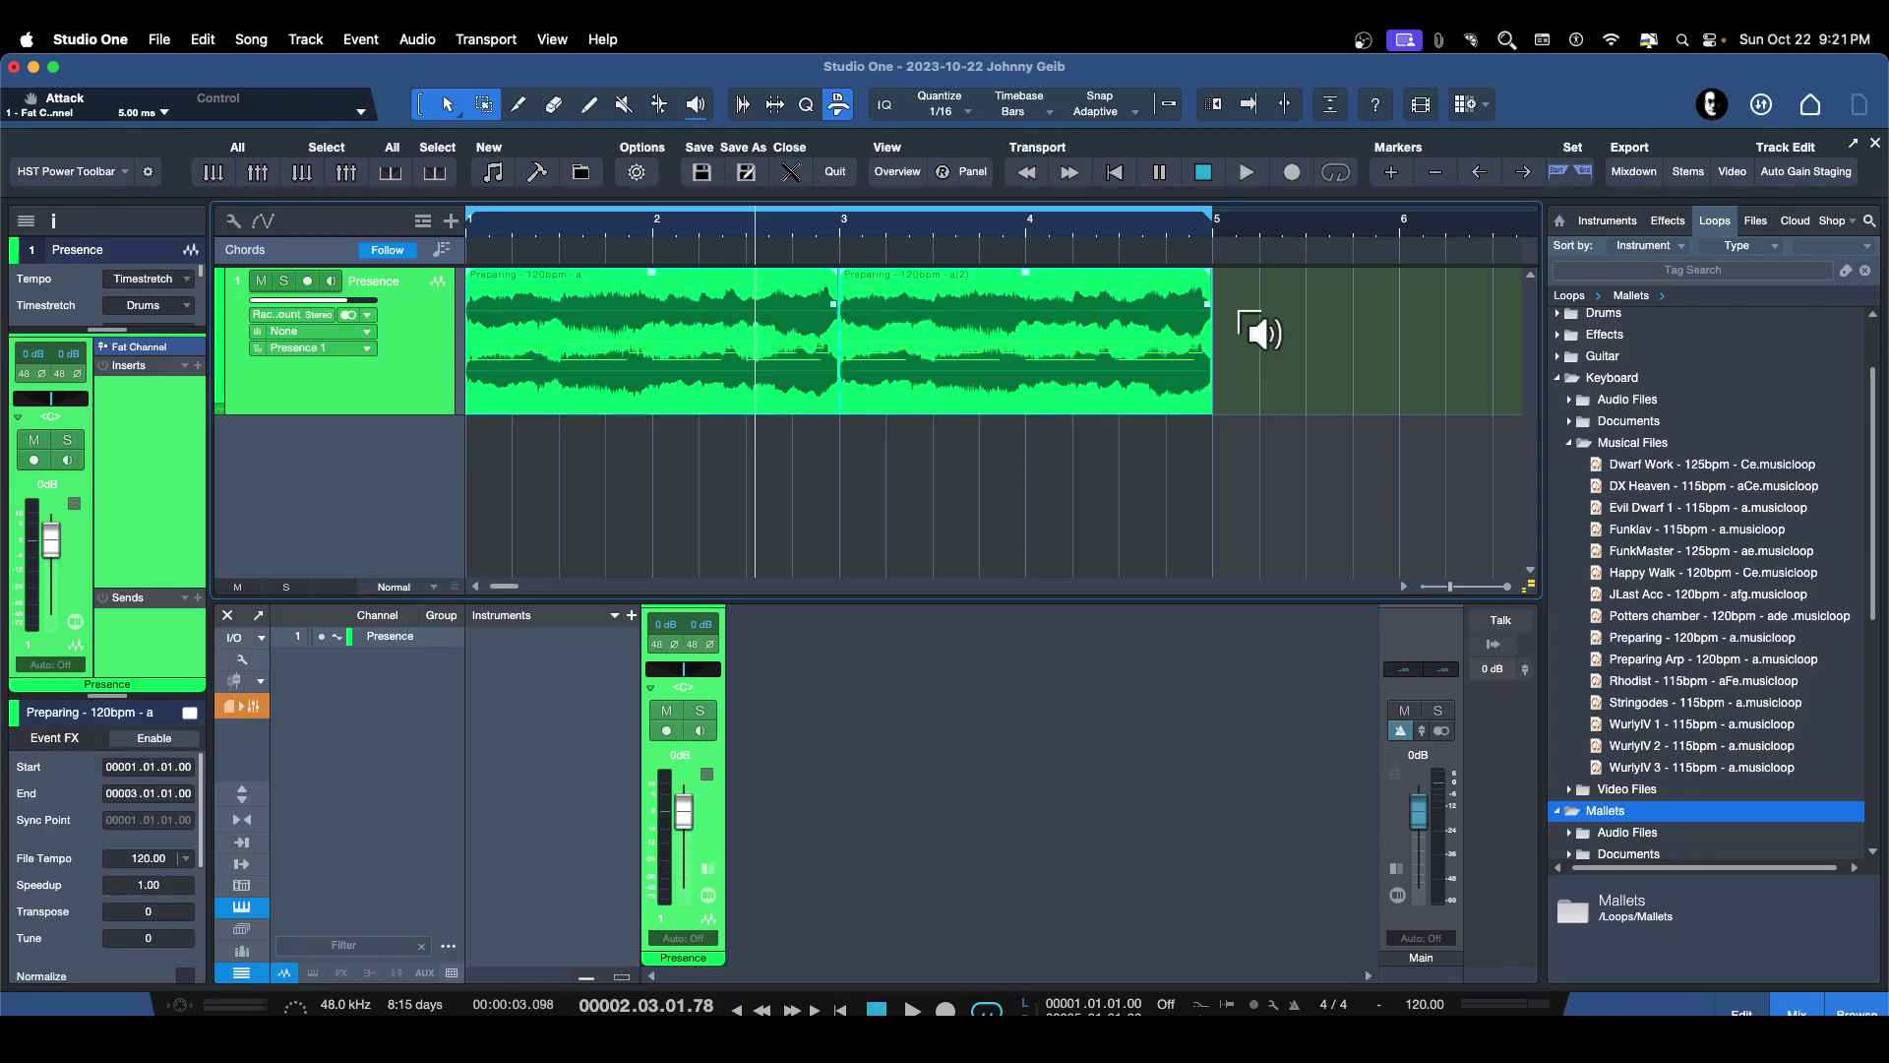
{"action": "key", "text": "super+shift+z"}
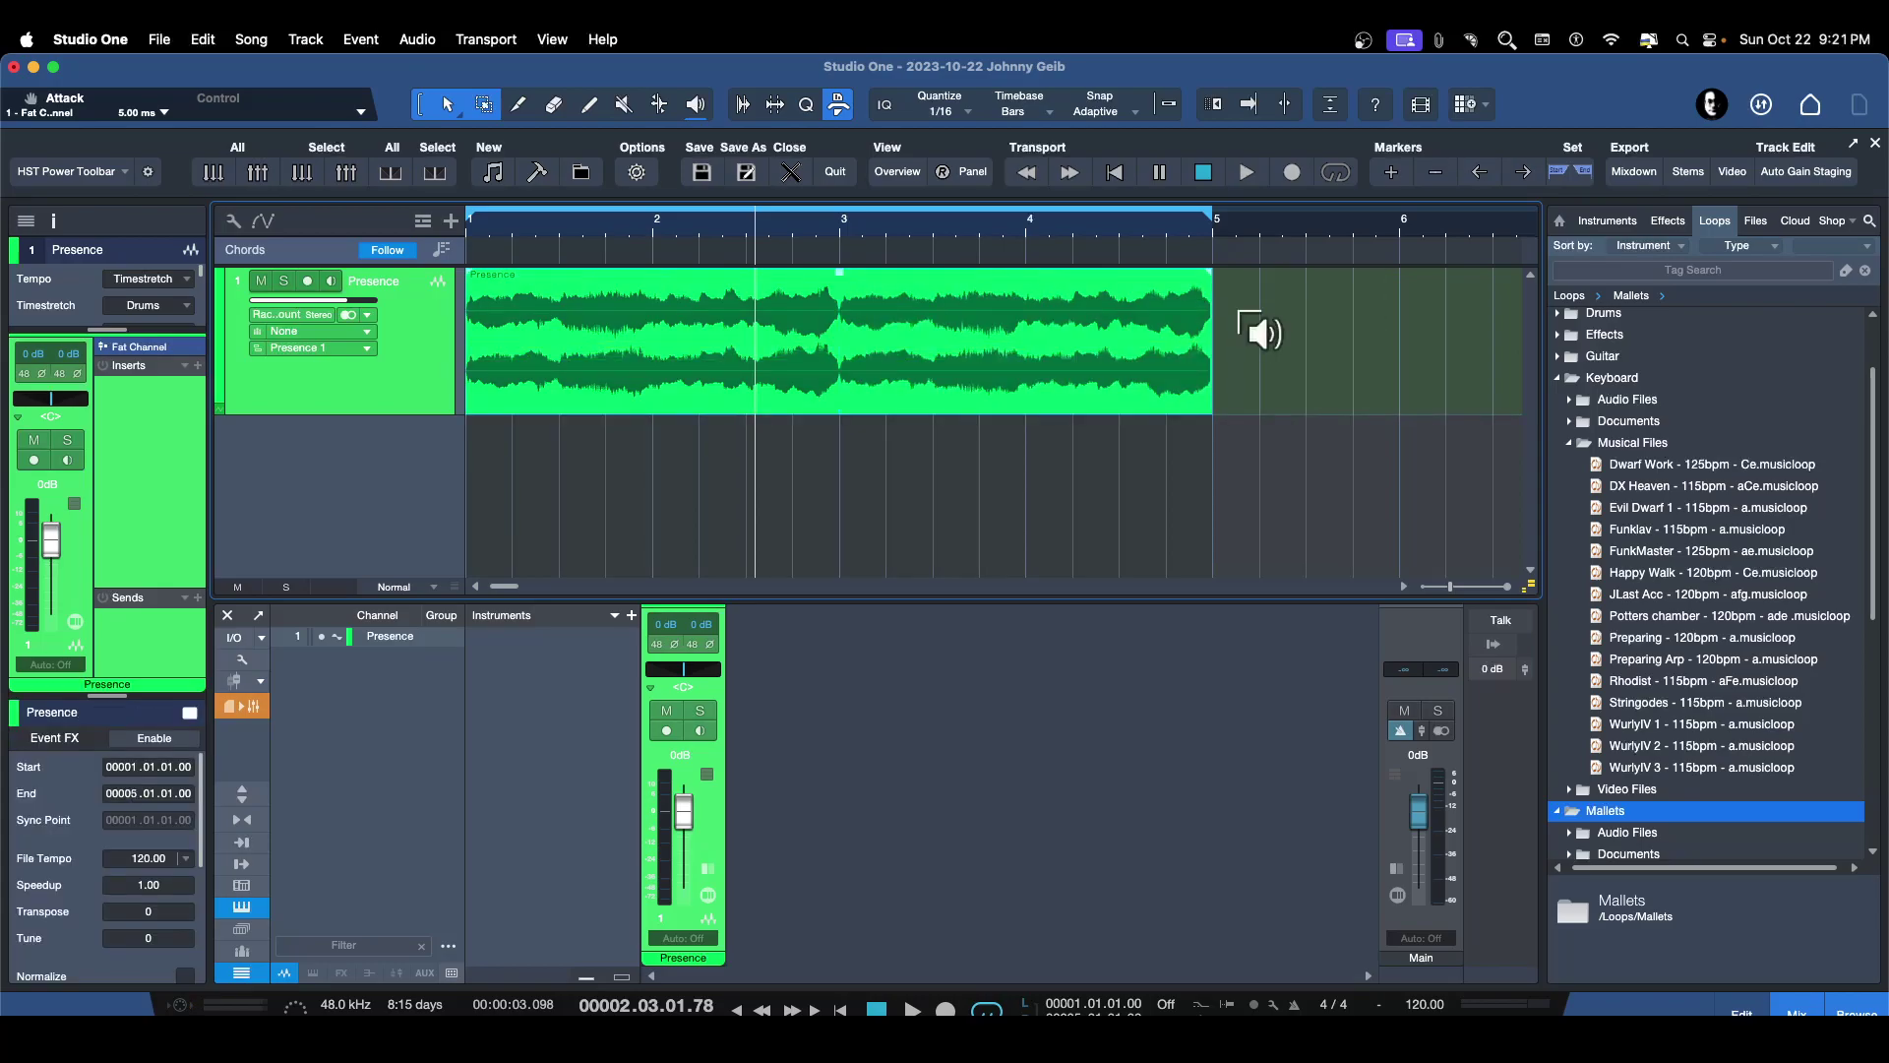
Move a short range from just after bar 3 to past bar 5, then audition the moved slice
{"action": "left_click_drag", "start_coordinate": [932, 296], "coordinate": [993, 318]}
{"action": "left_click_drag", "start_coordinate": [979, 384], "coordinate": [1362, 368]}
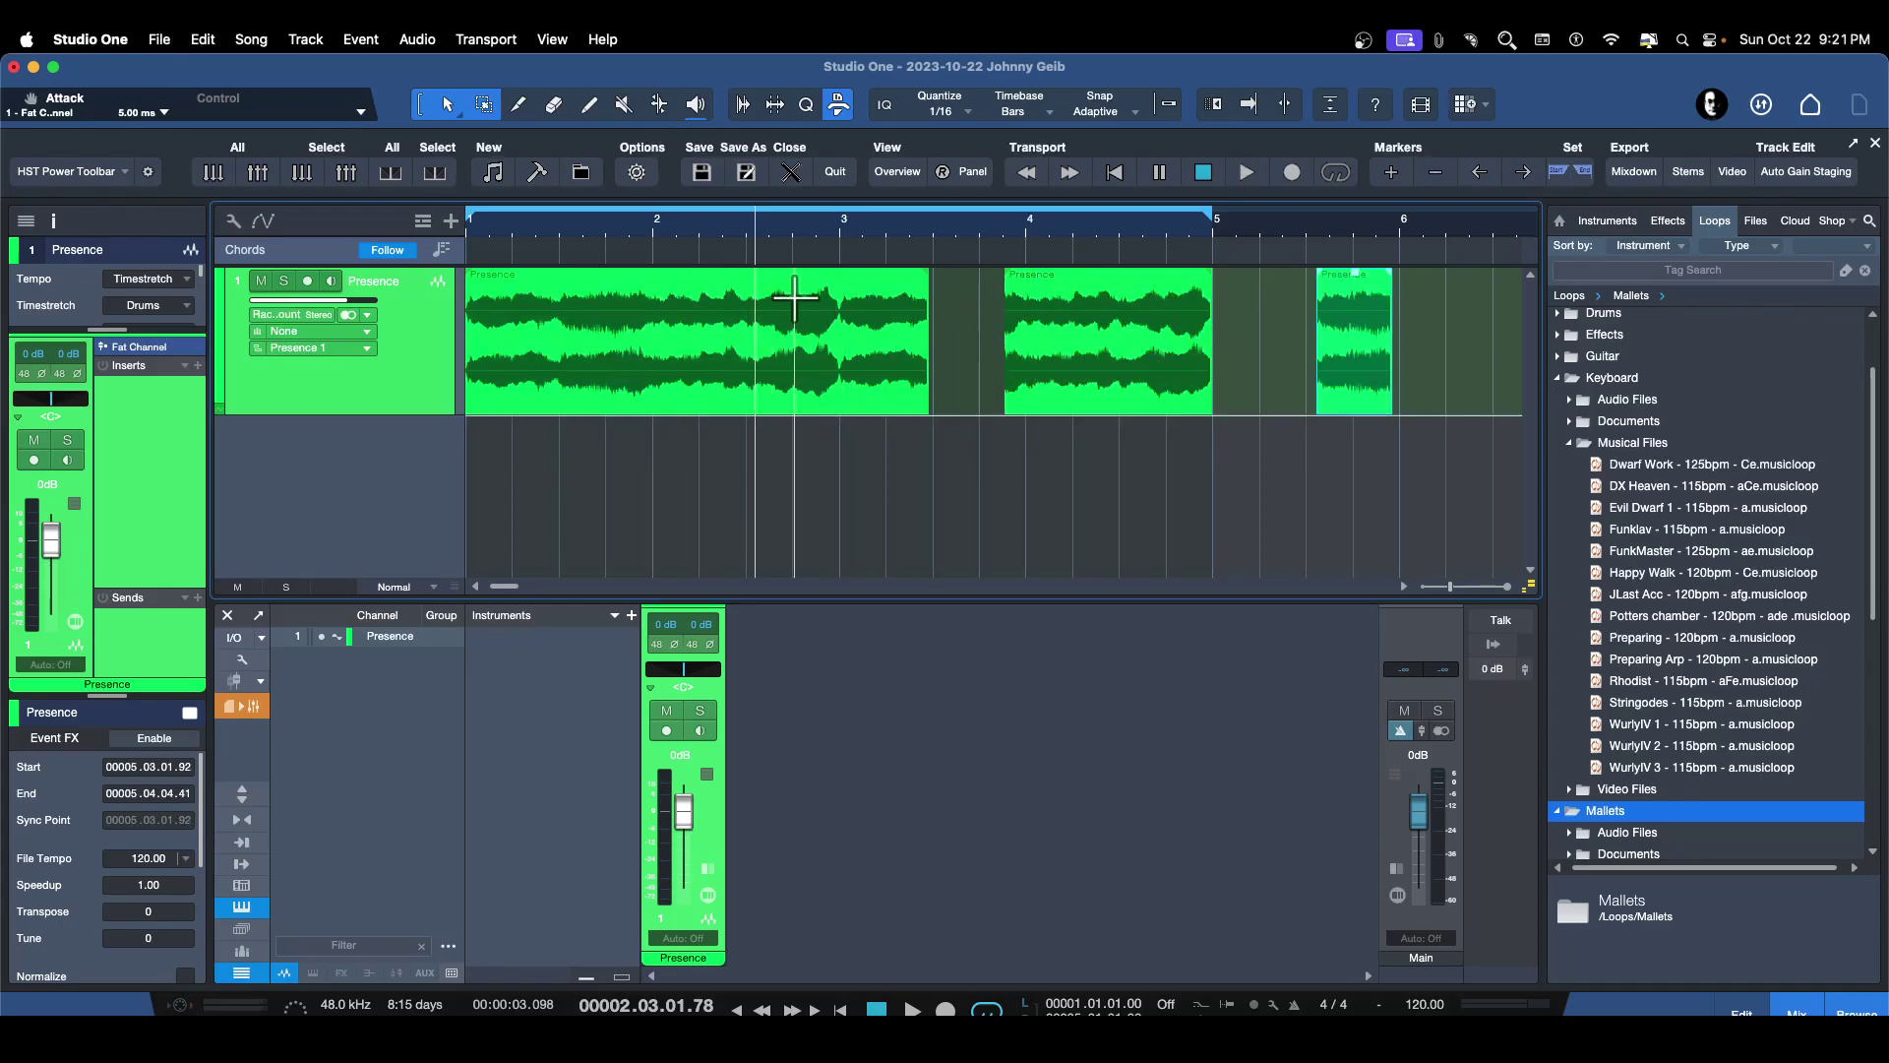
{"action": "left_click", "coordinate": [1342, 313]}
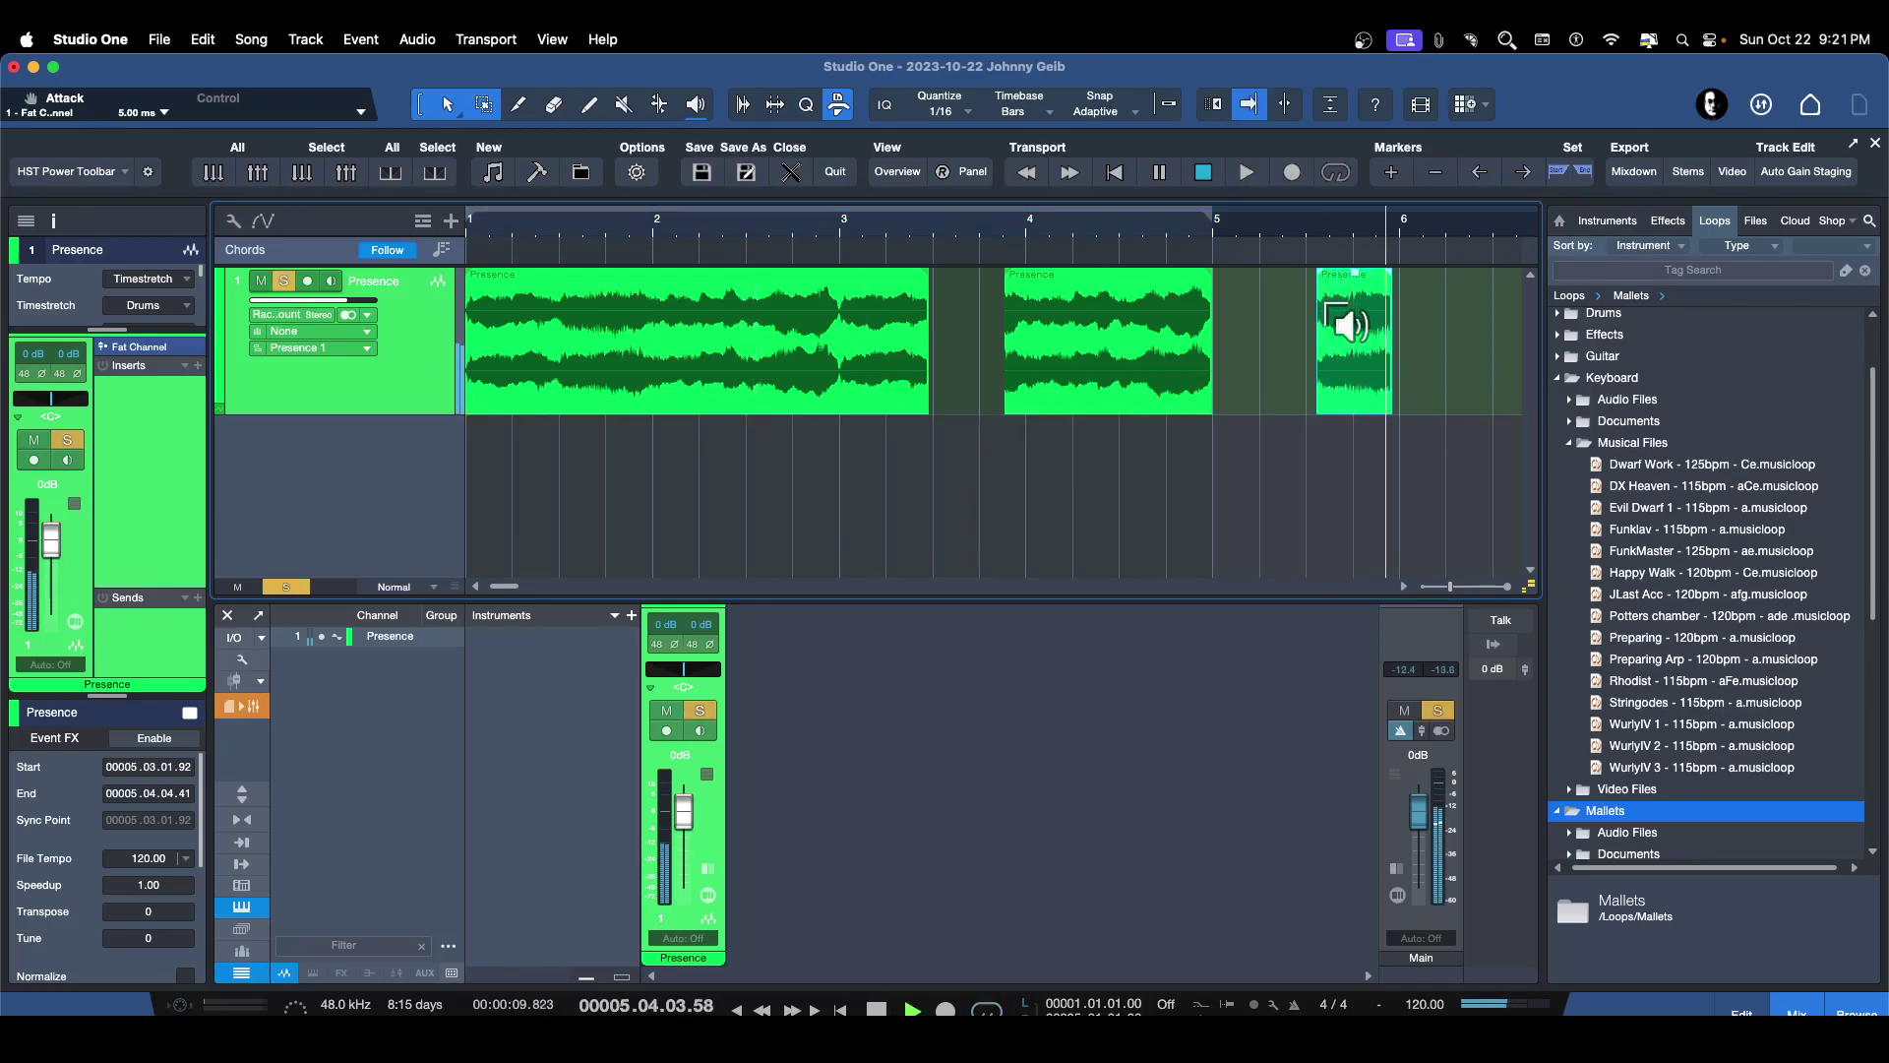
{"action": "left_click", "coordinate": [1344, 317]}
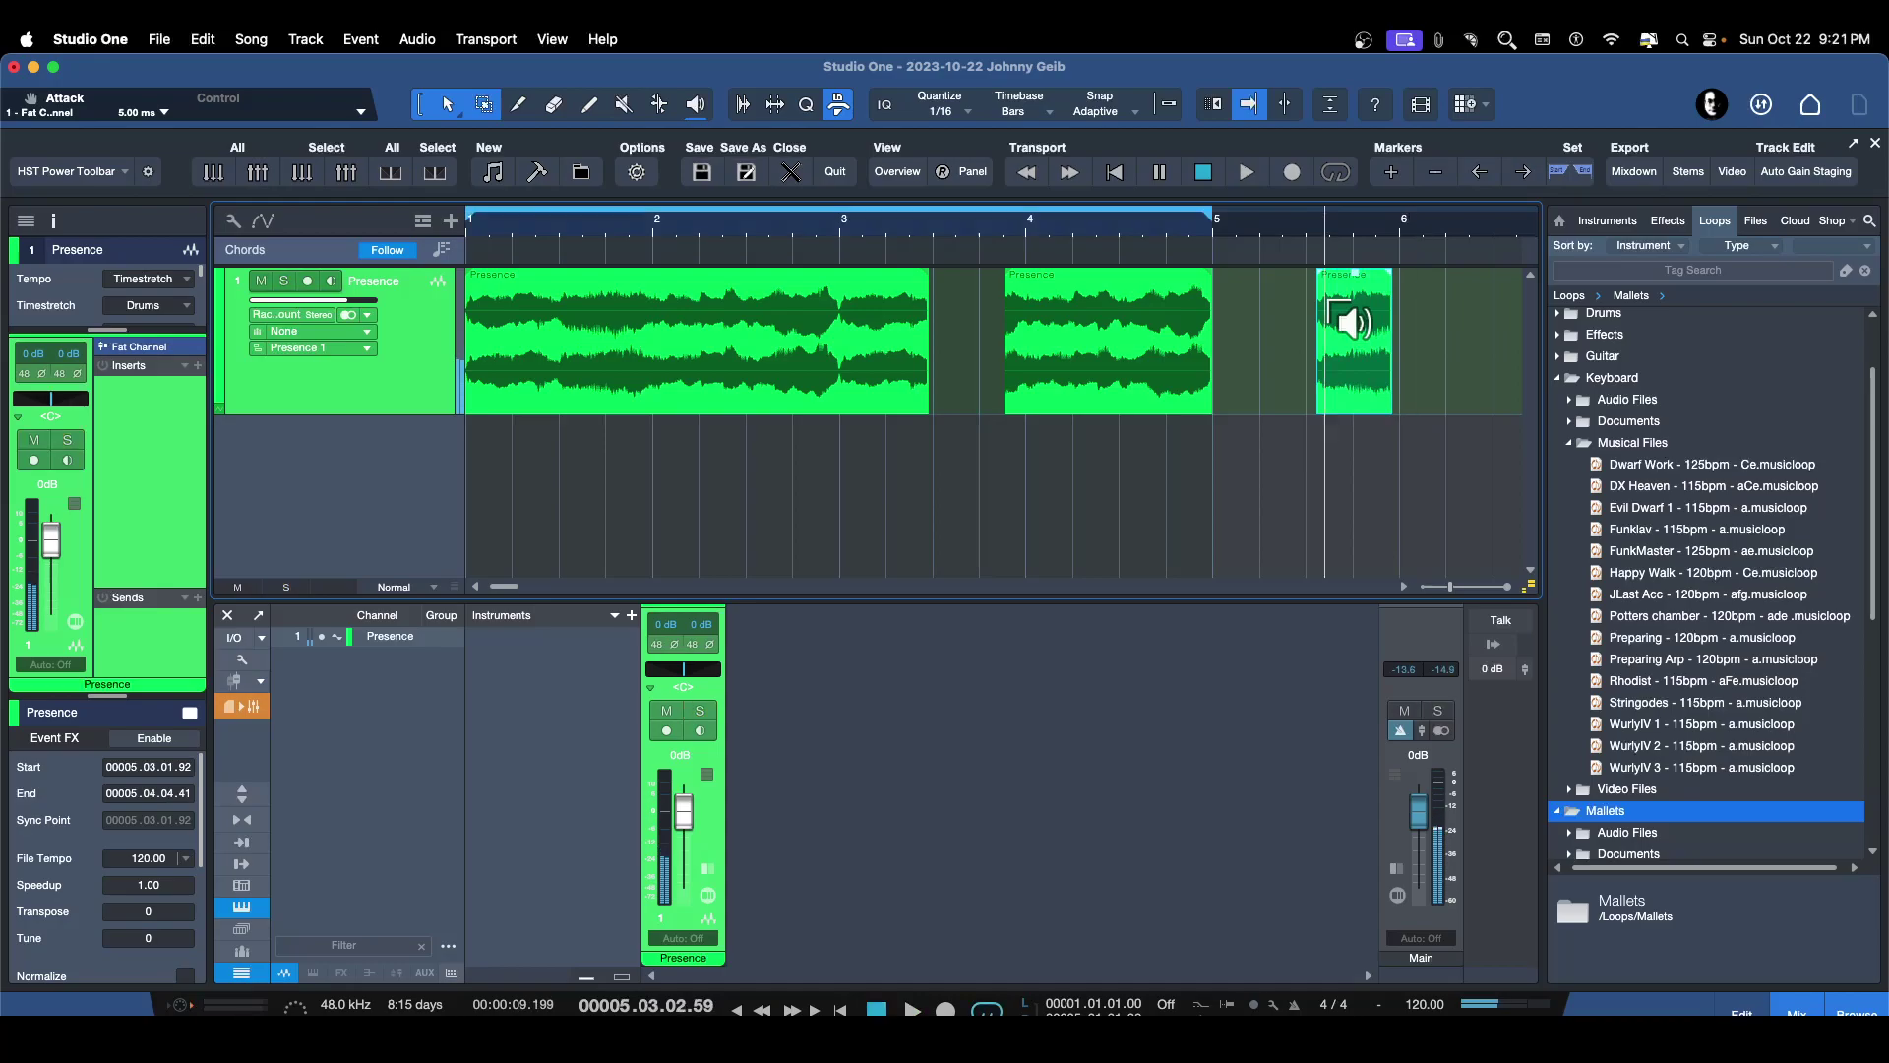
{"action": "left_click", "coordinate": [1344, 317]}
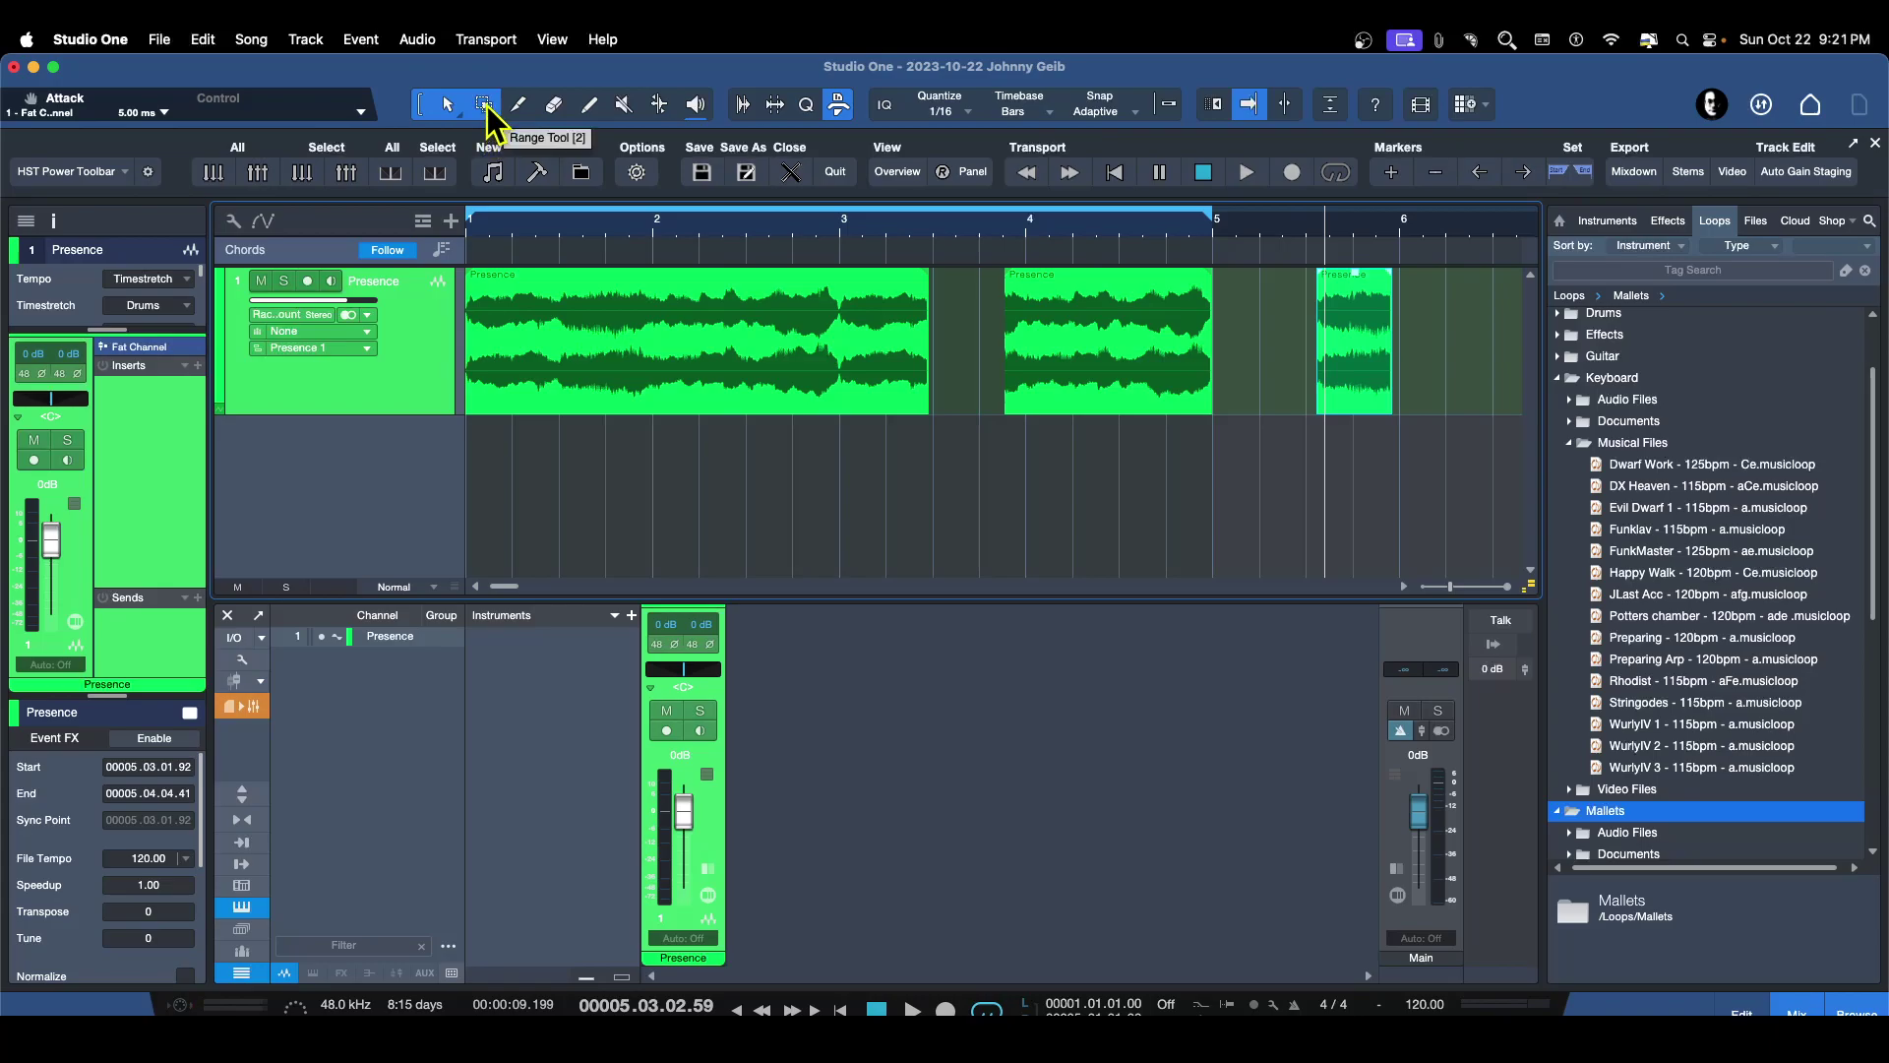
{"action": "left_click", "coordinate": [461, 116]}
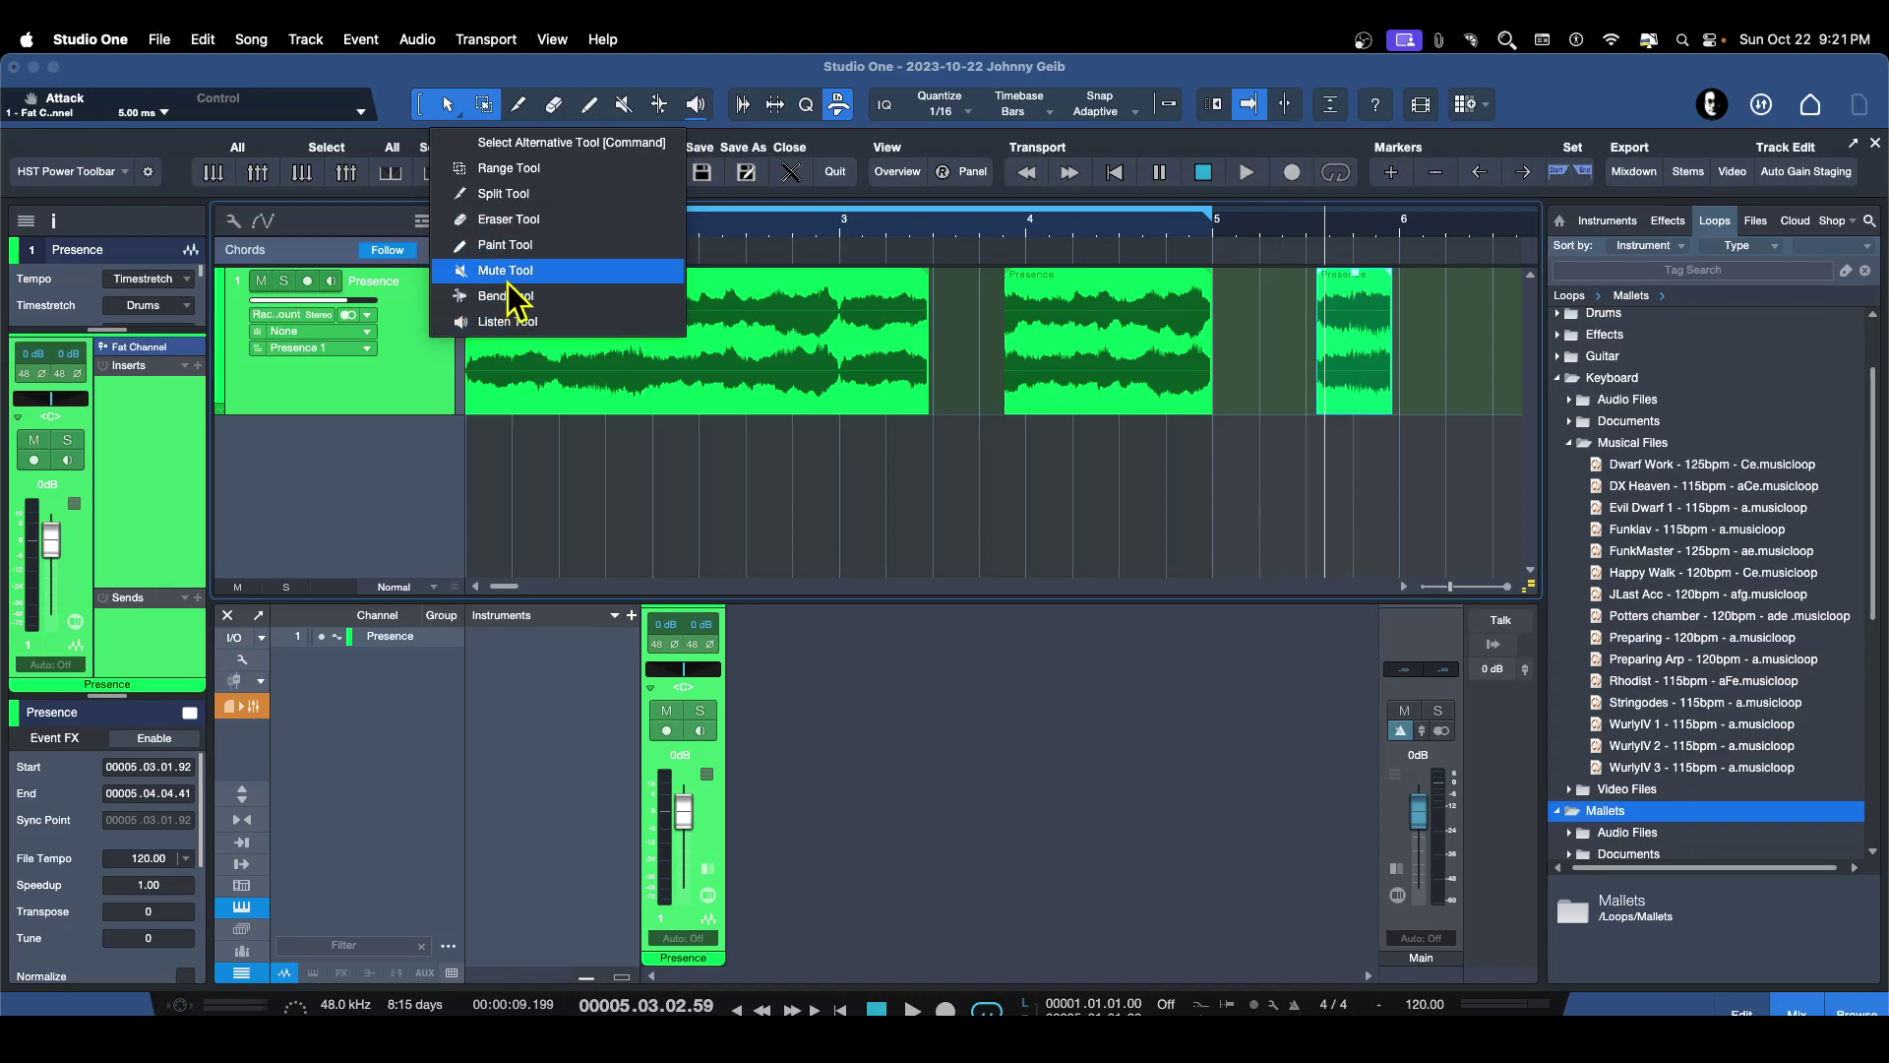
{"action": "left_click", "coordinate": [972, 482]}
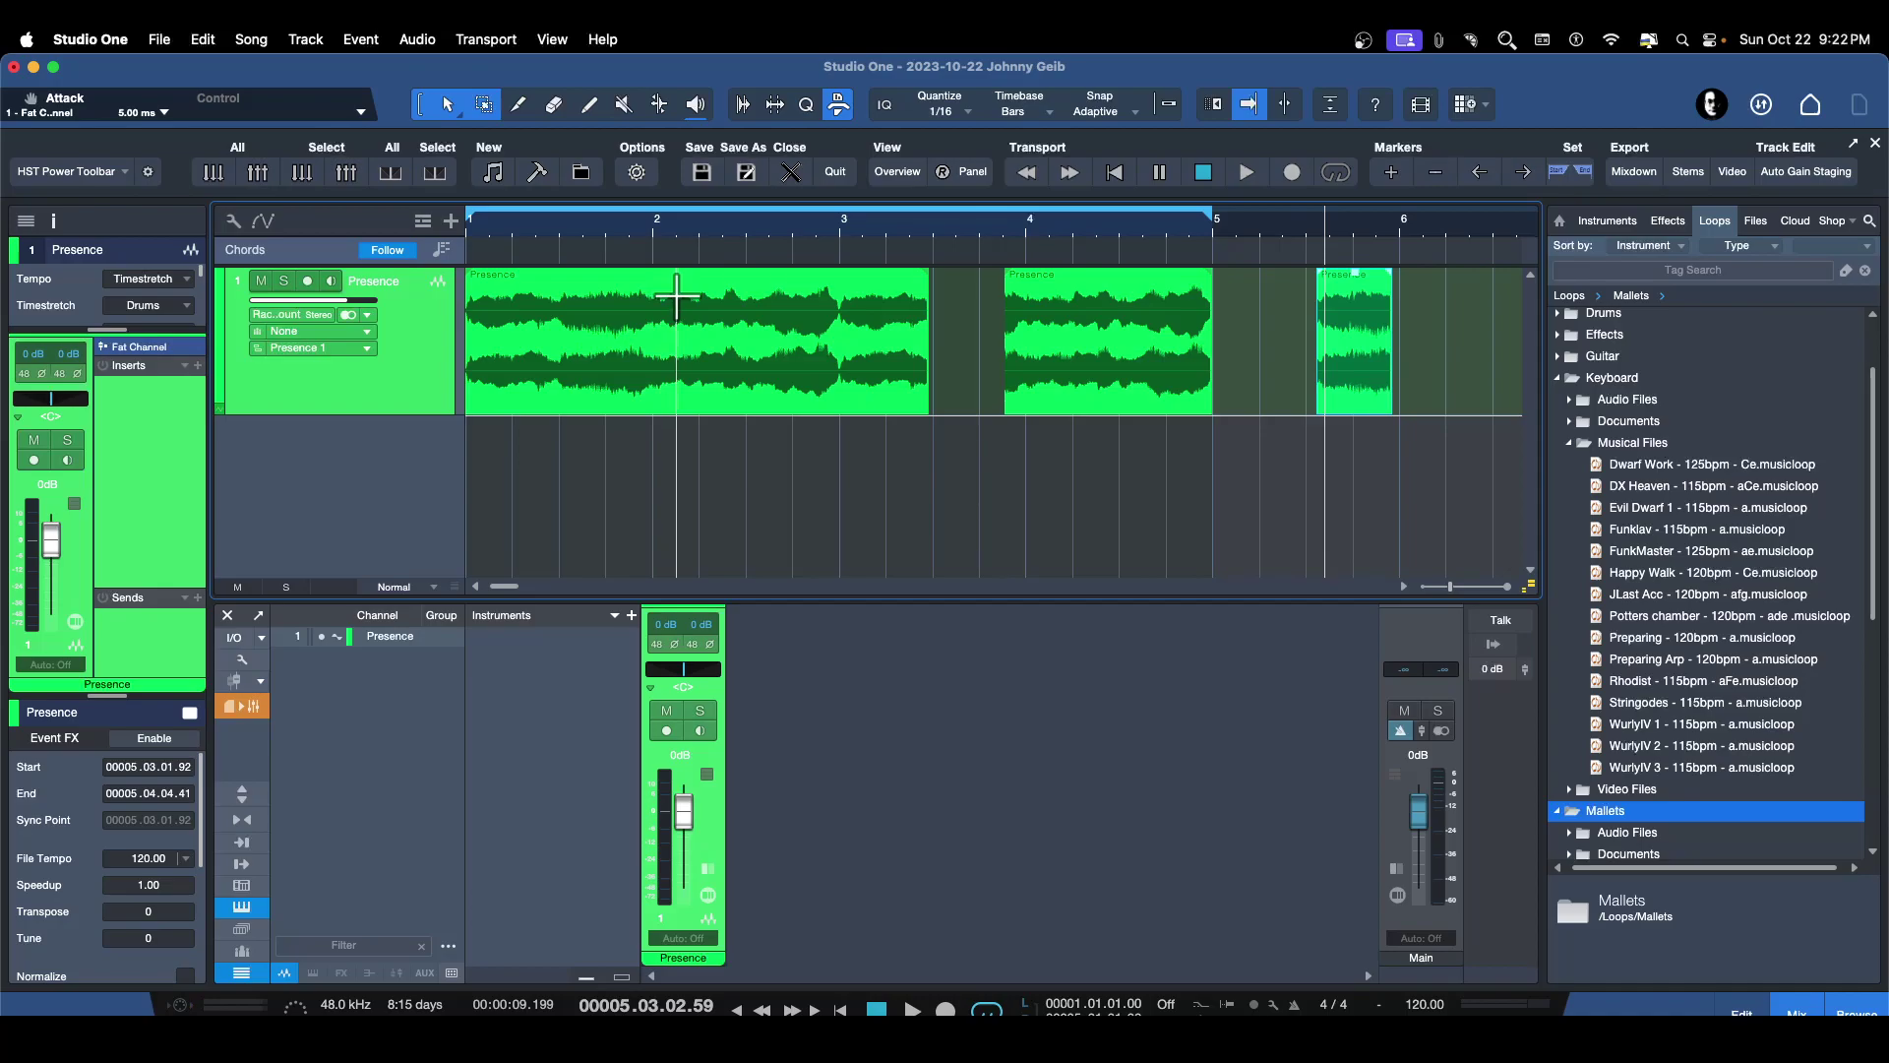